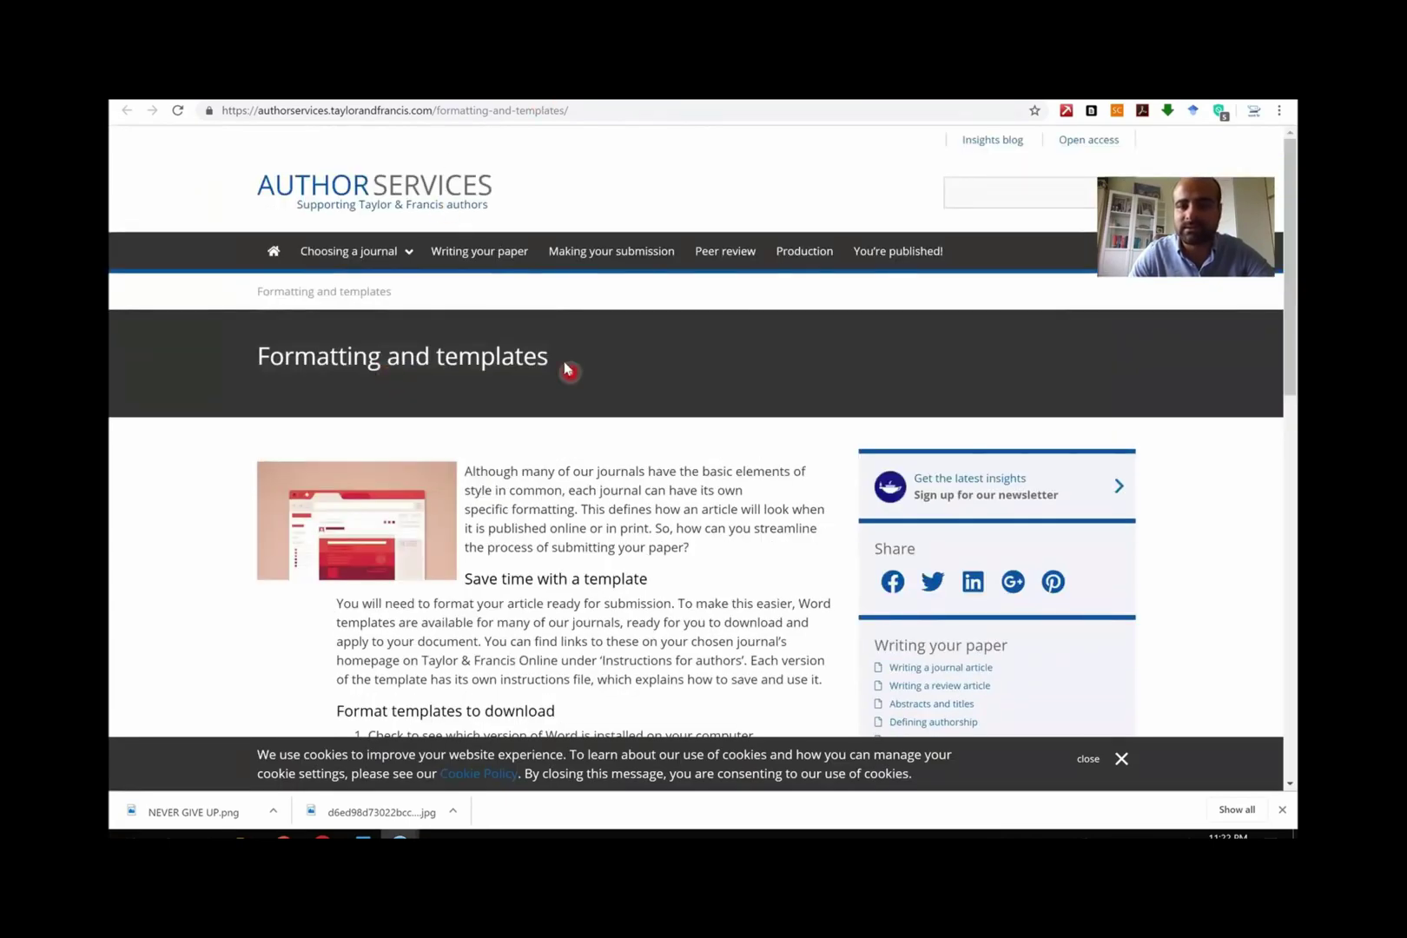
- Download the Word 2016 Windows template from the Format templates to download list
scroll(531, 363, "down", 3)
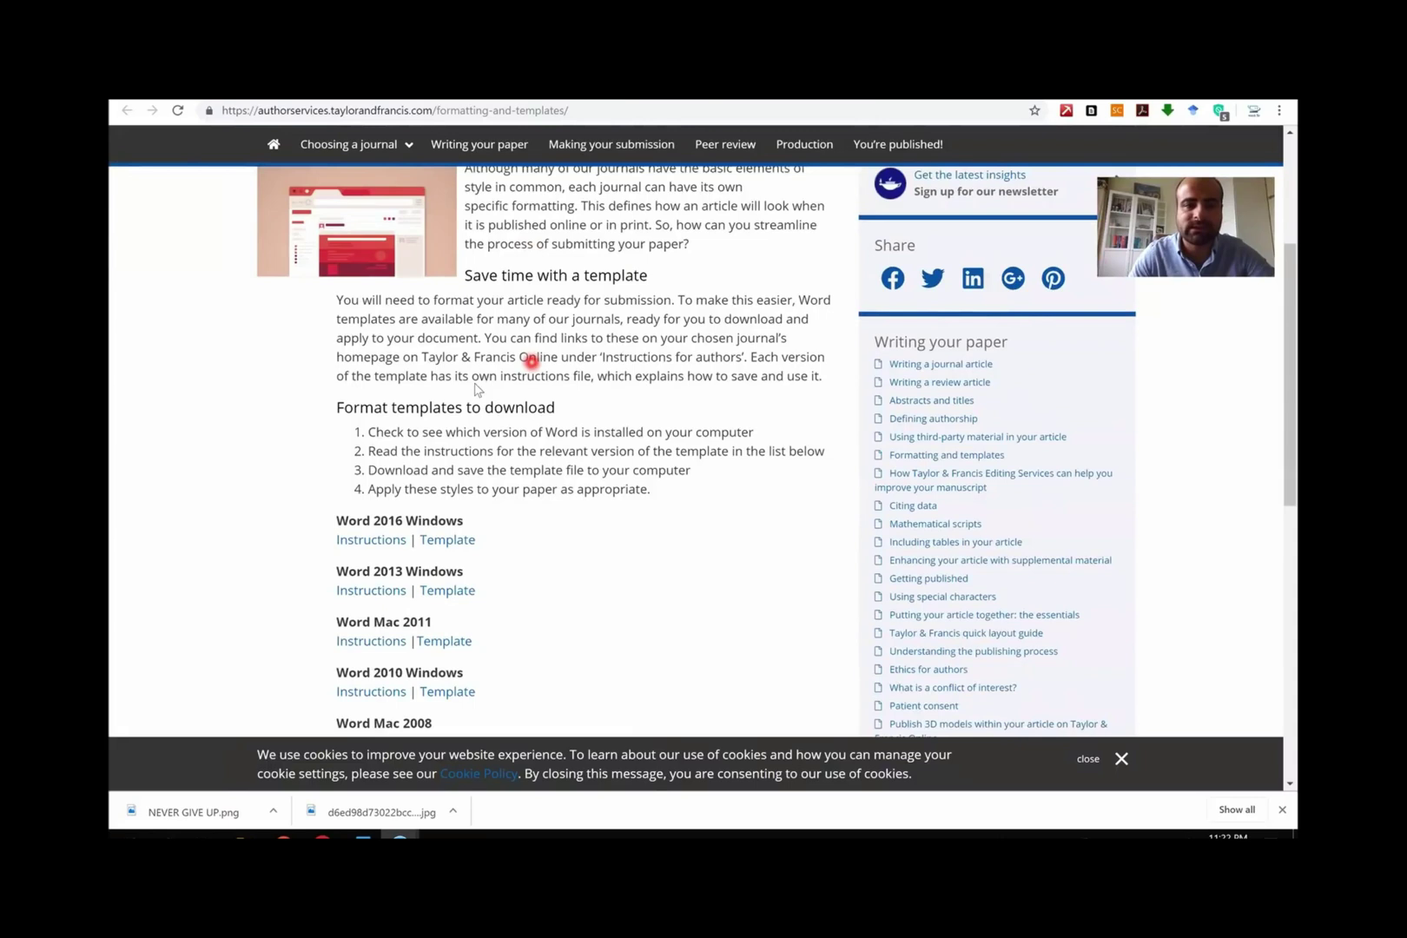
scroll(476, 388, "down", 1)
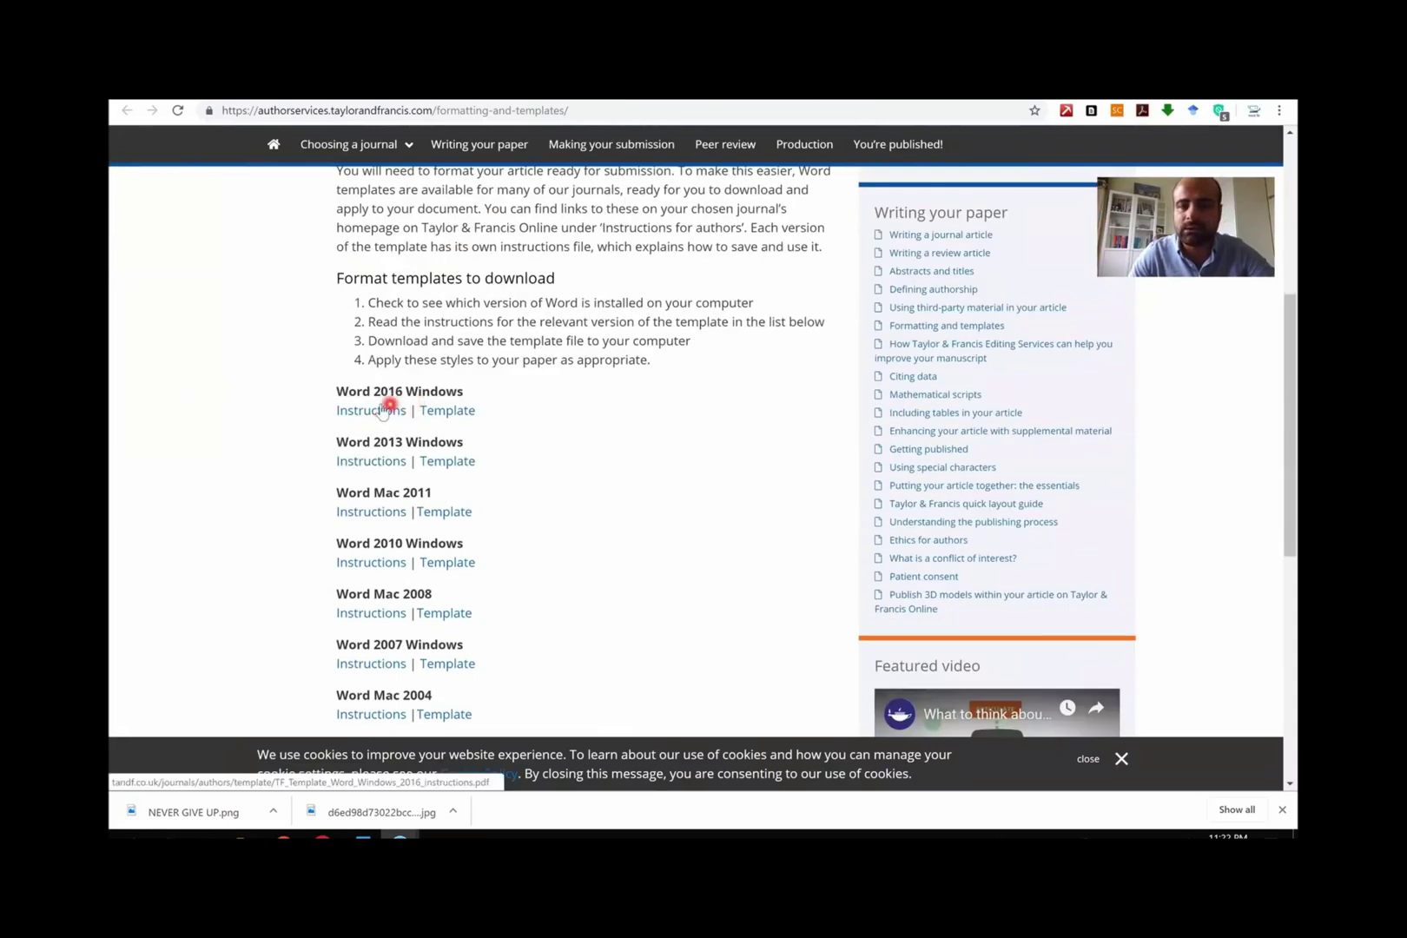
left_click(447, 413)
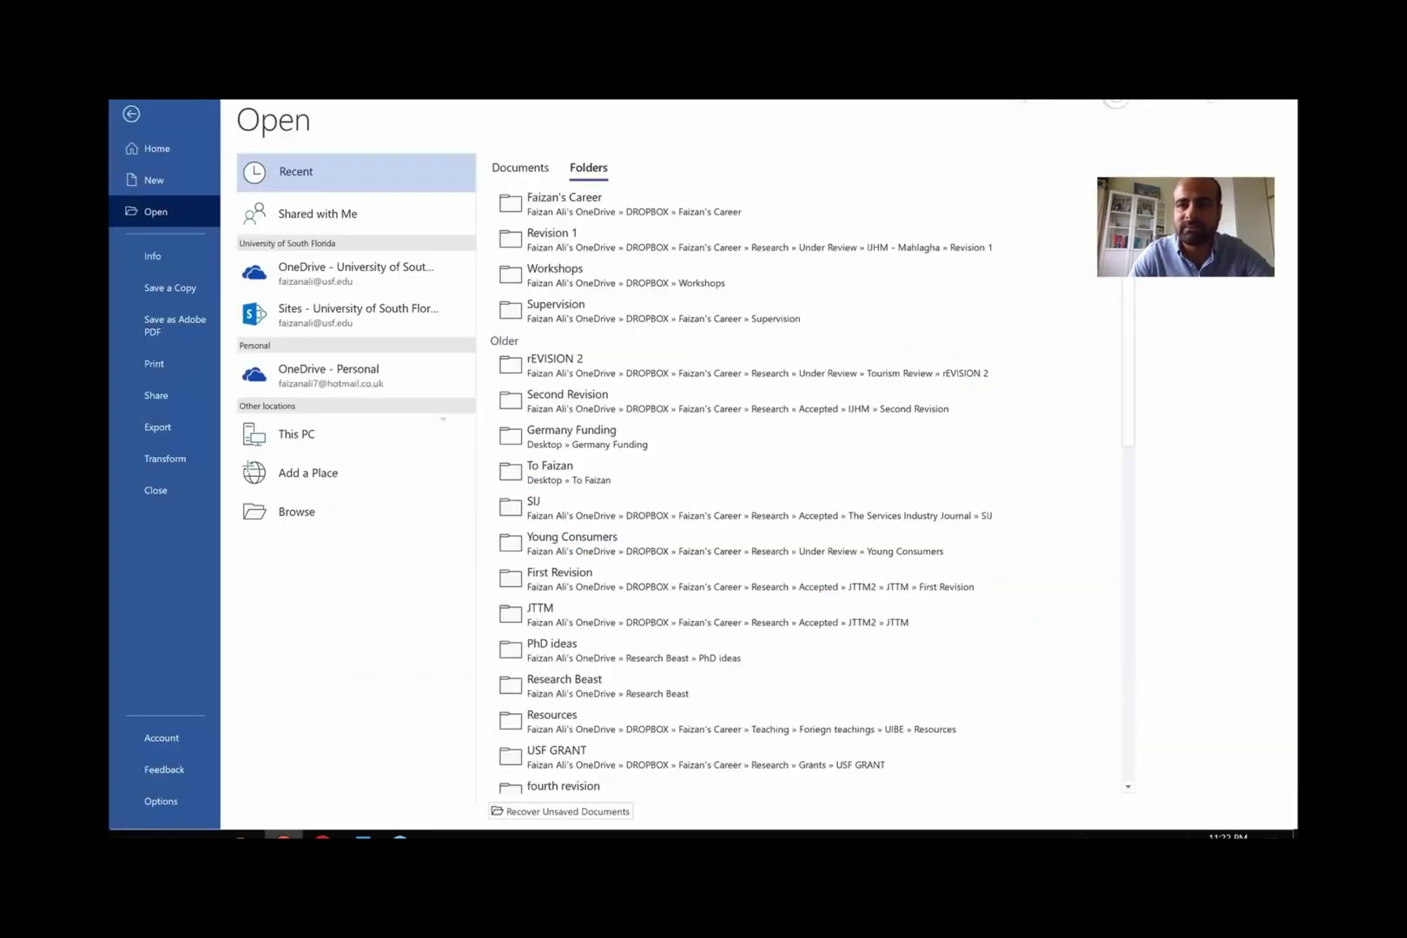
- Open TF_Template_Word_Windows_2016 from the desktop and scroll through its title, author and affiliation placeholders
key("Escape")
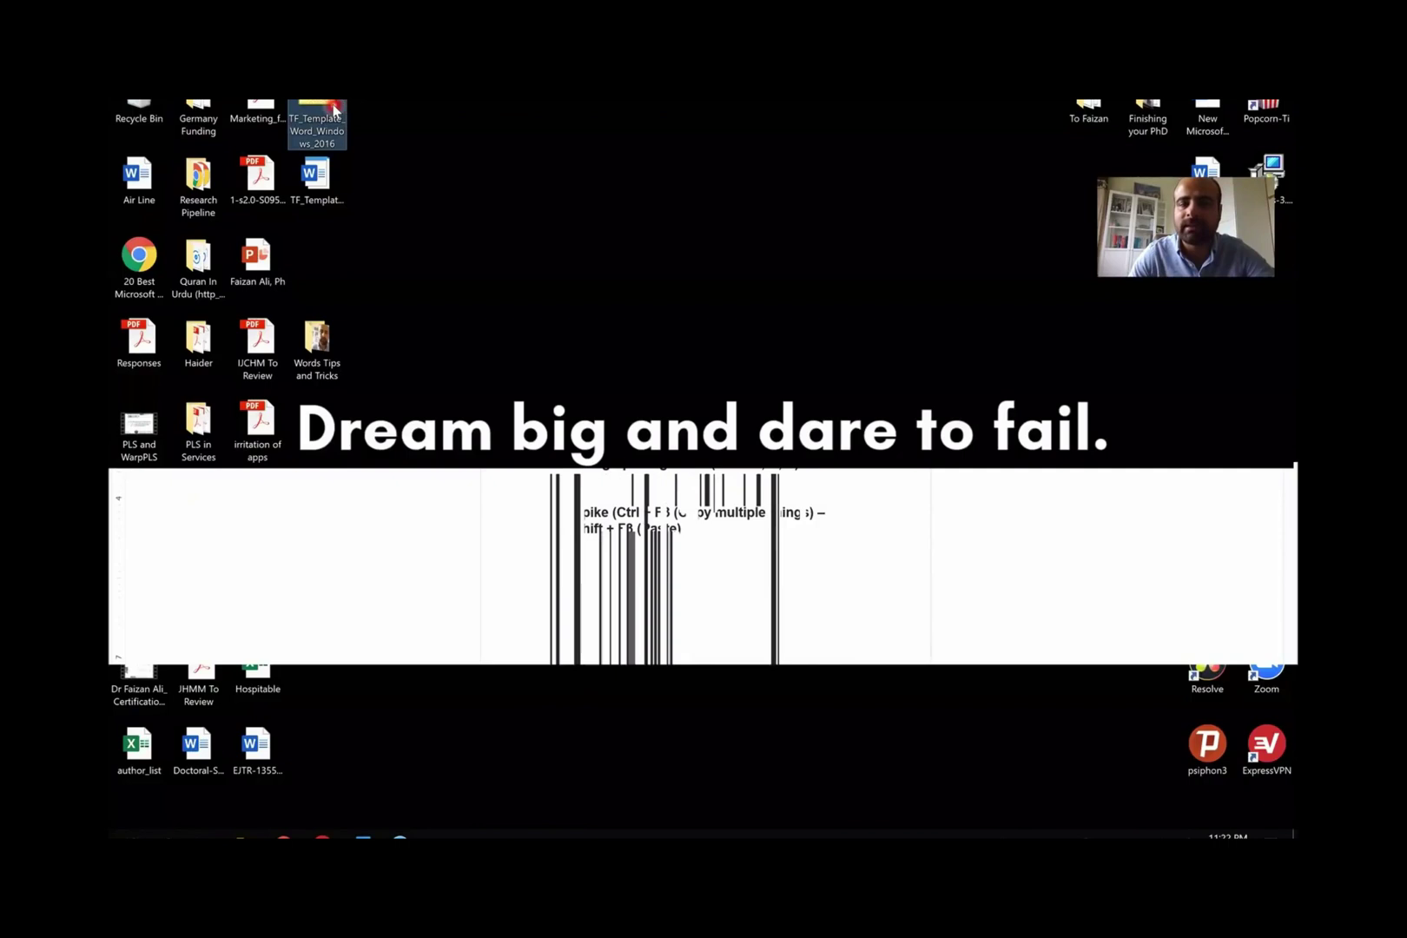
left_click(313, 192)
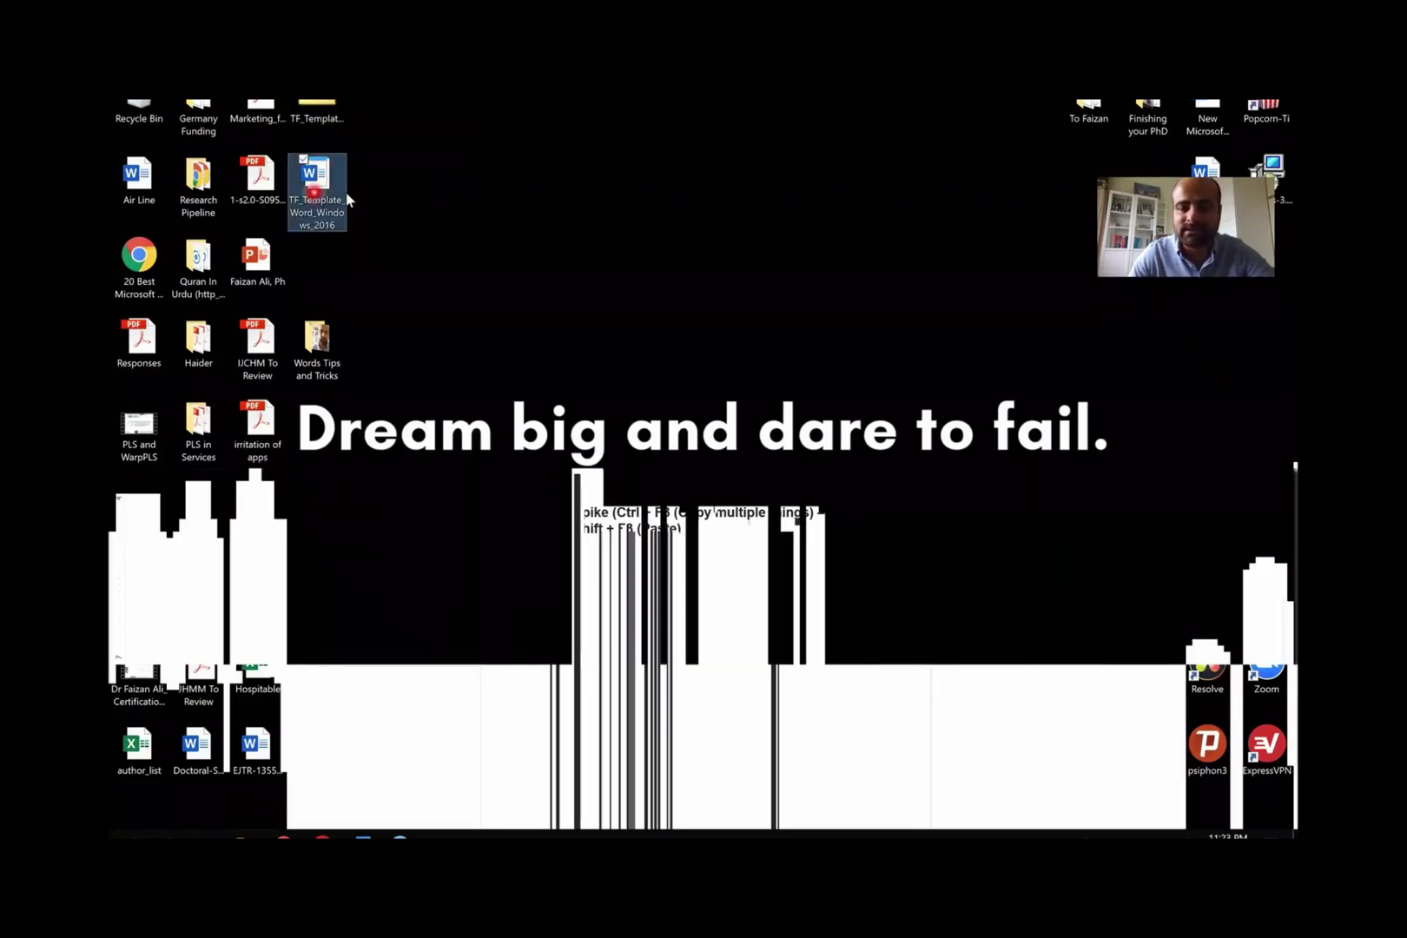
double_click(345, 200)
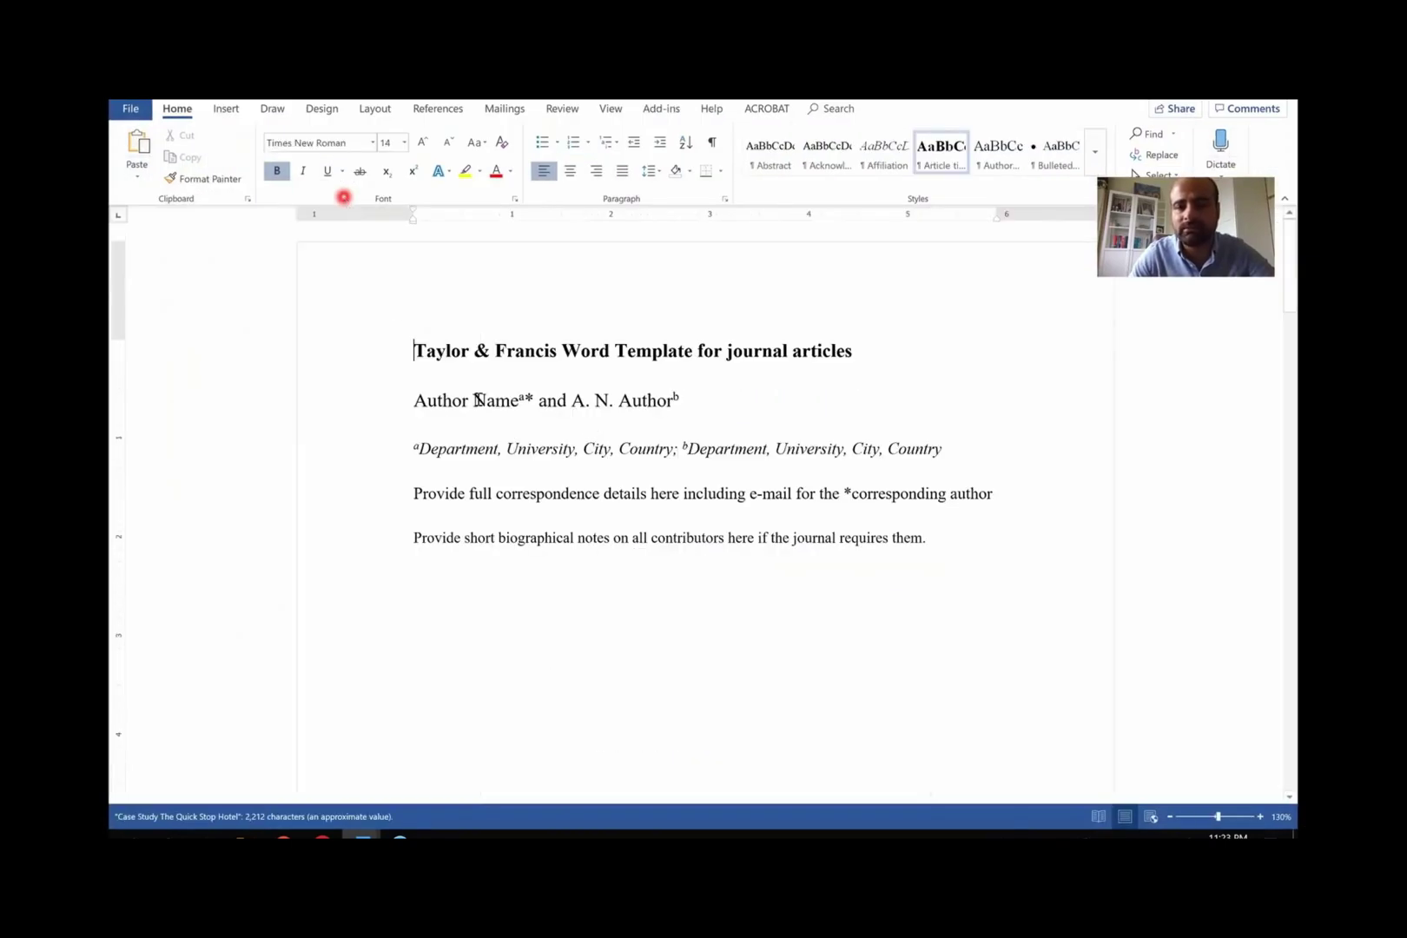
scroll(564, 402, "down", 15)
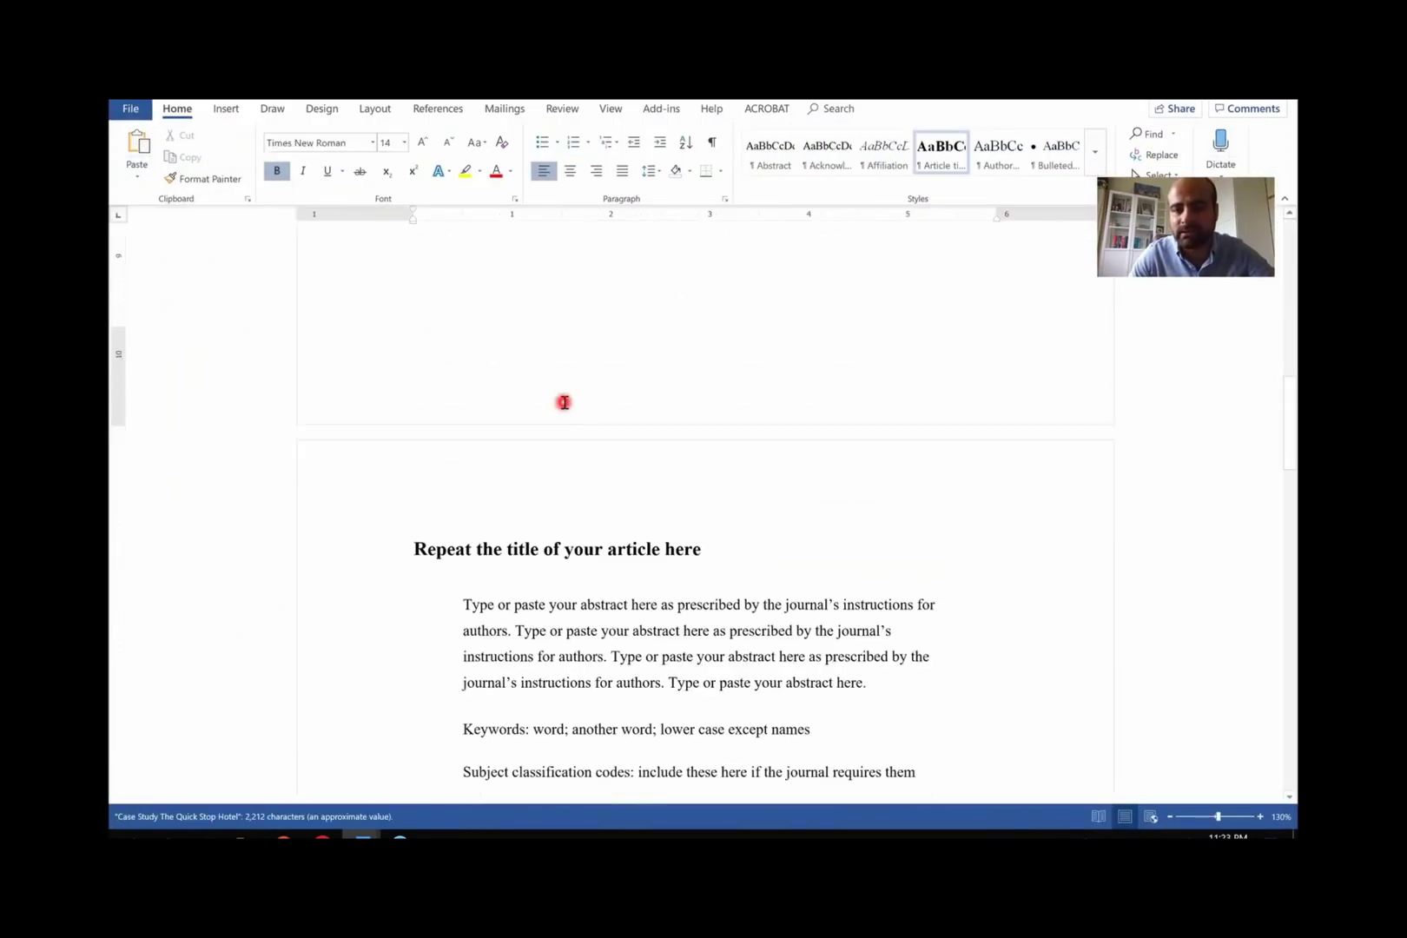
scroll(566, 402, "down", 15)
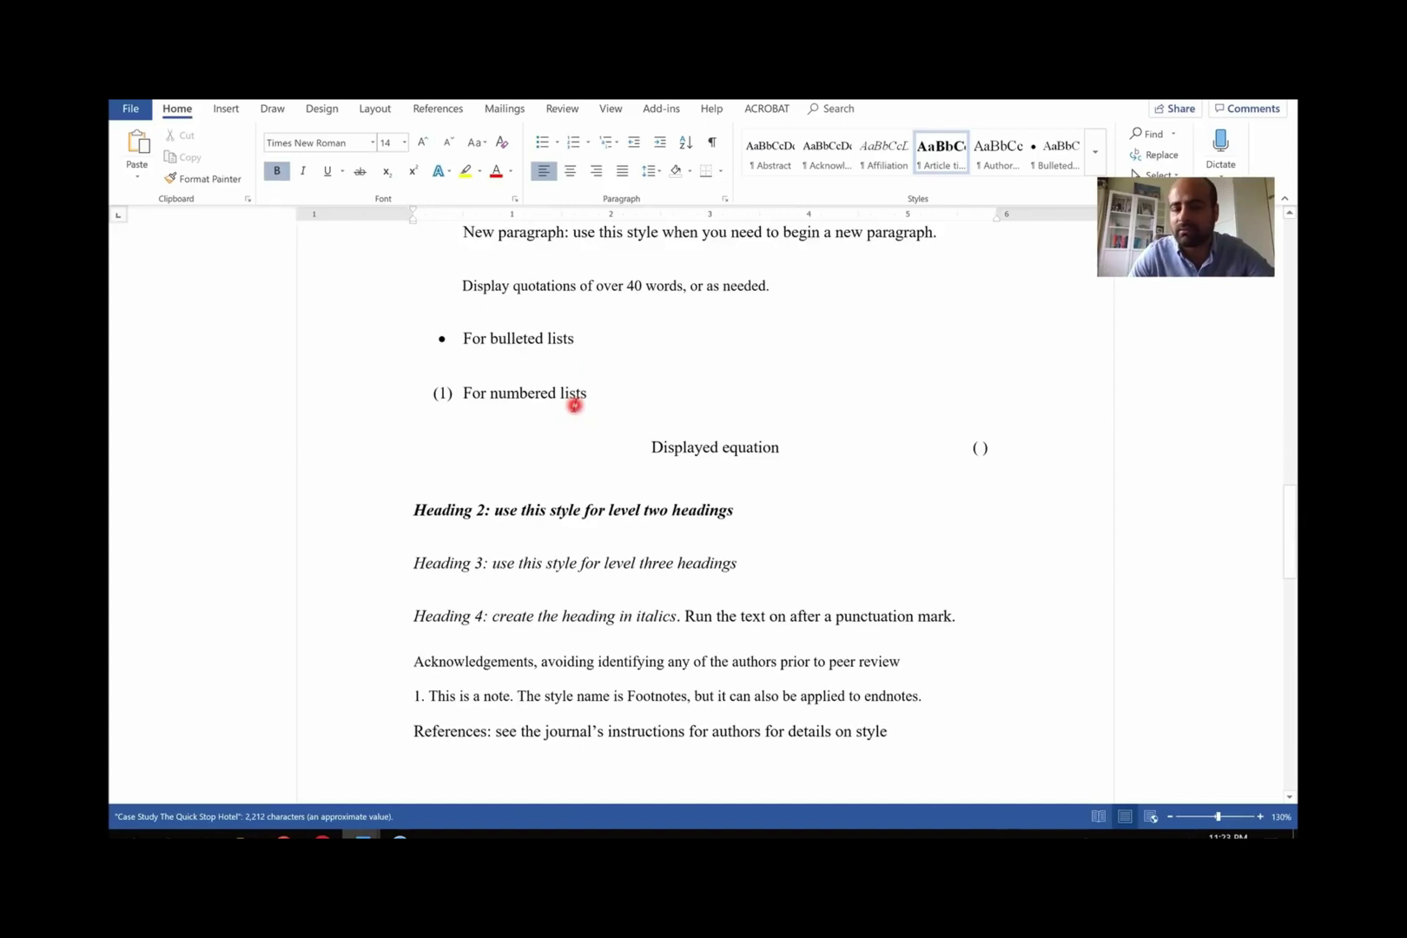
scroll(574, 405, "down", 2)
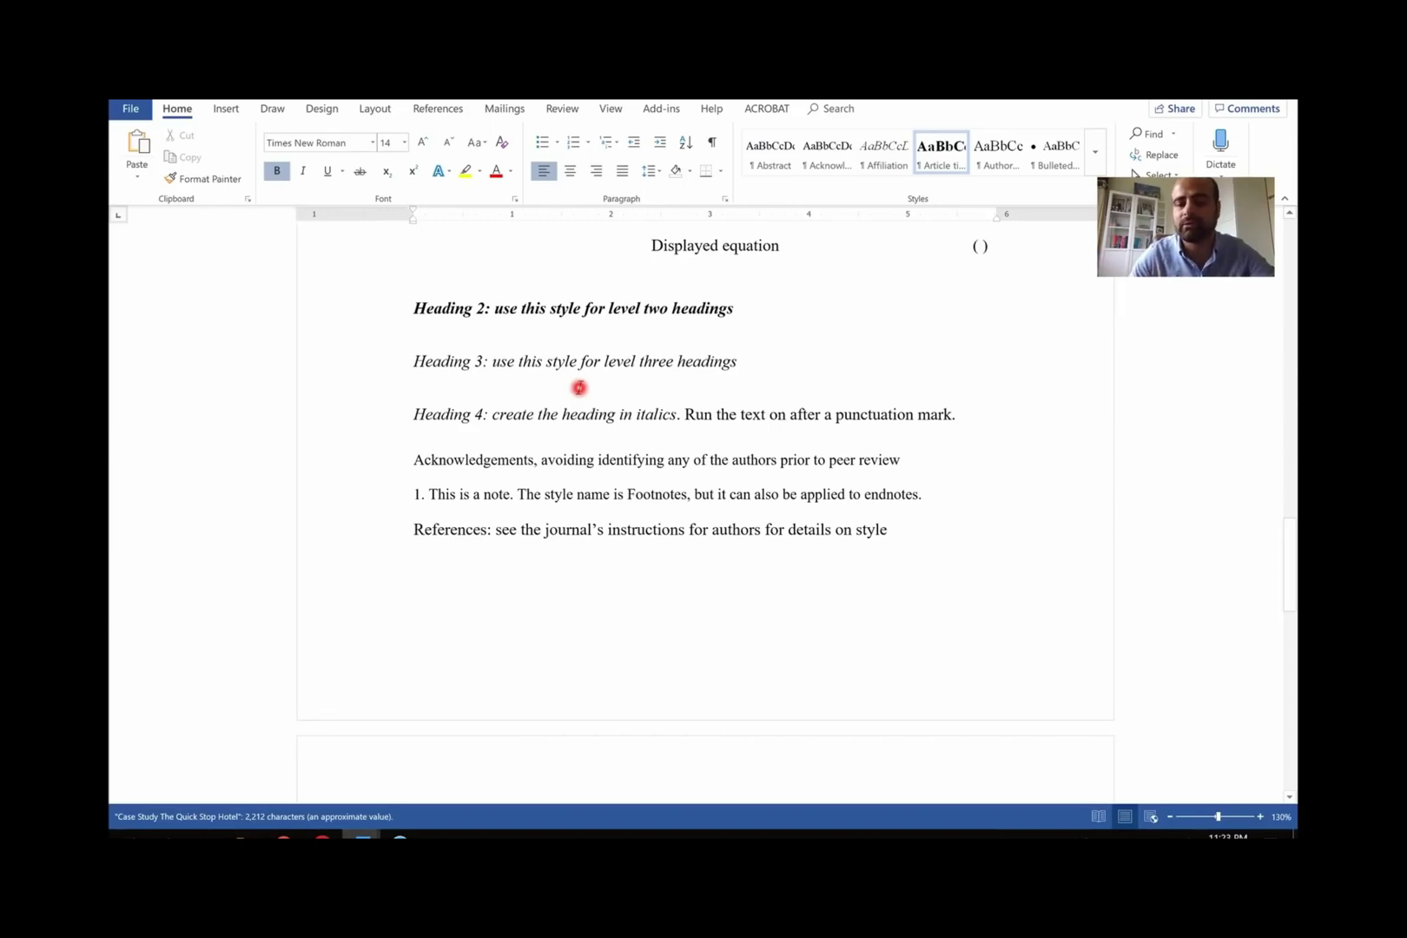
scroll(570, 379, "up", 1)
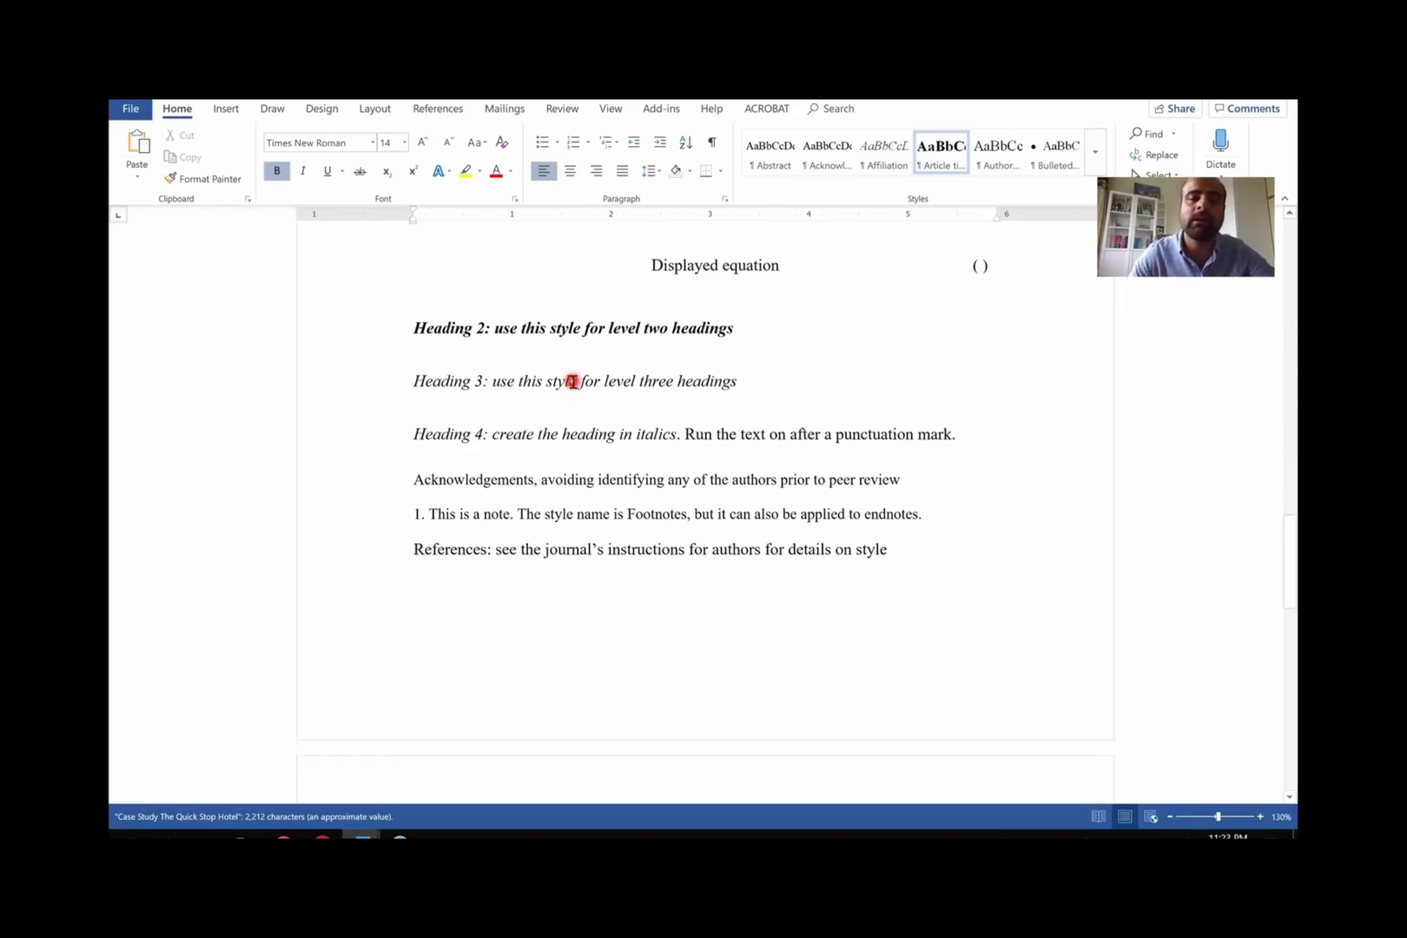
scroll(572, 382, "up", 10)
scroll(575, 348, "up", 10)
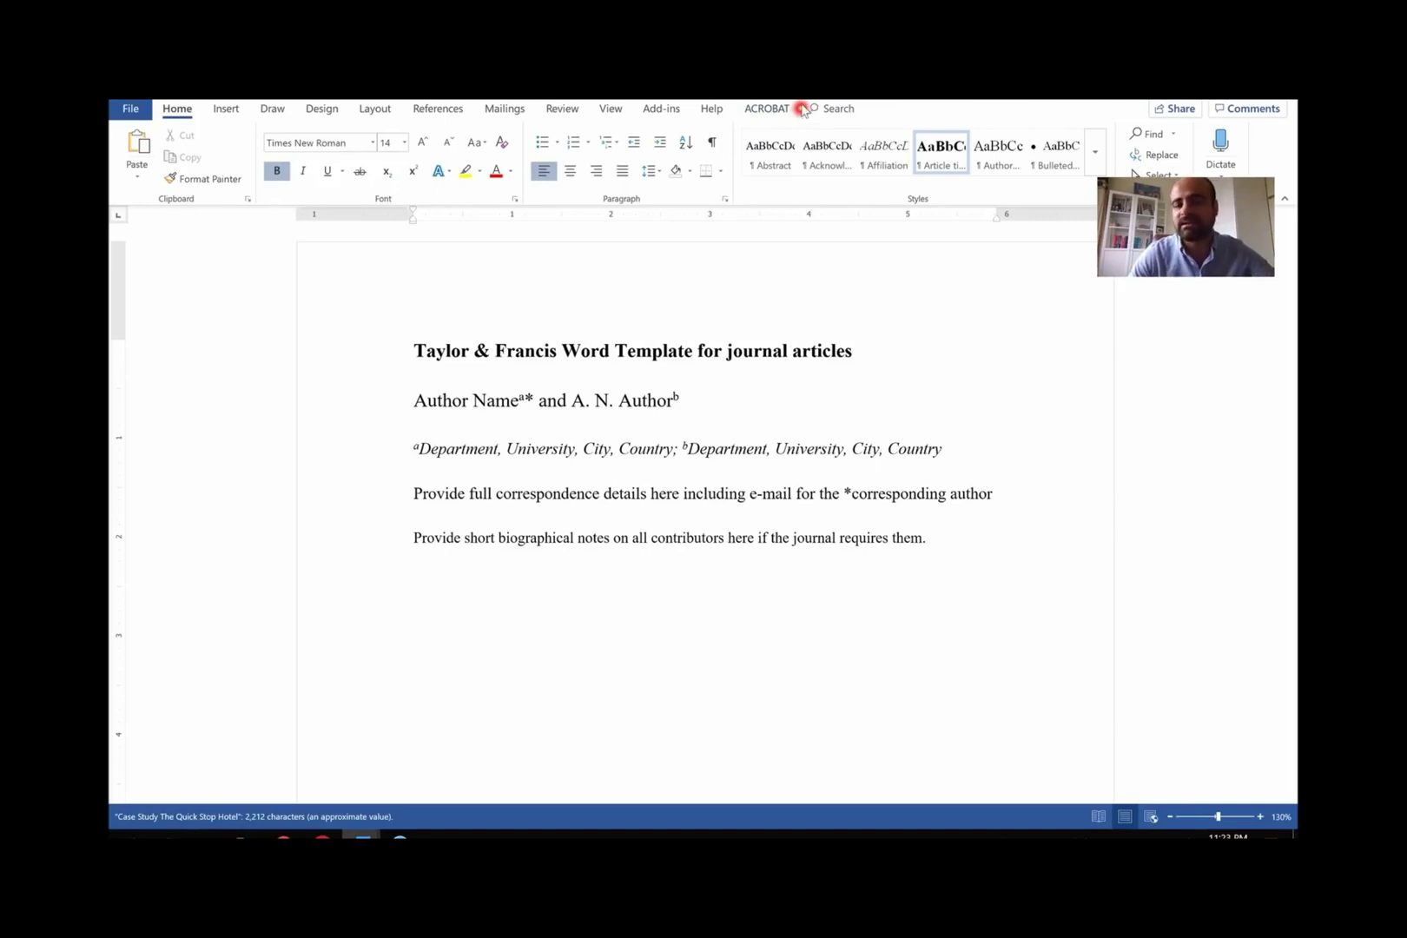
- Tick Developer under Main Tabs in Word Options' Customize Ribbon and apply
left_click(119, 111)
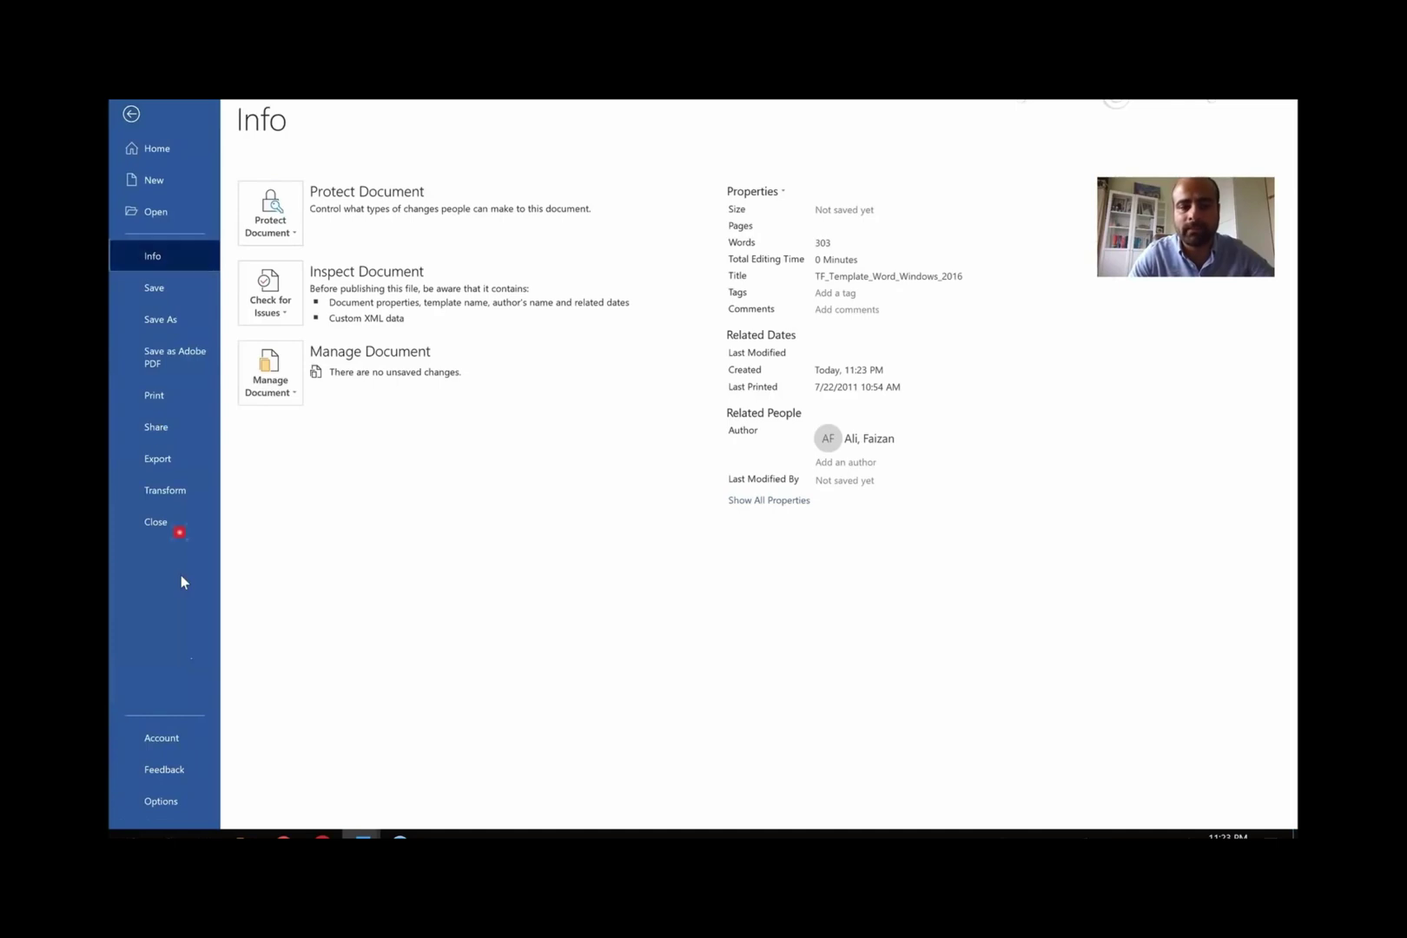
left_click(195, 803)
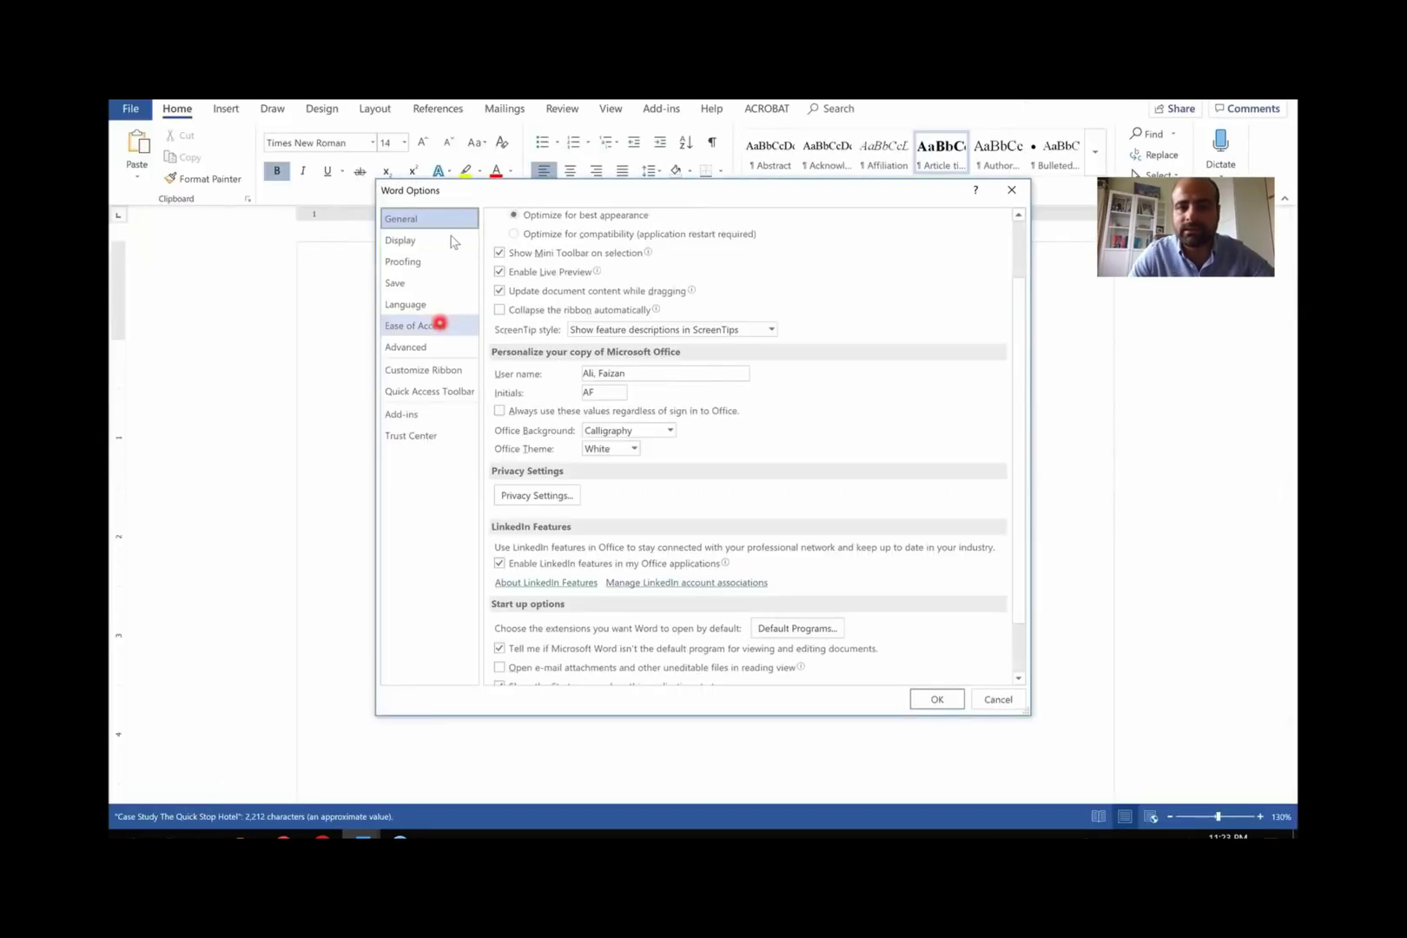
left_click(467, 376)
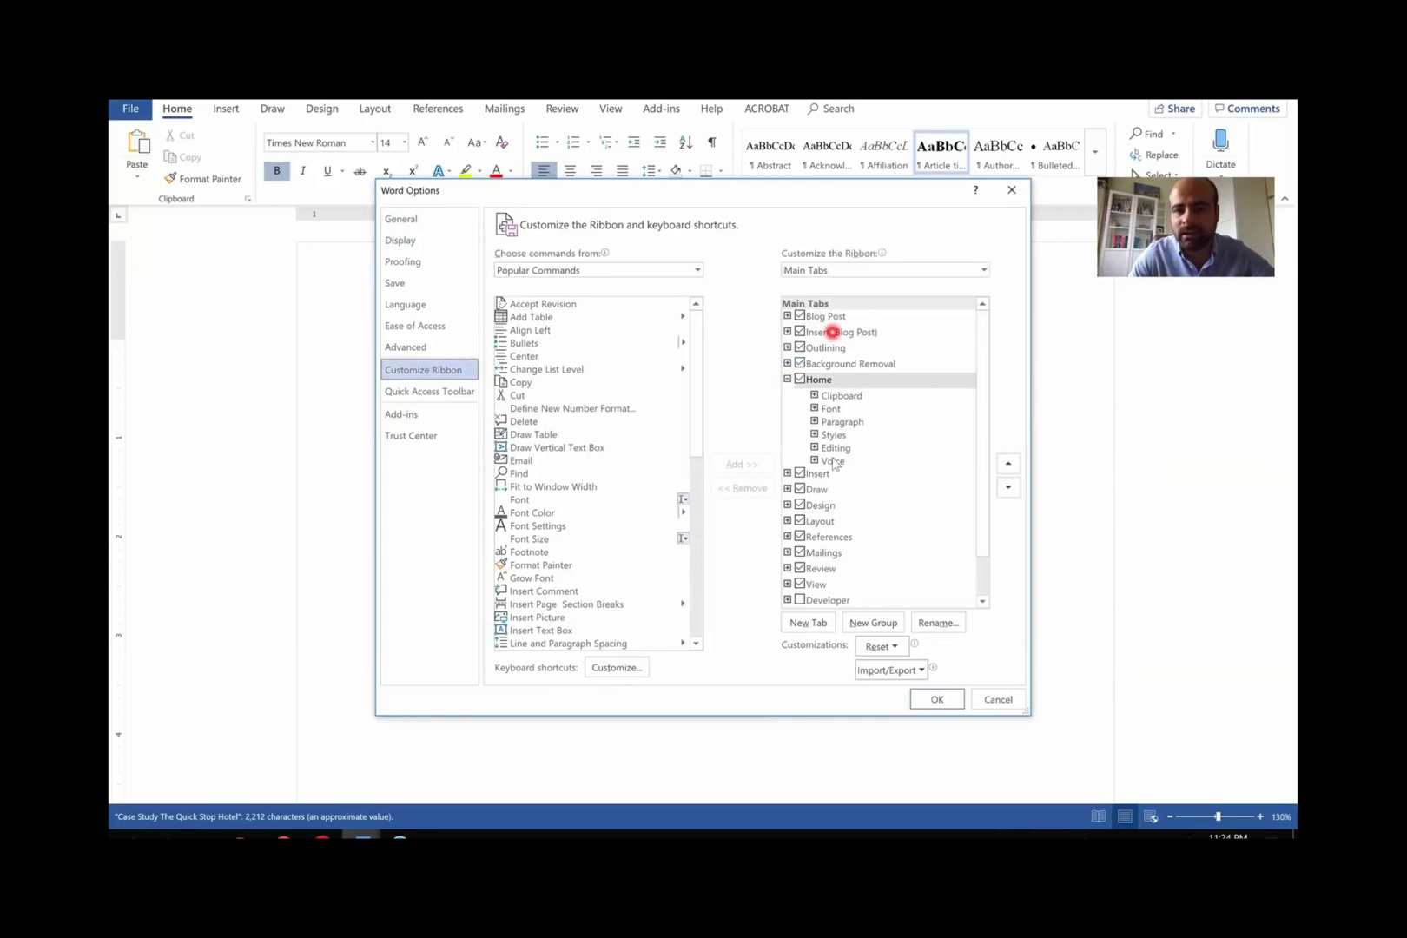
scroll(834, 555, "down", 1)
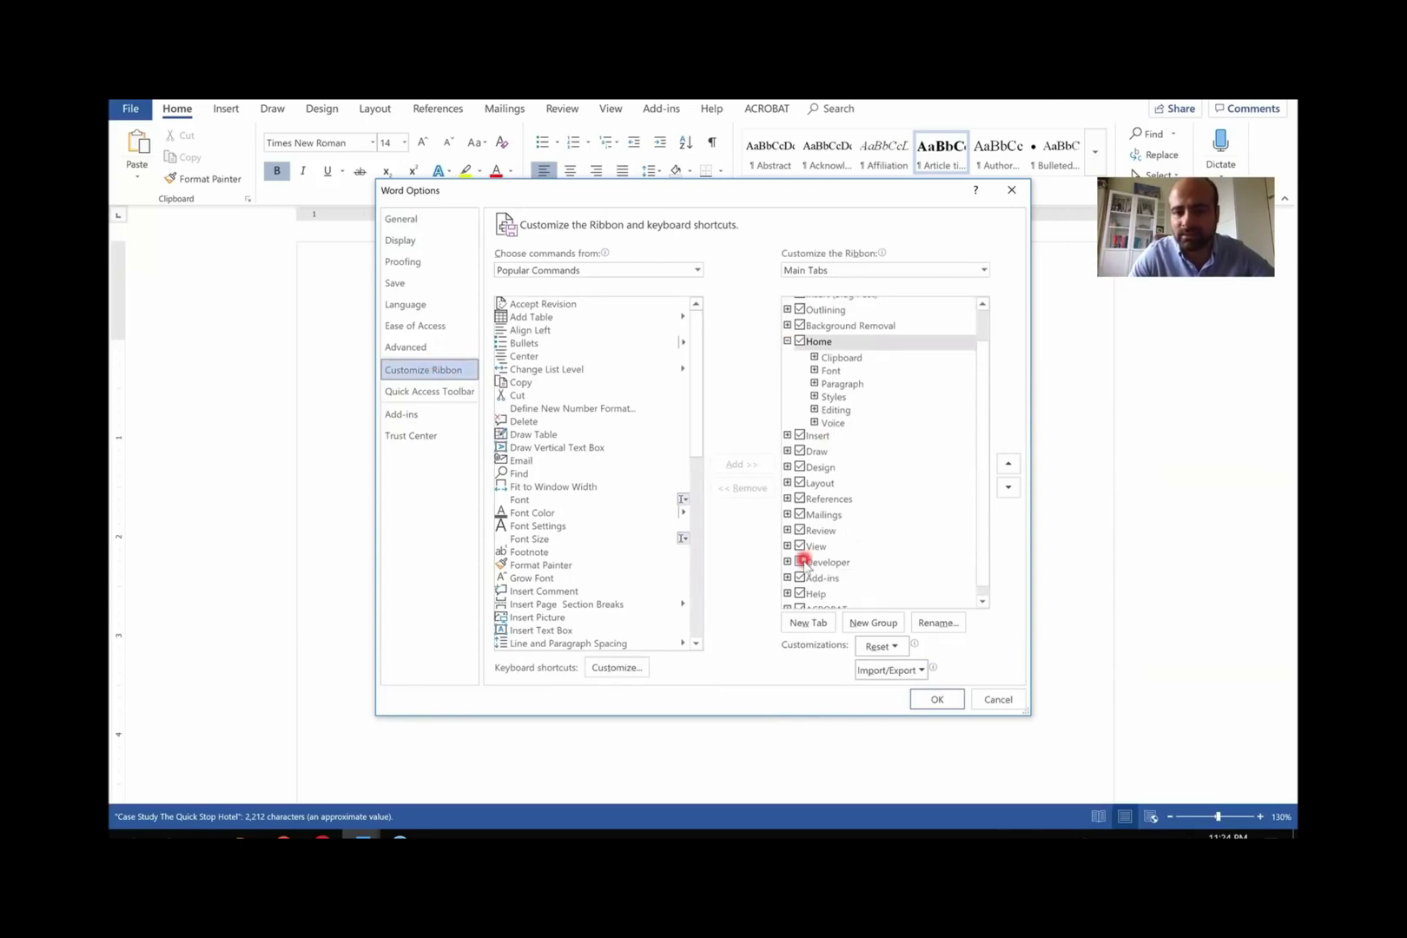
left_click(809, 562)
left_click(800, 562)
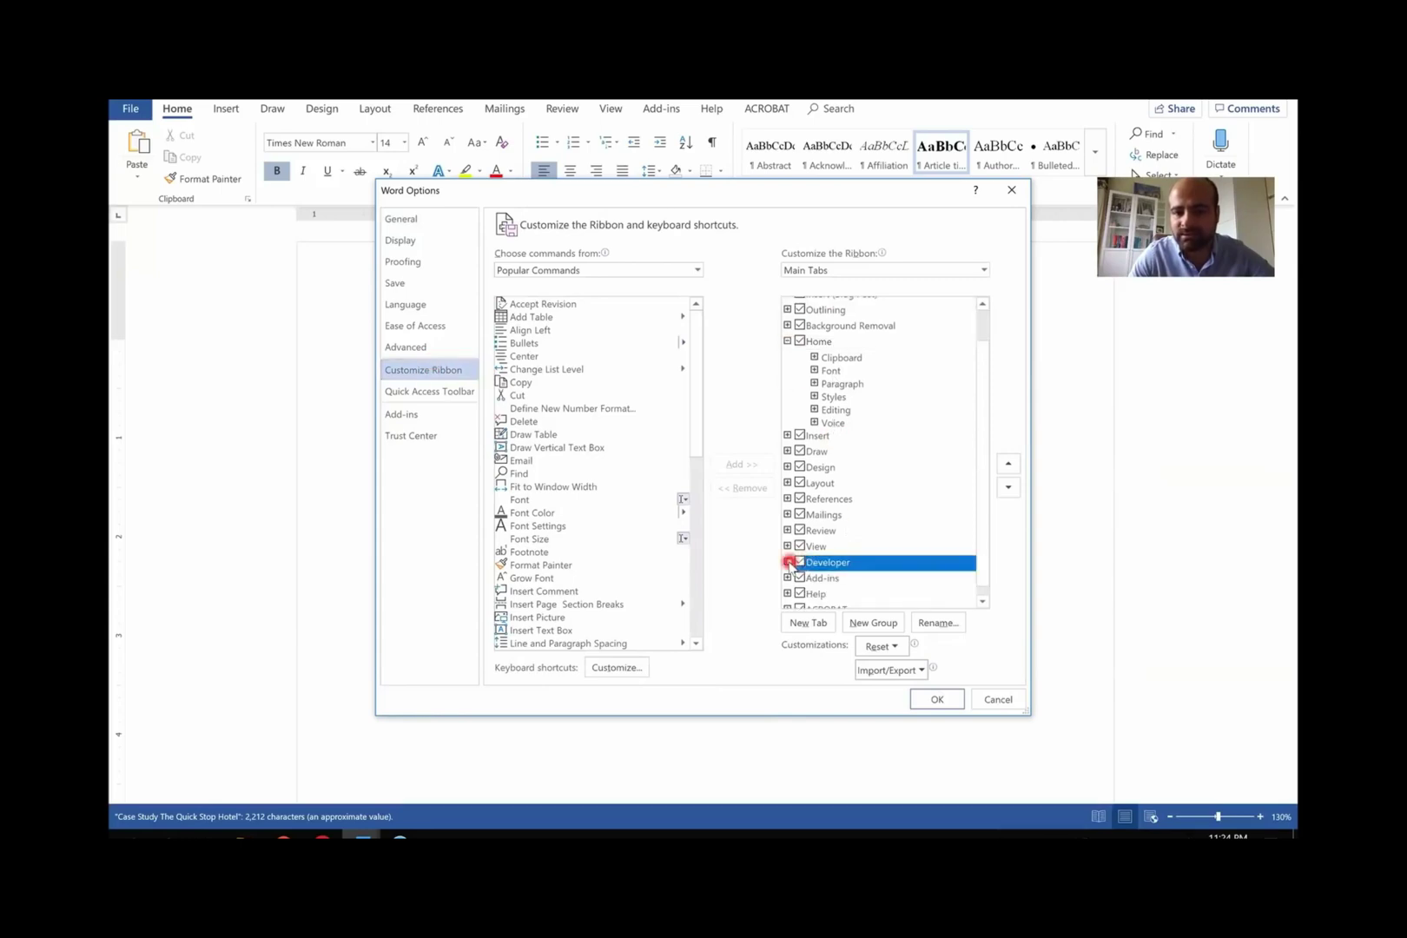
left_click(788, 562)
scroll(820, 525, "down", 1)
left_click(803, 483)
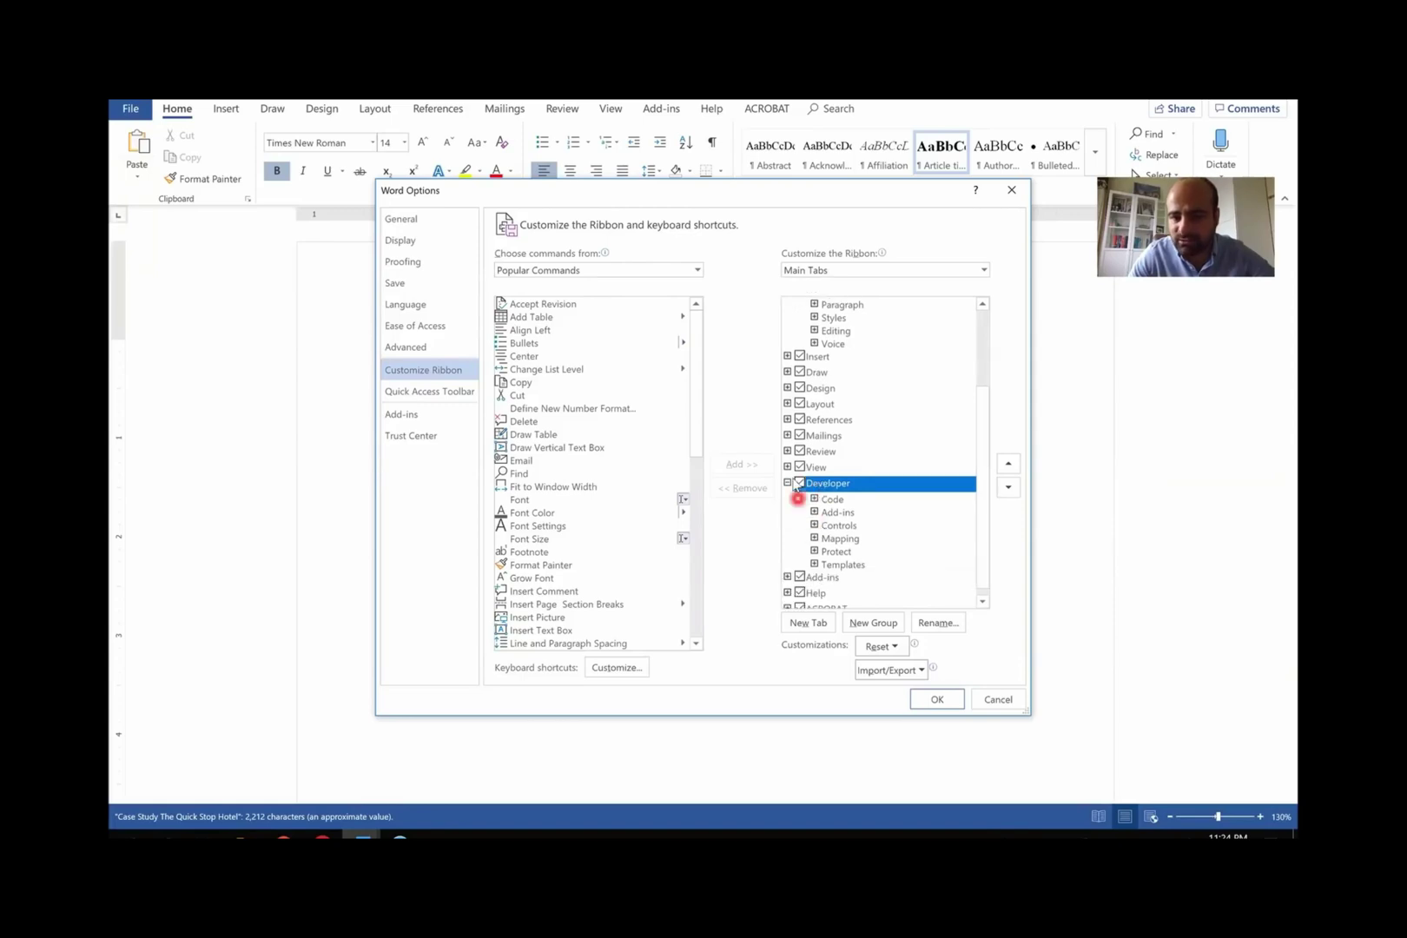
left_click(929, 698)
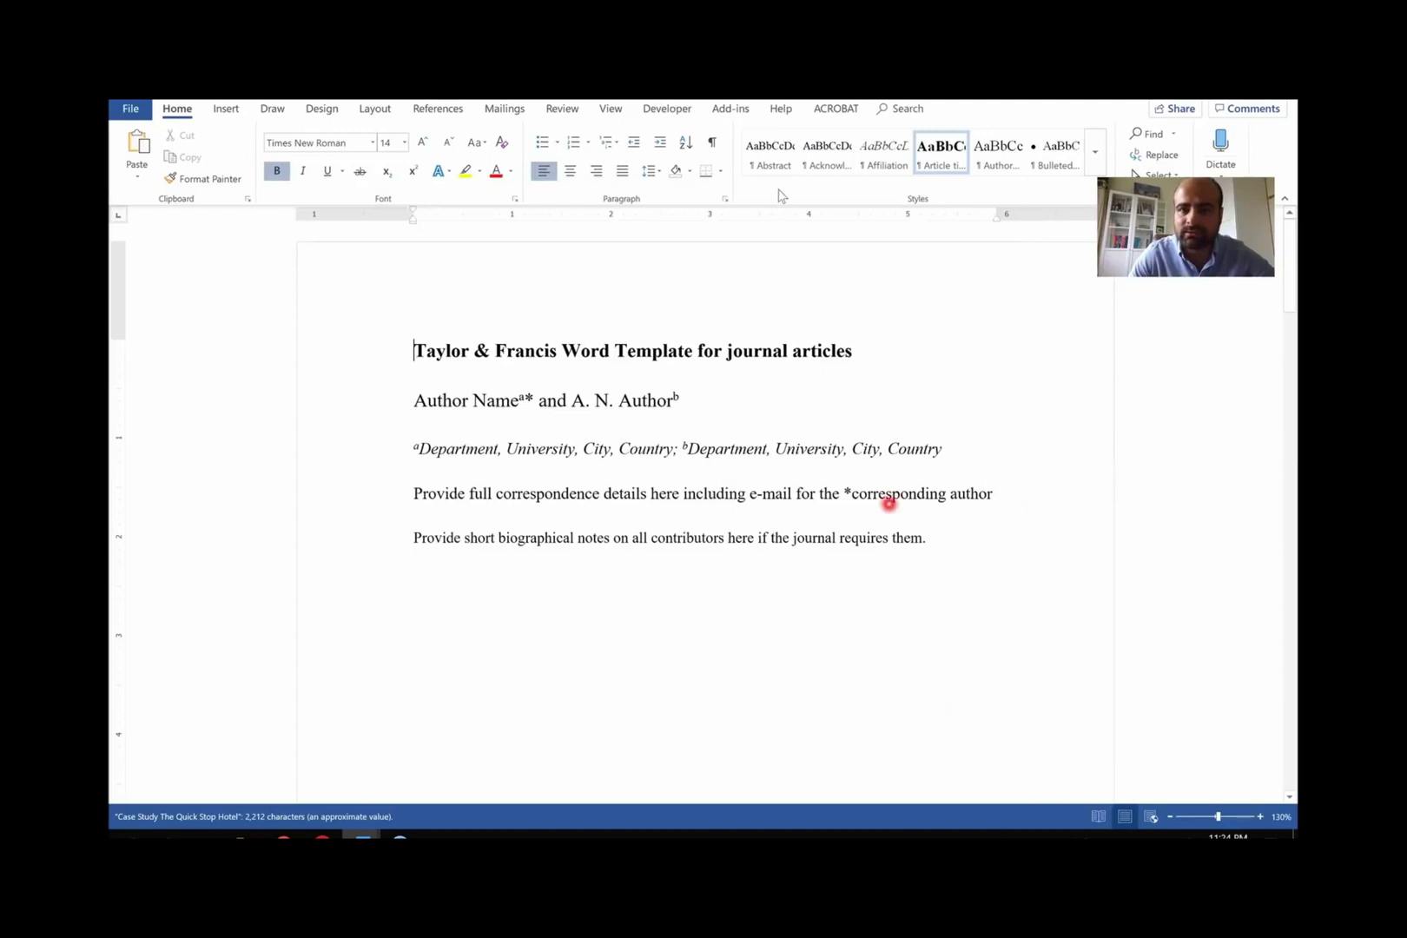
- Attach TF_Template_Word_Windows_2016 from the Desktop with Automatically update document styles ticked
left_click(653, 110)
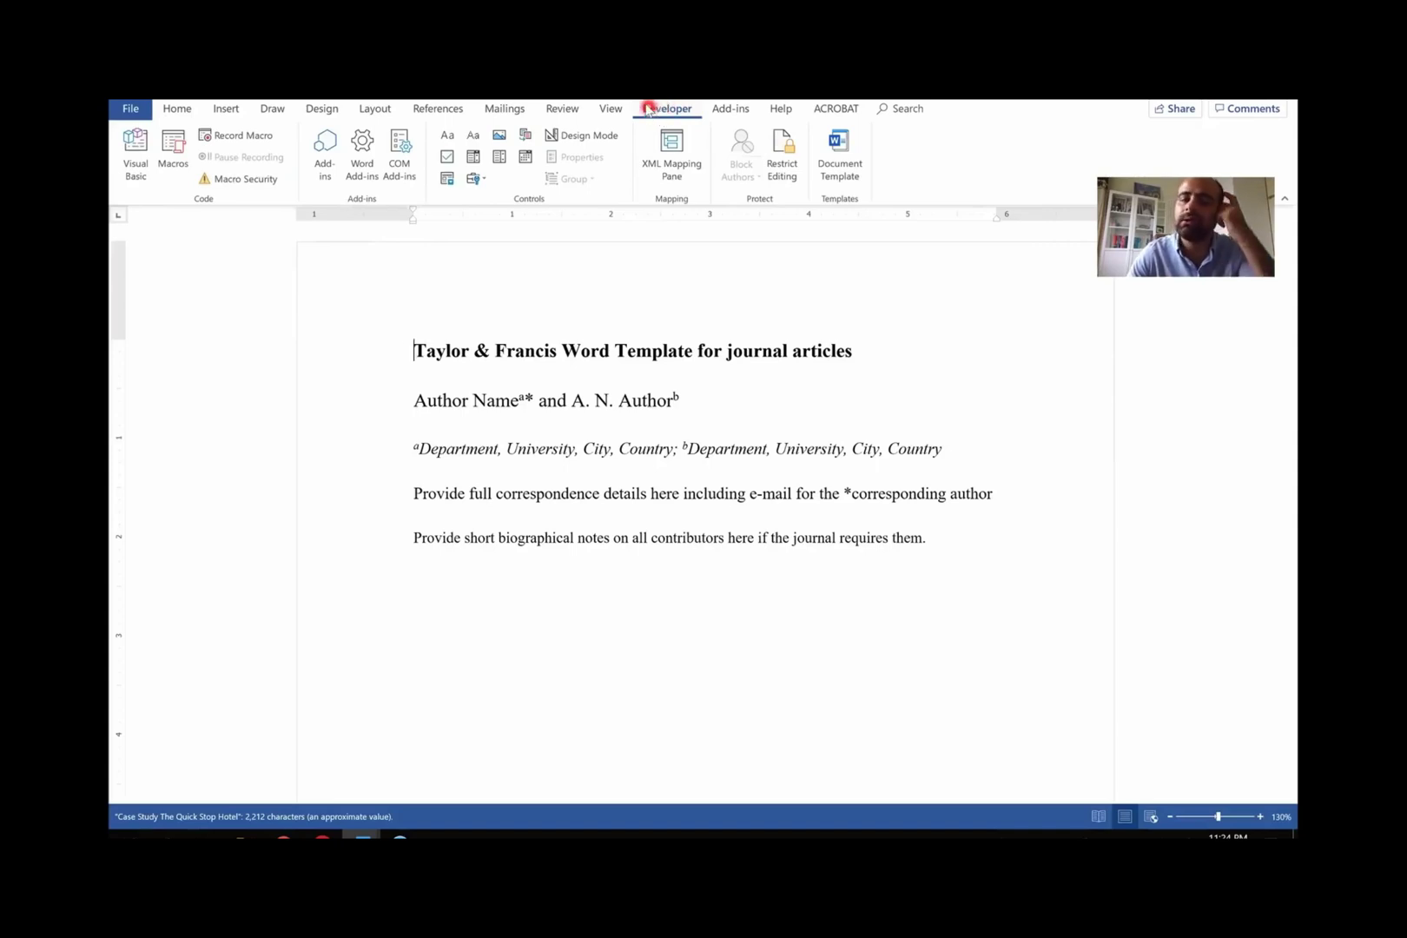
left_click(652, 109)
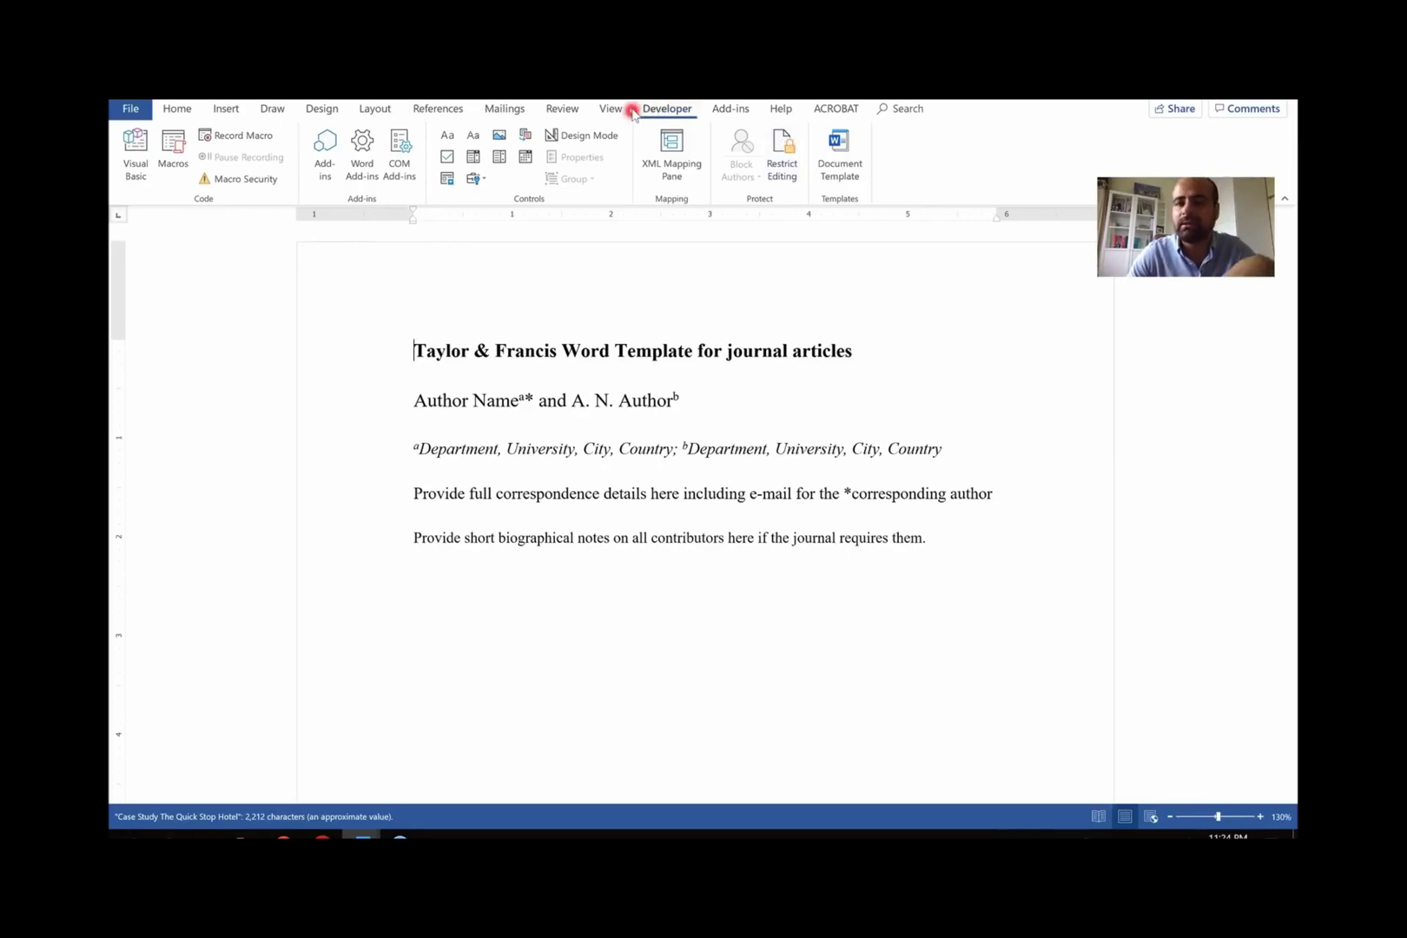
left_click(840, 164)
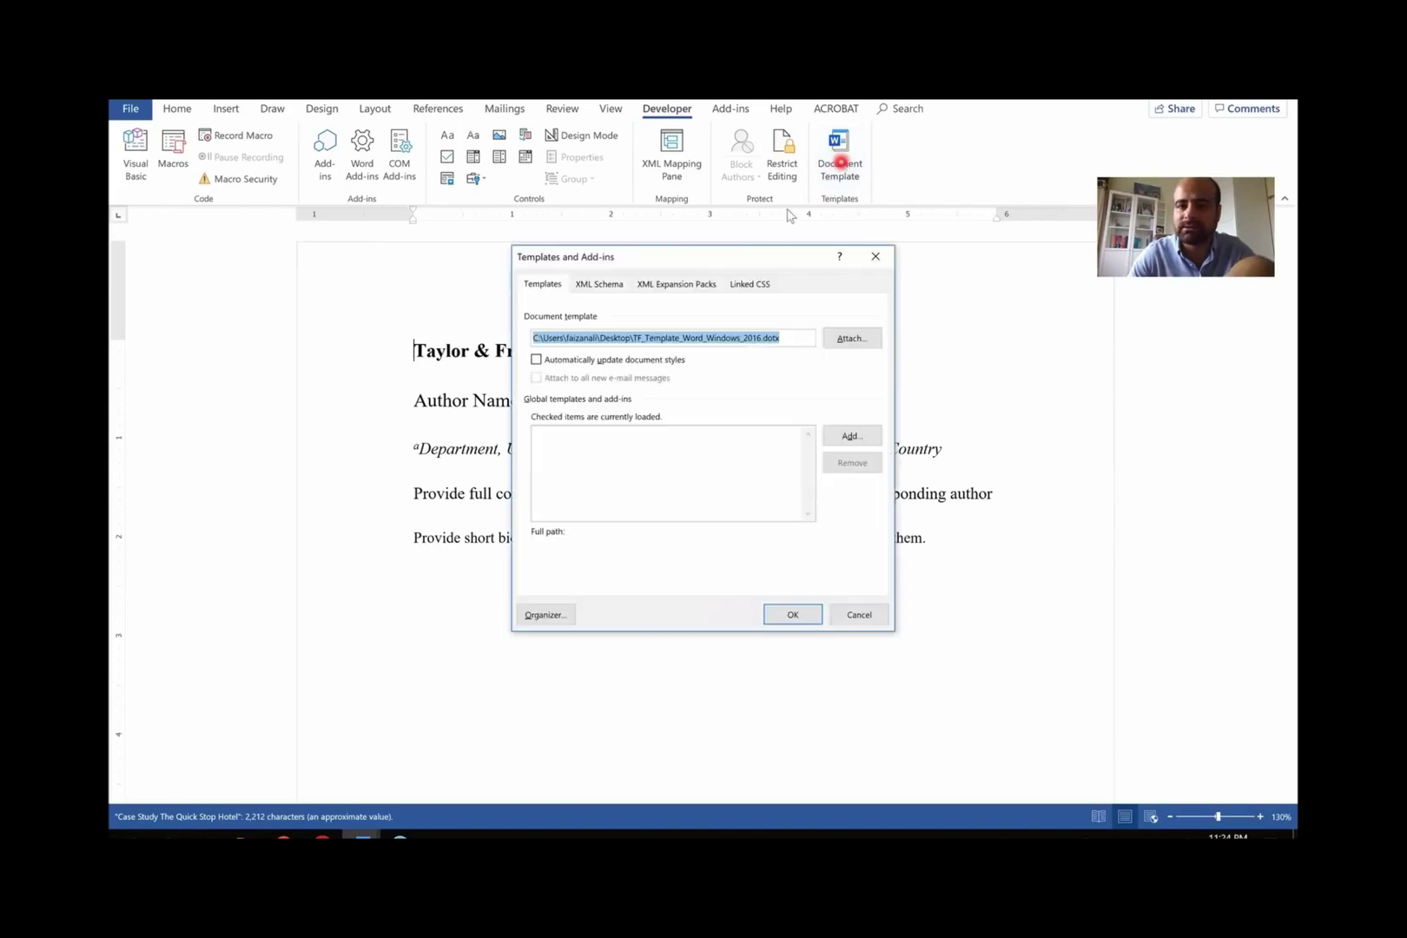
left_click(868, 340)
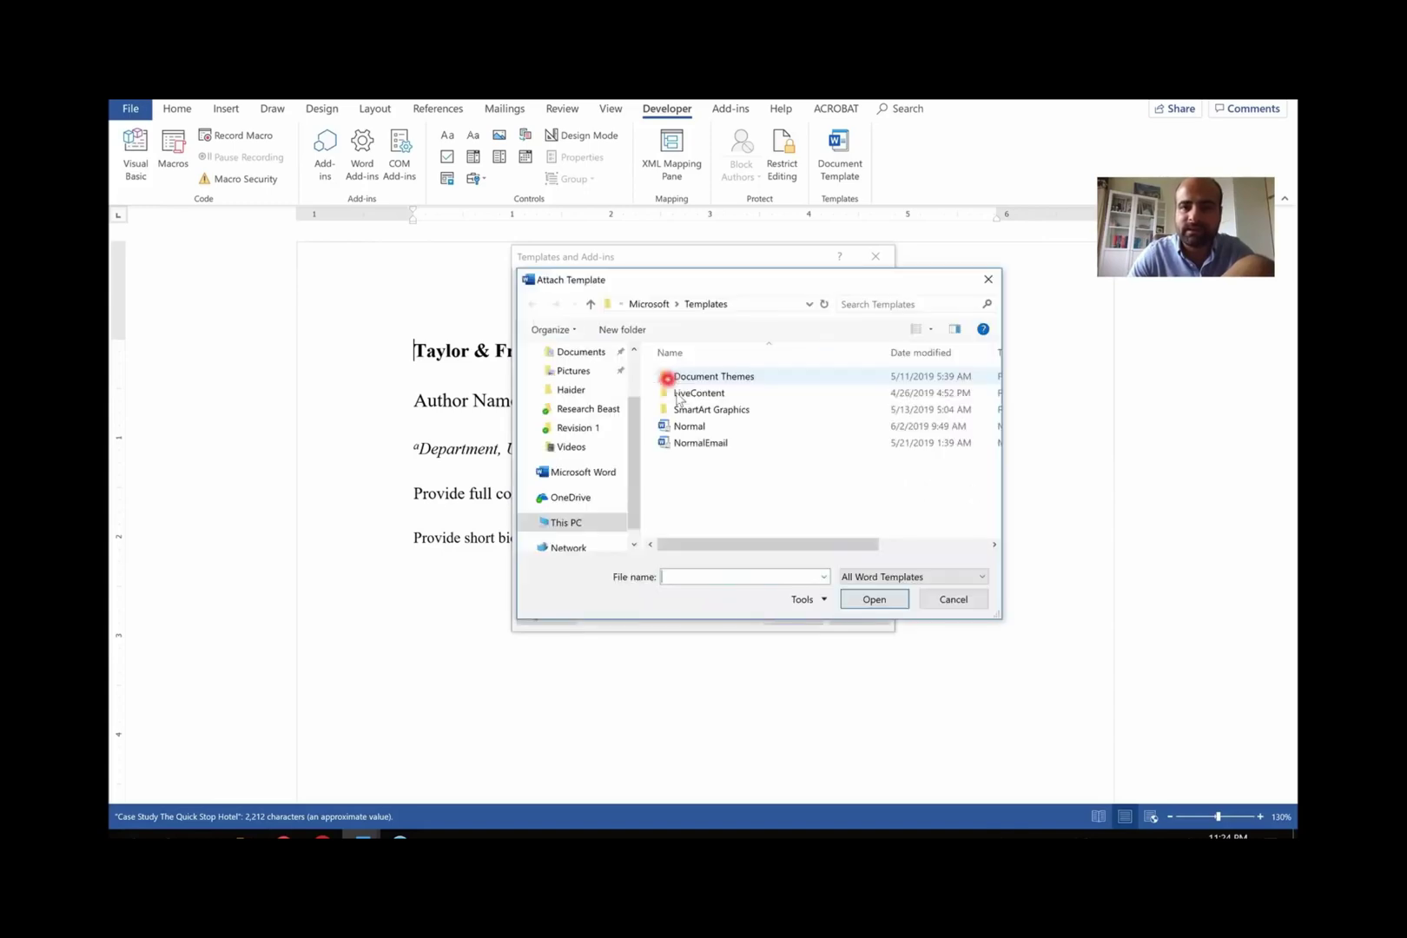
scroll(584, 382, "up", 2)
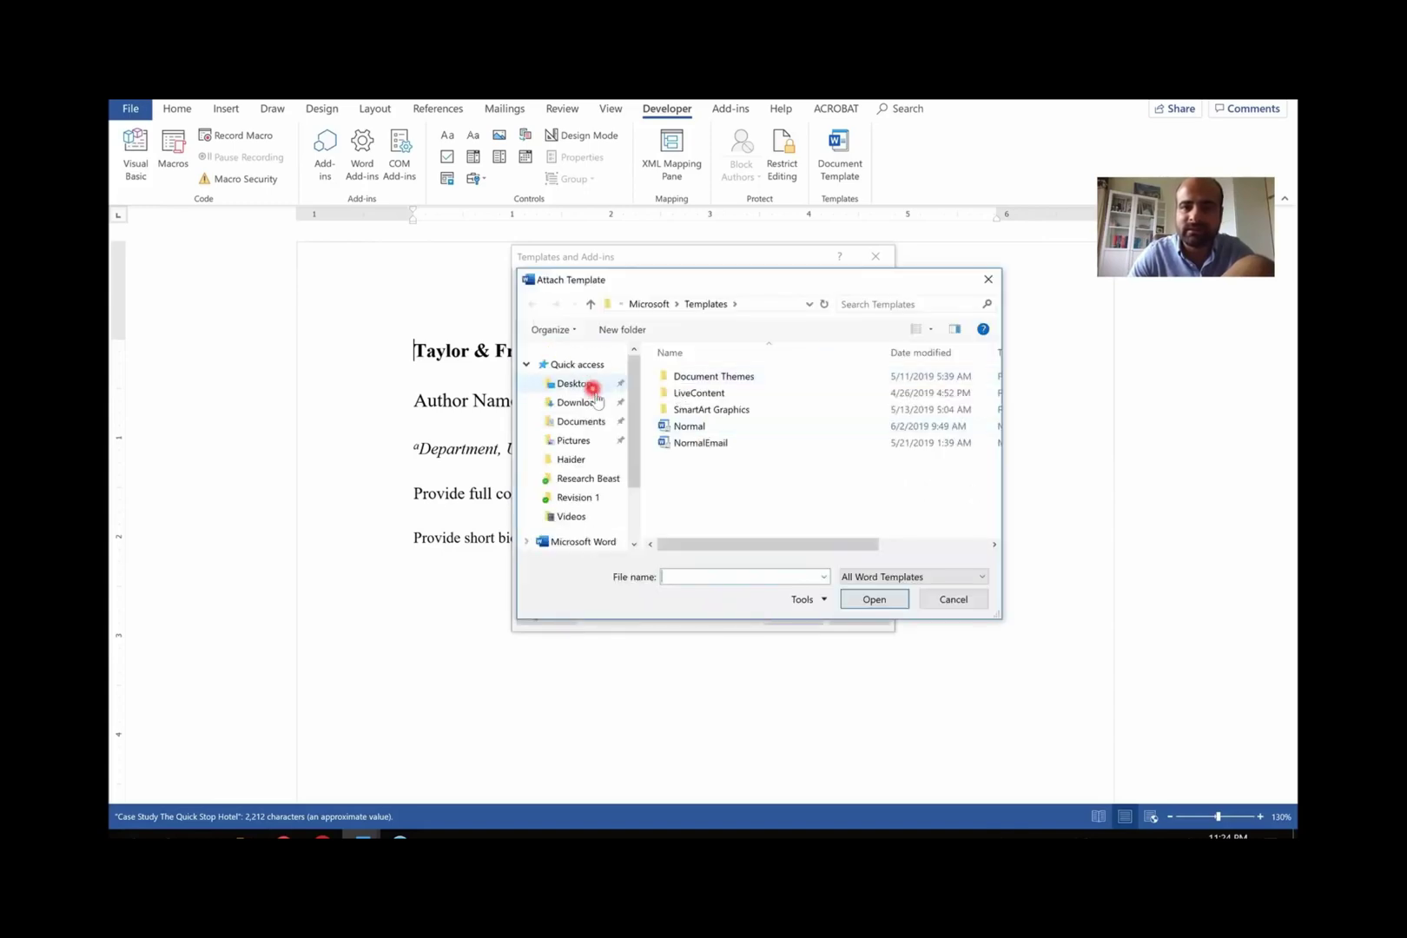
left_click(584, 388)
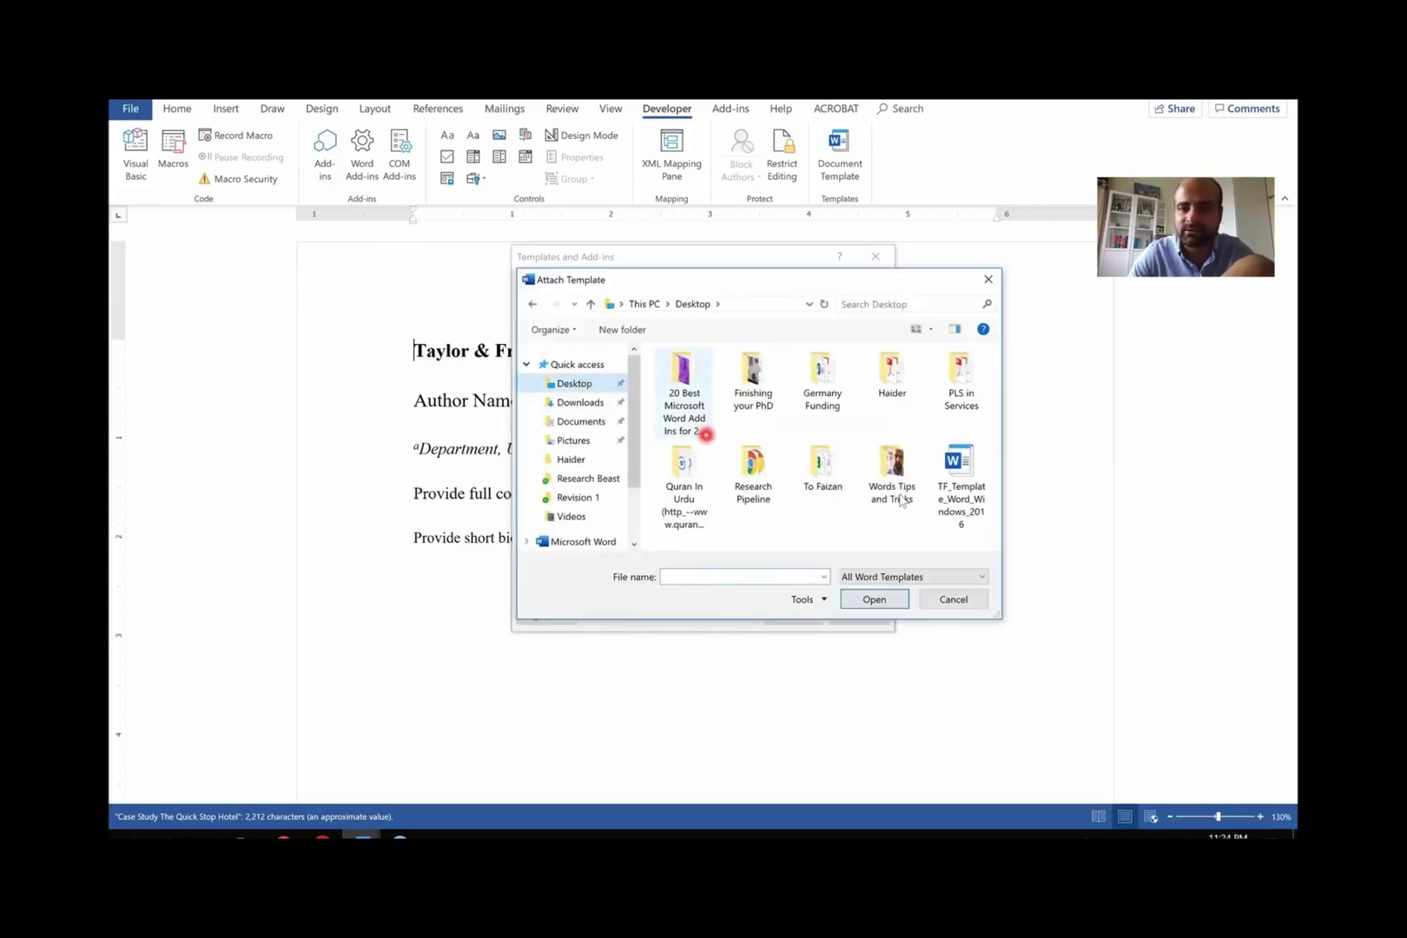
left_click(964, 490)
double_click(964, 490)
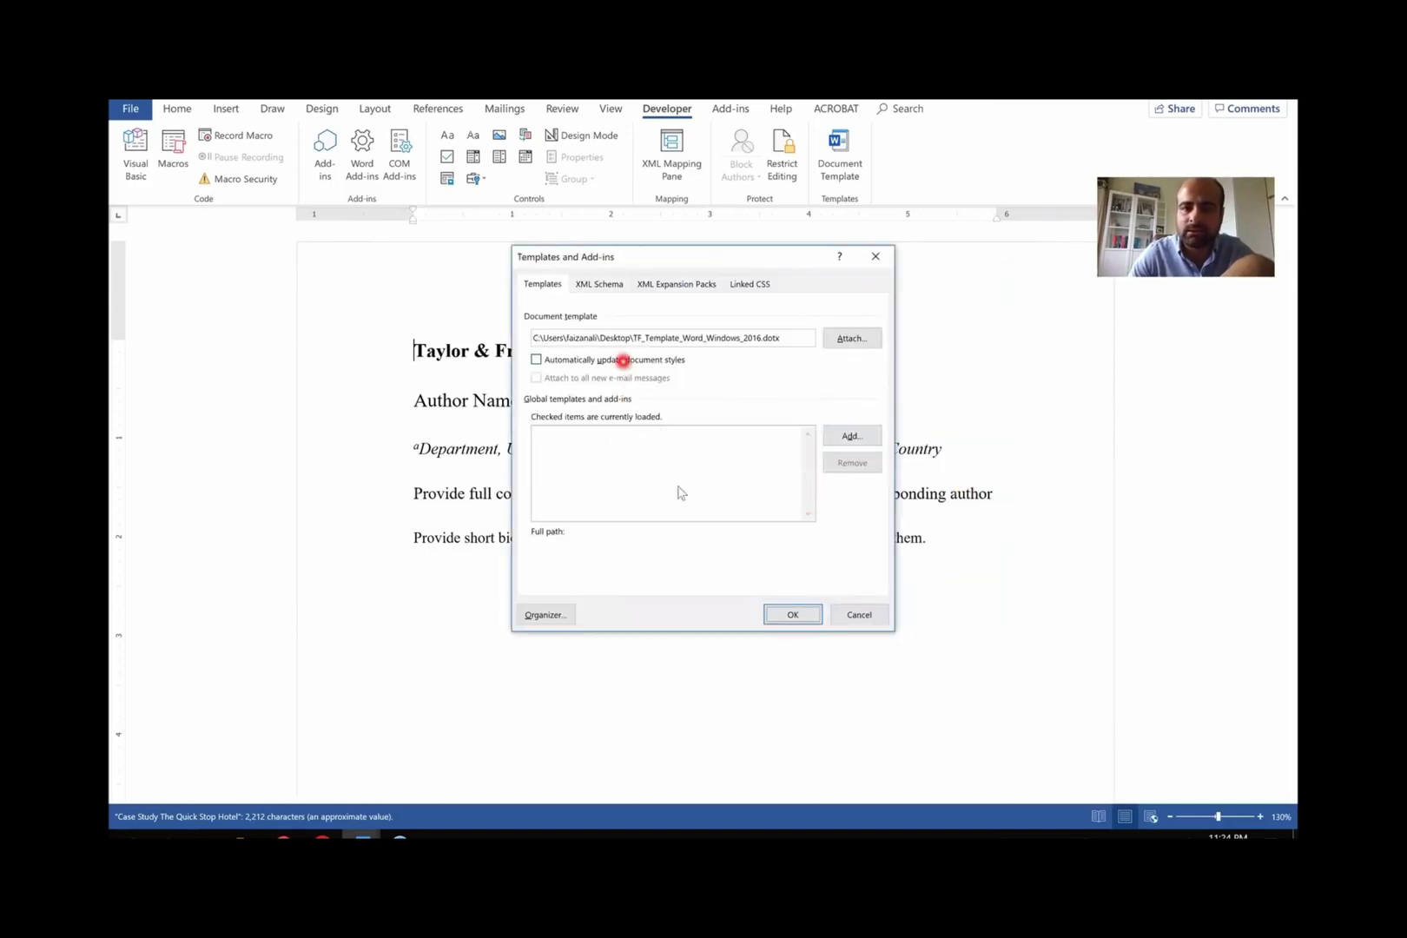
left_click(612, 361)
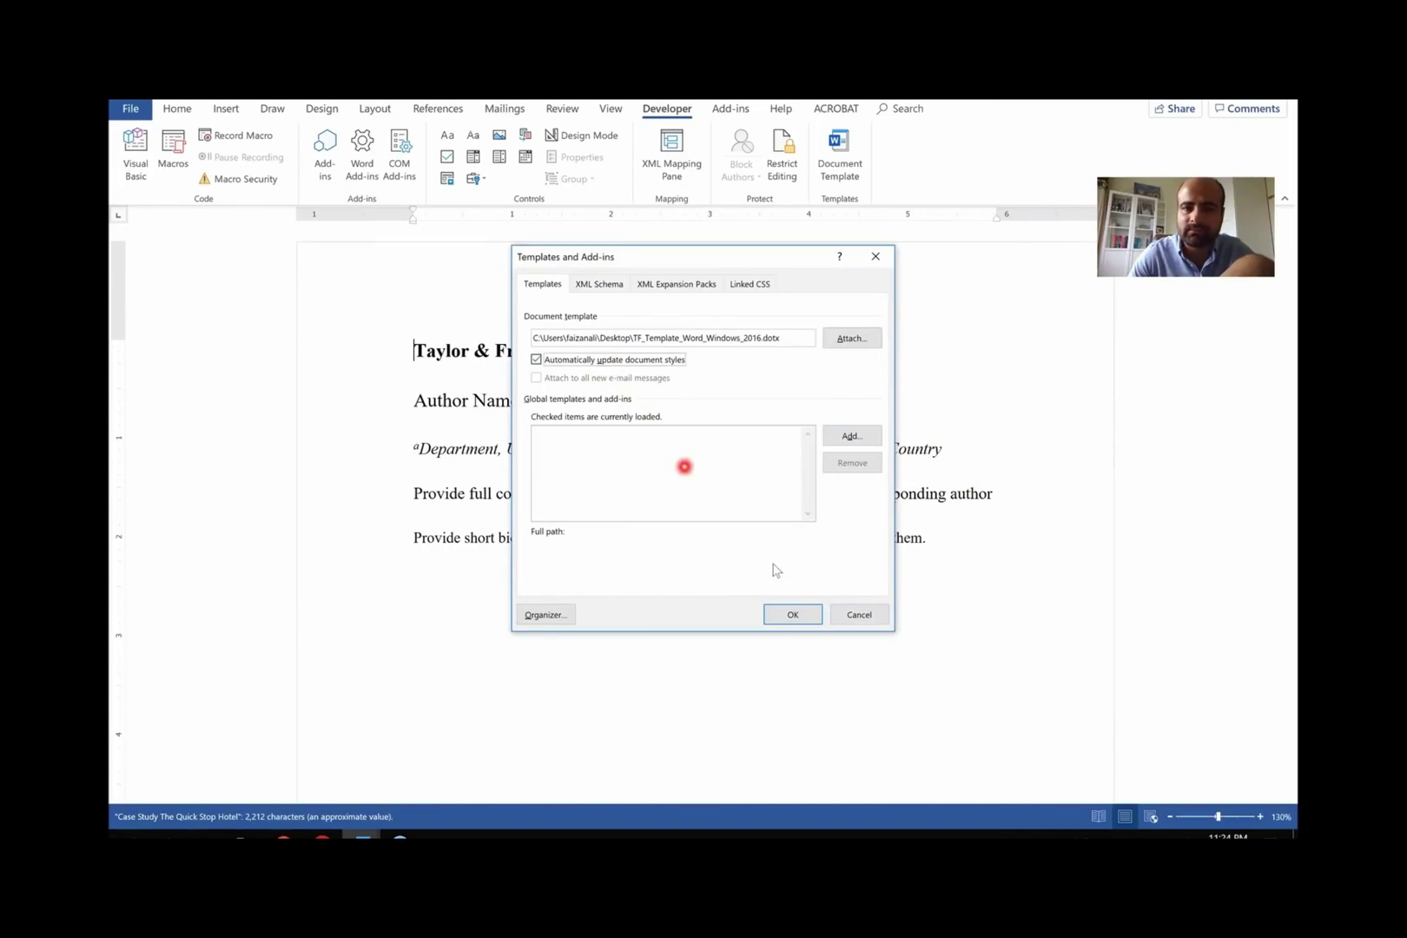
left_click(795, 613)
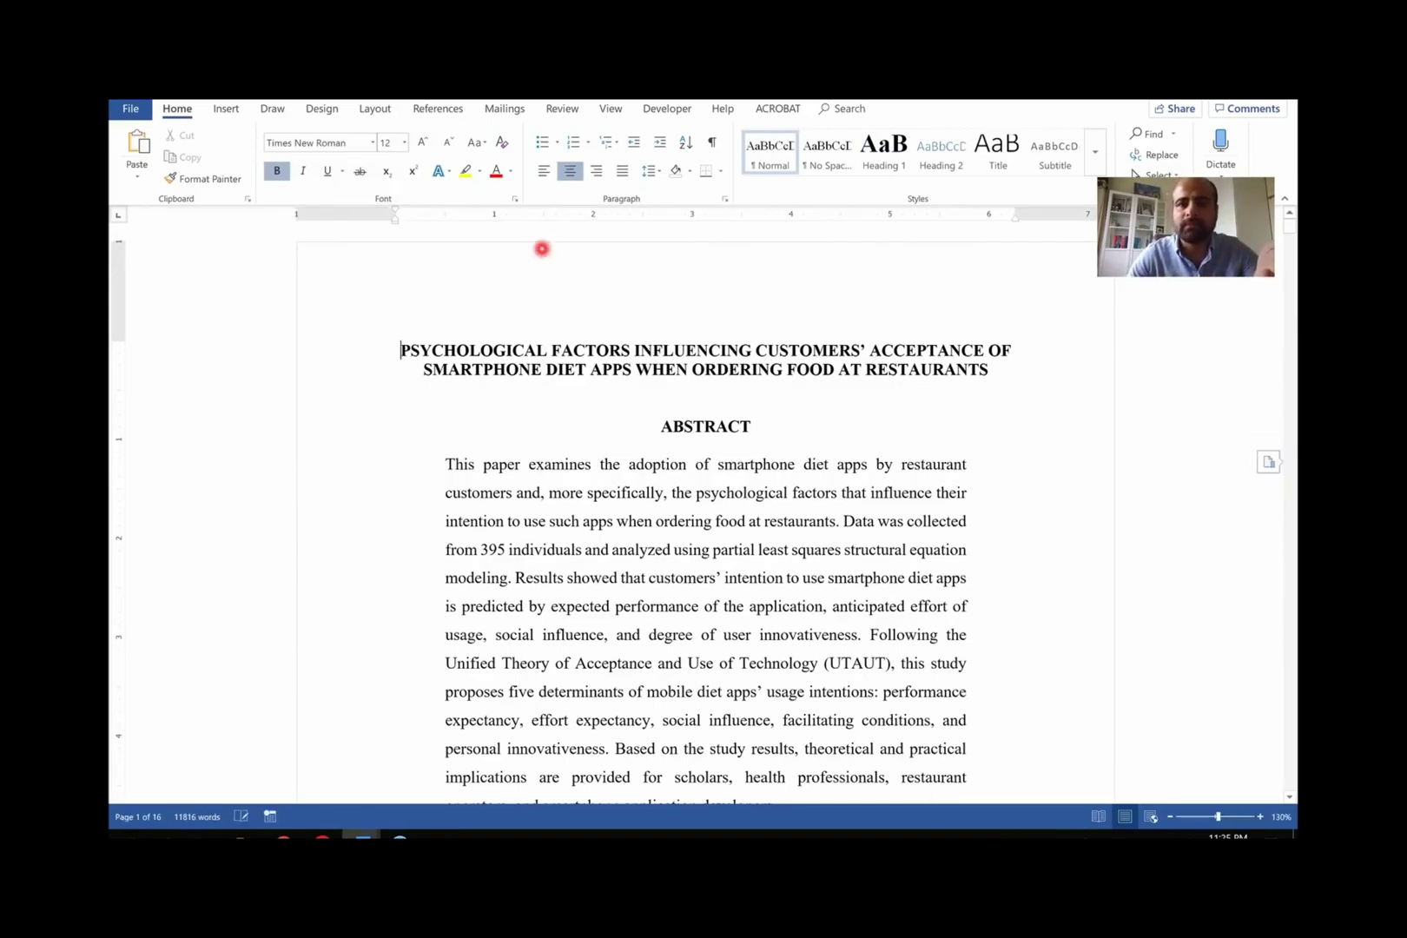
- Reattach TF_Template_Word_Windows_2016.dotx from the Desktop through Developer's Document Template settings
left_click(667, 109)
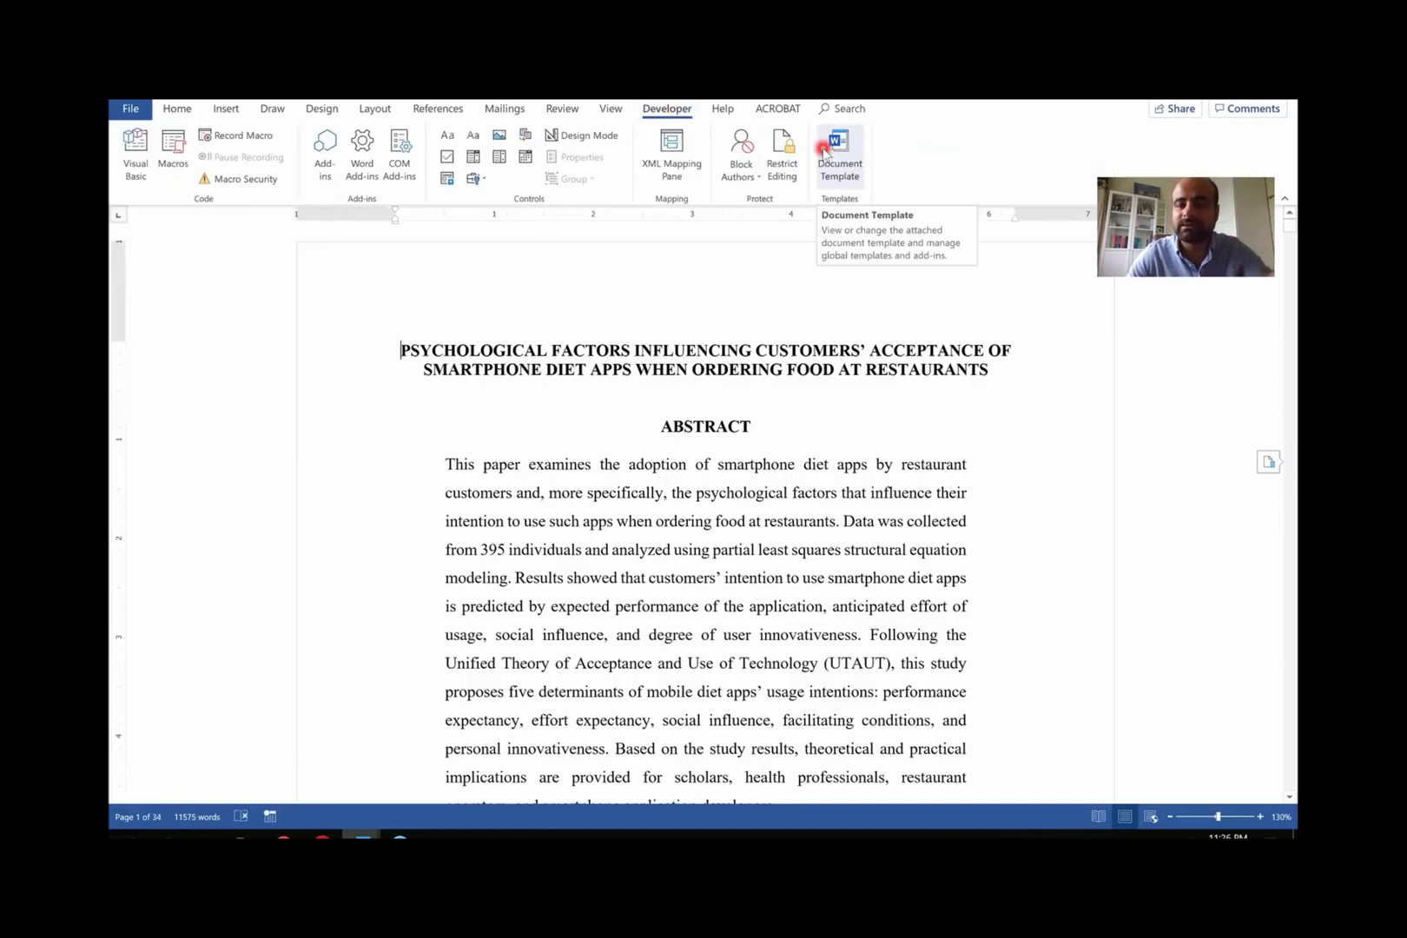
left_click(825, 152)
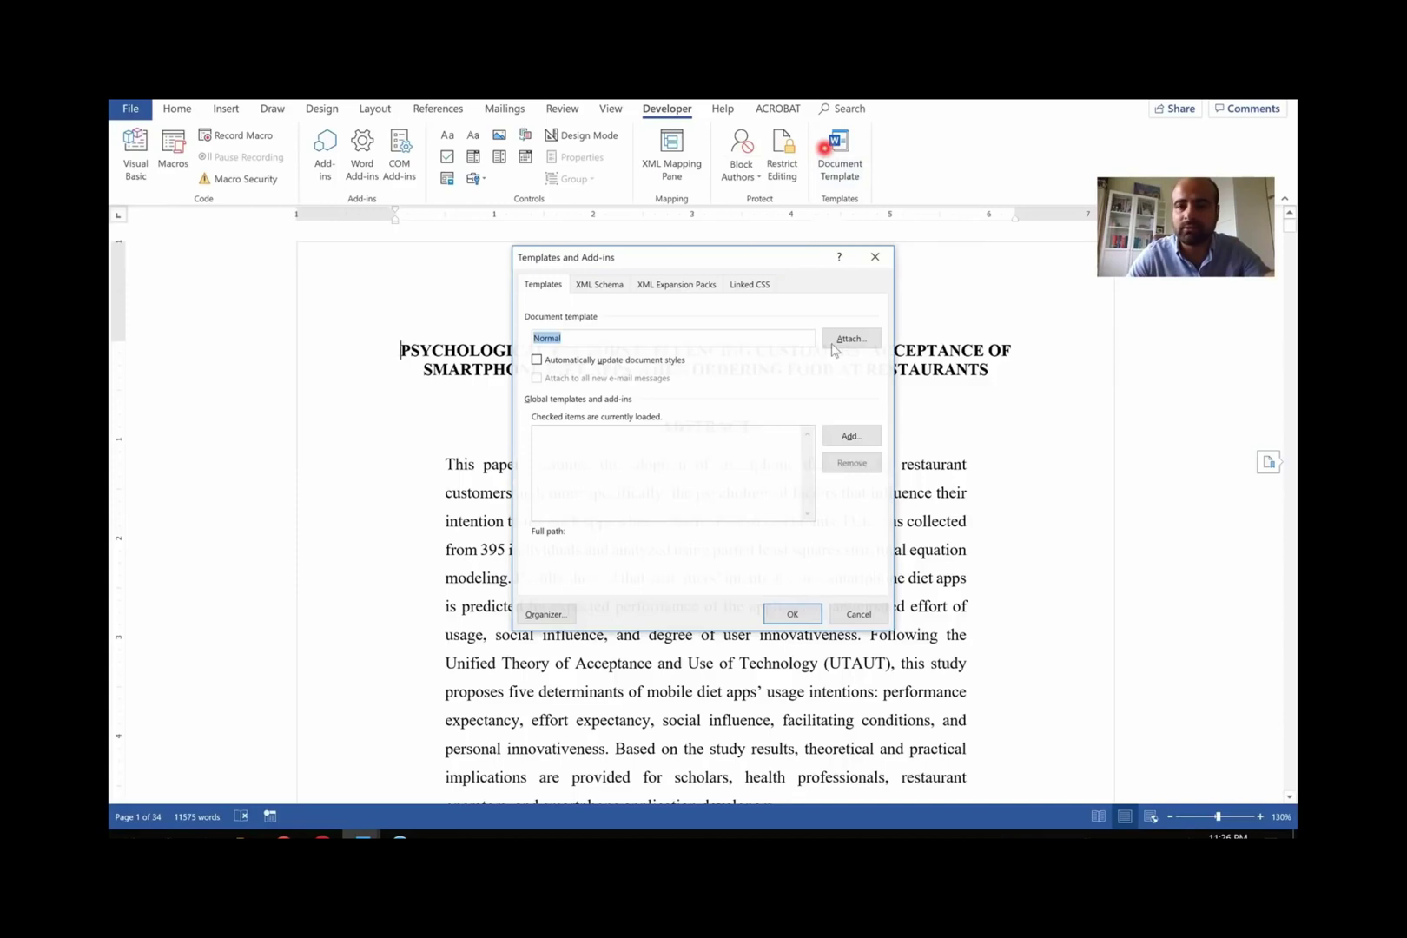
left_click(835, 341)
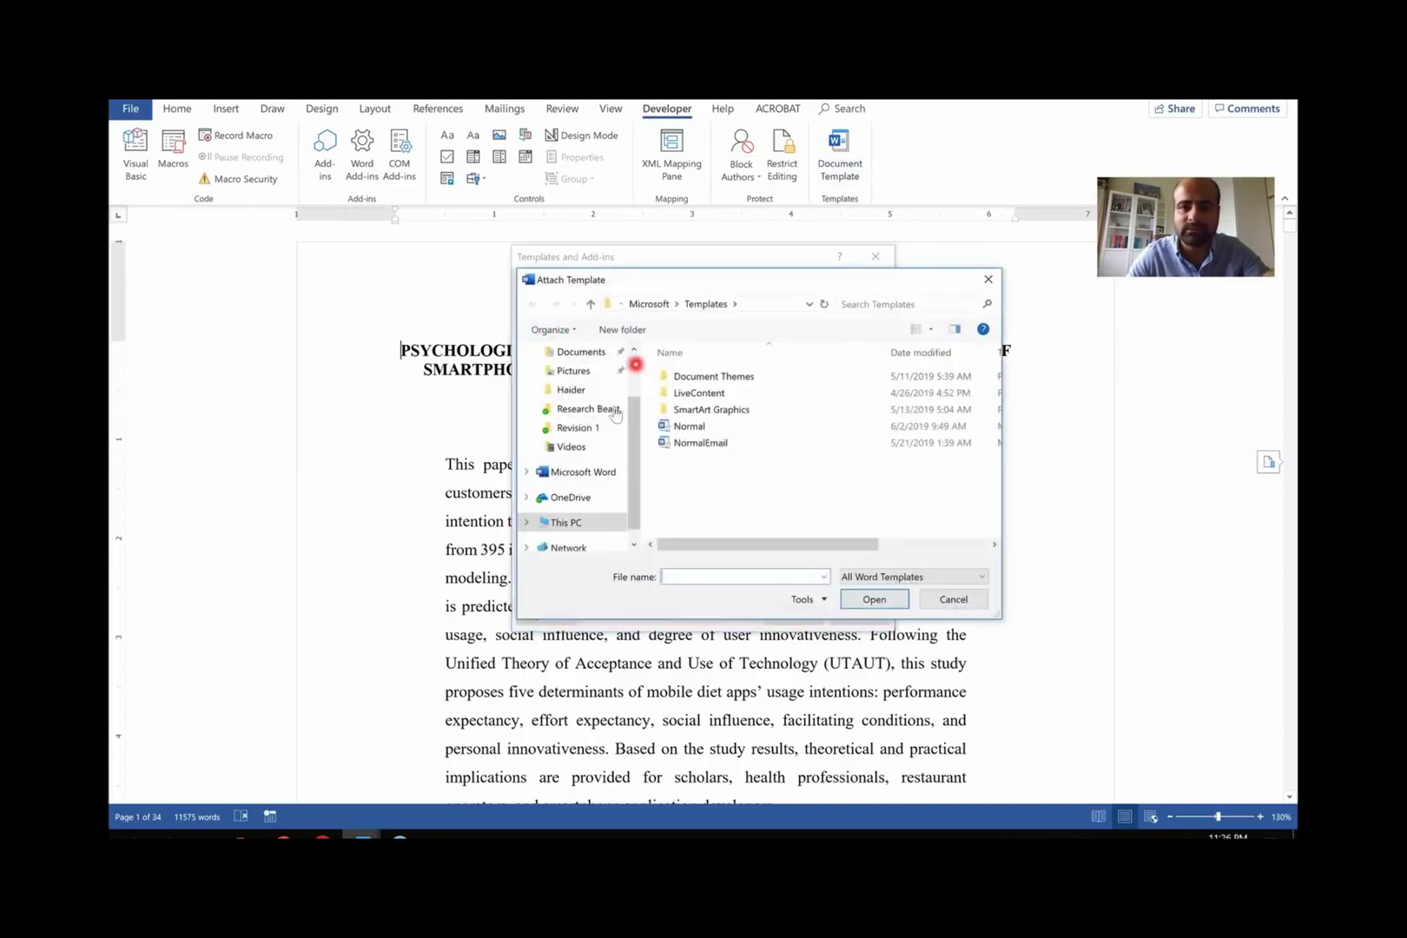
scroll(587, 399, "up", 2)
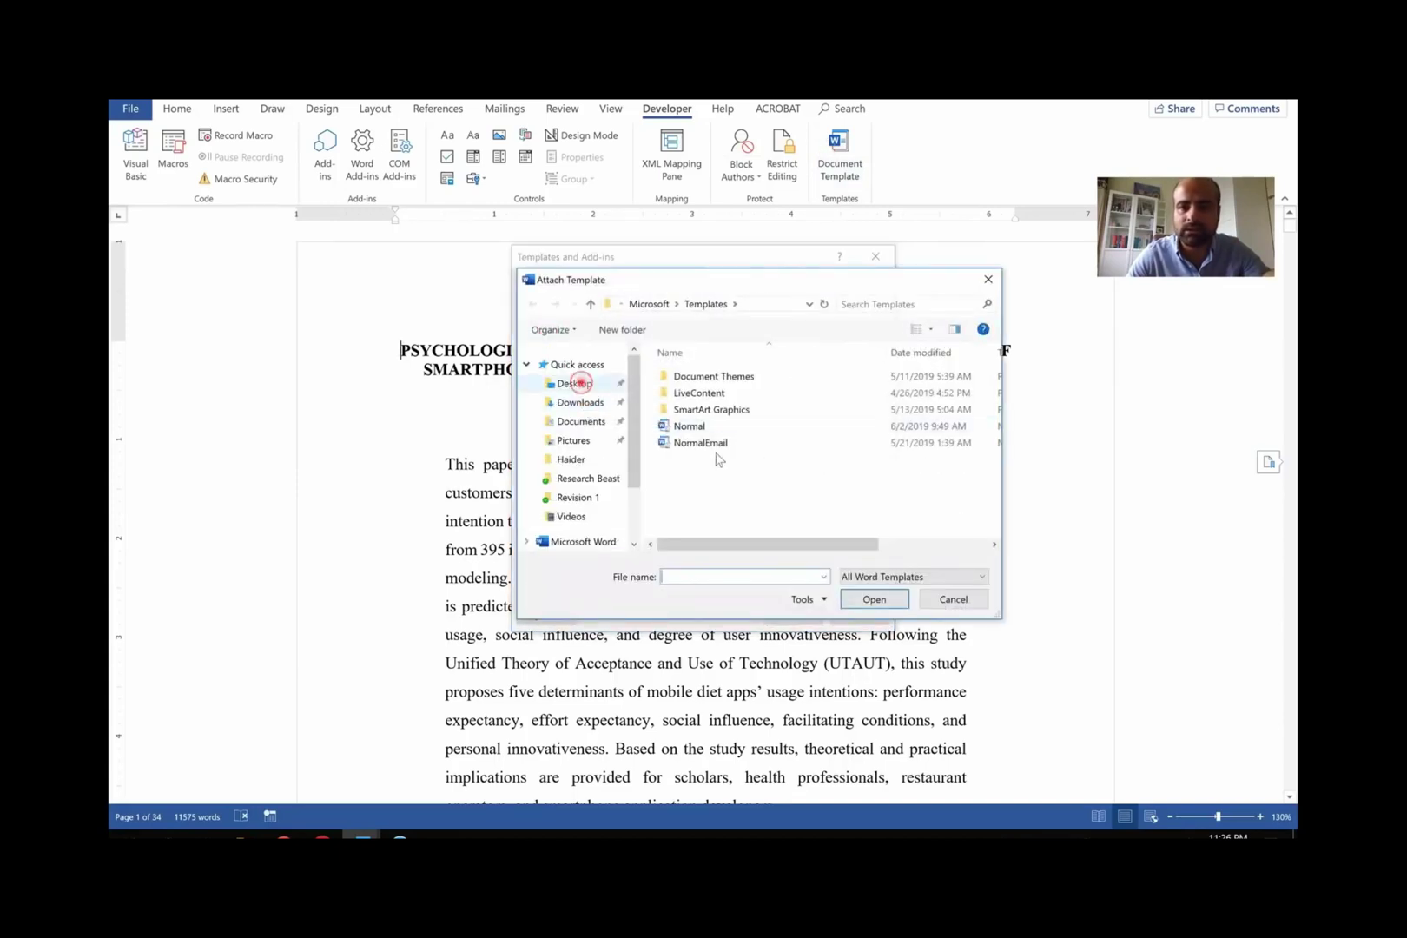
double_click(972, 482)
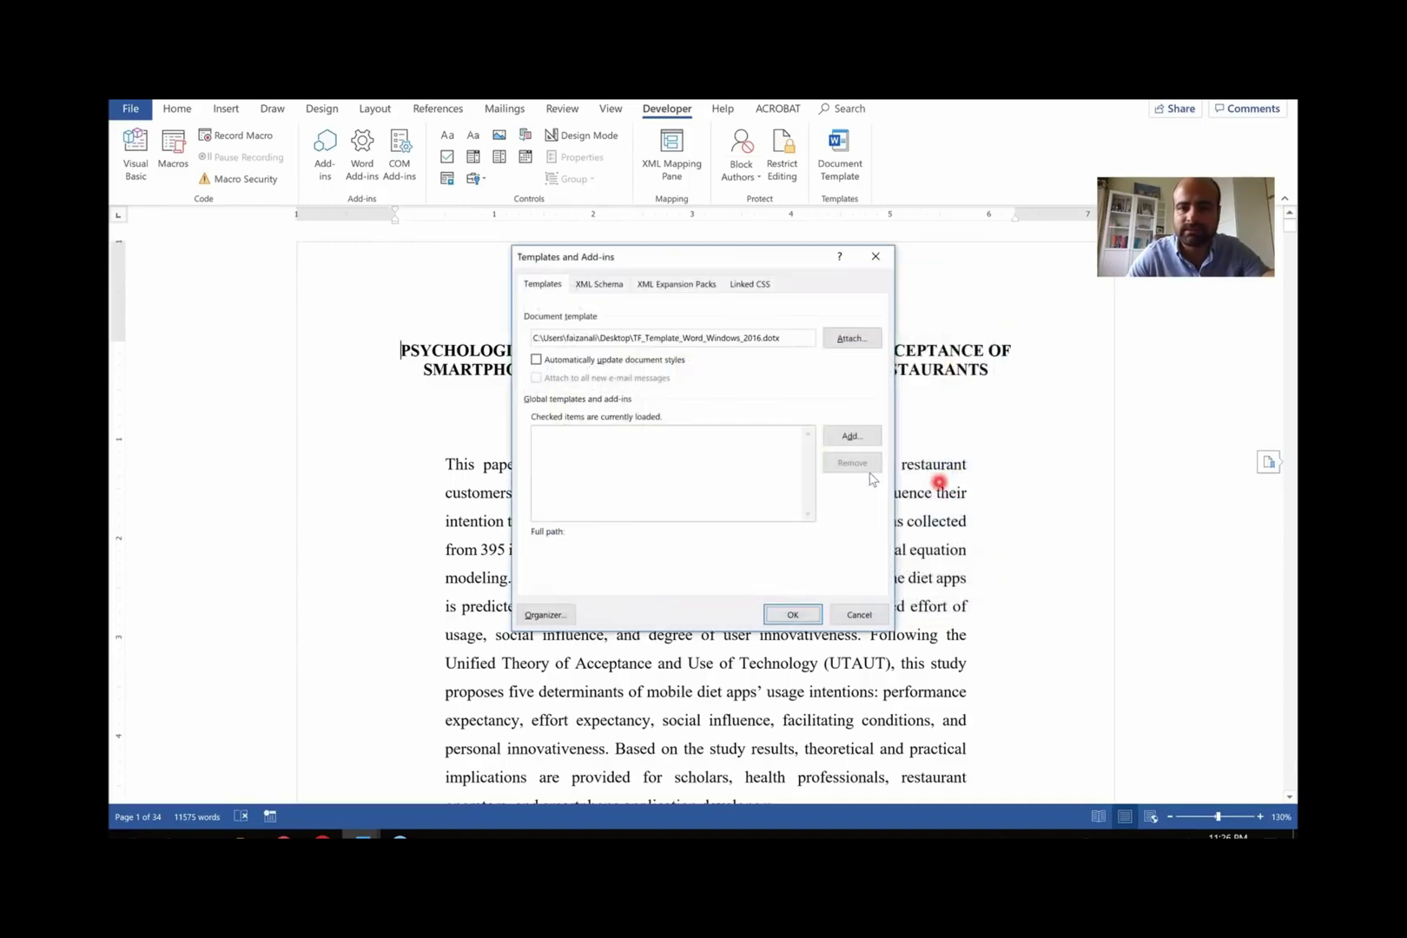
left_click(782, 618)
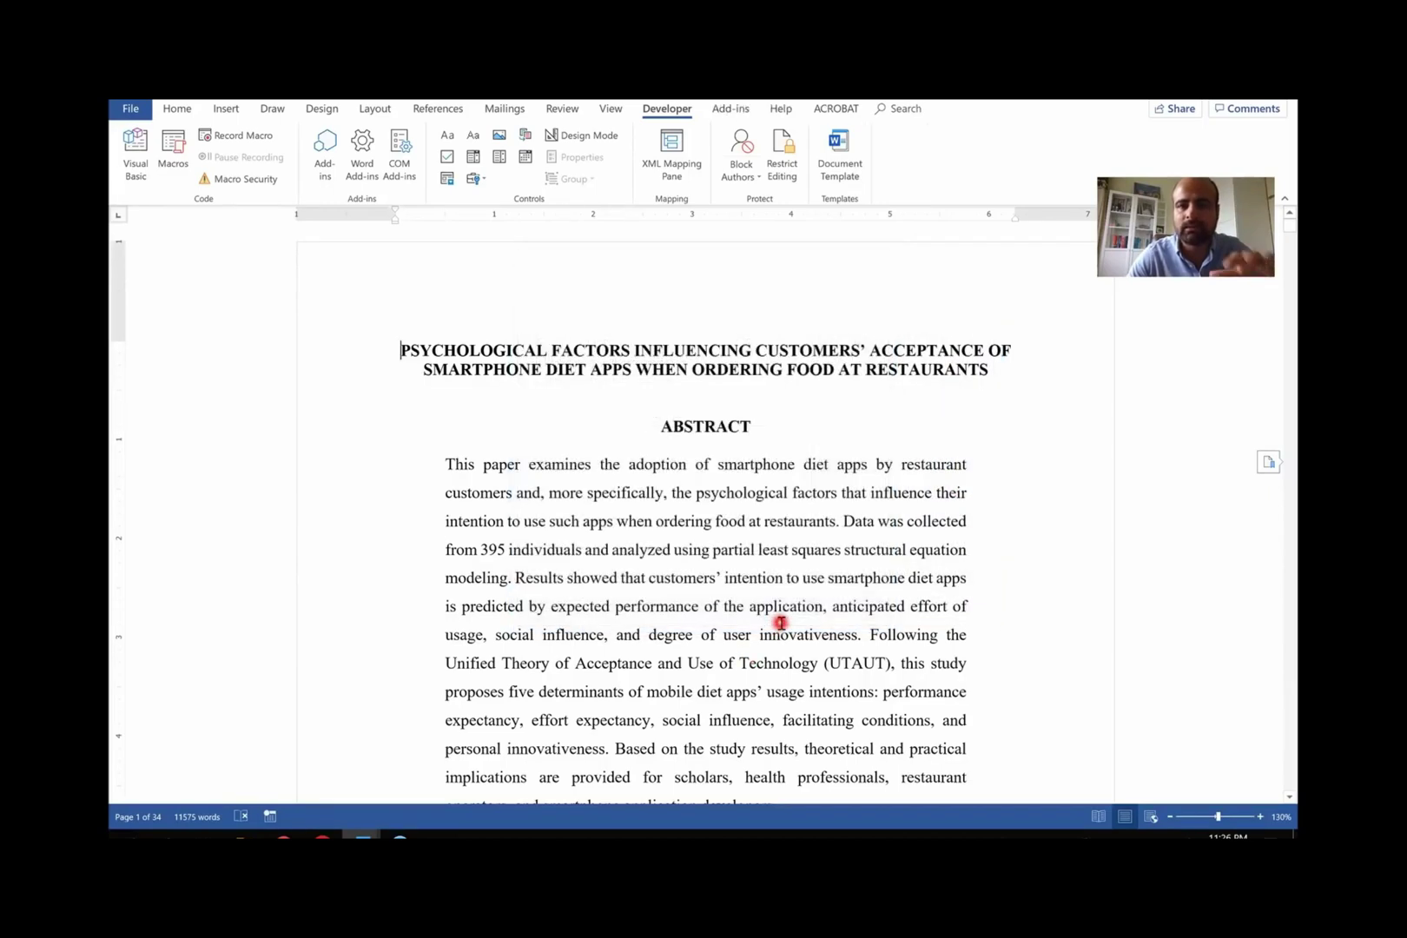
- Show the Taylor & Francis Custom Toolbars on the Add-ins ribbon
left_click(763, 340)
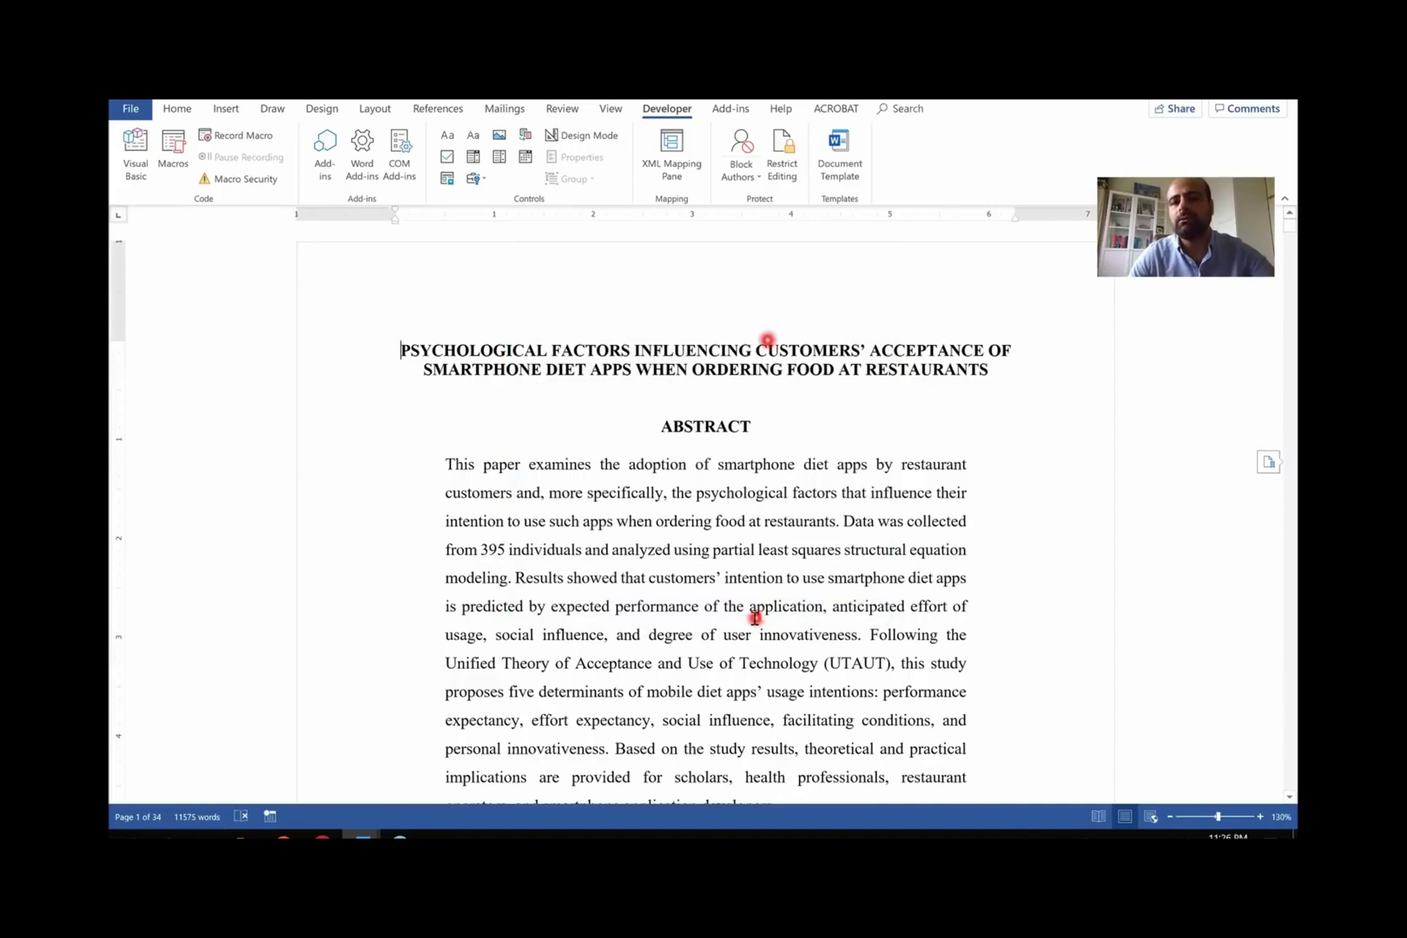
left_click(657, 113)
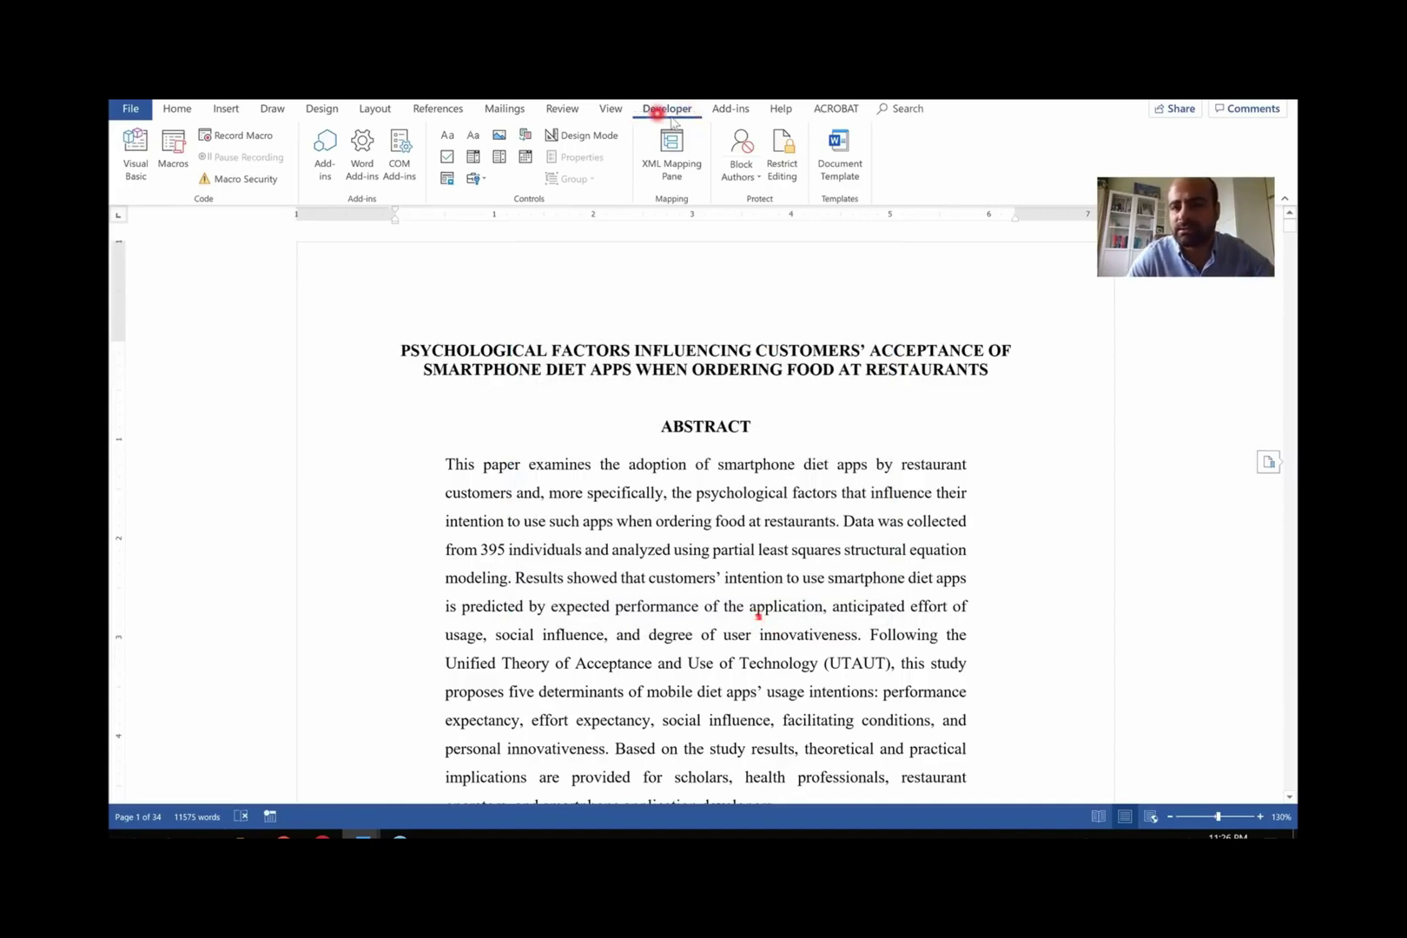
left_click(732, 112)
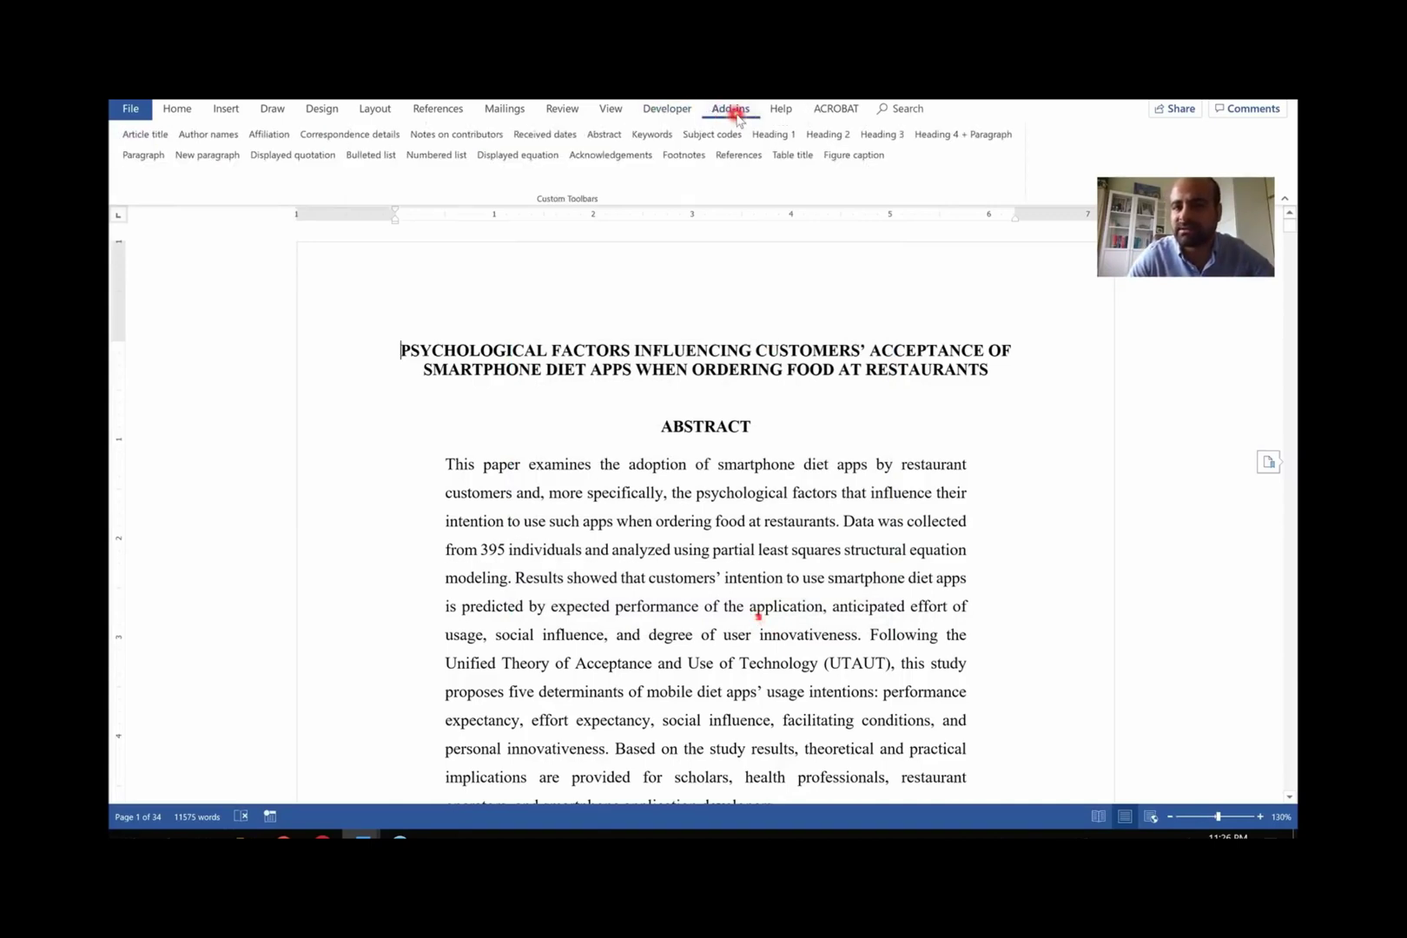
- Select the manuscript's whole two-line title
left_click(532, 358)
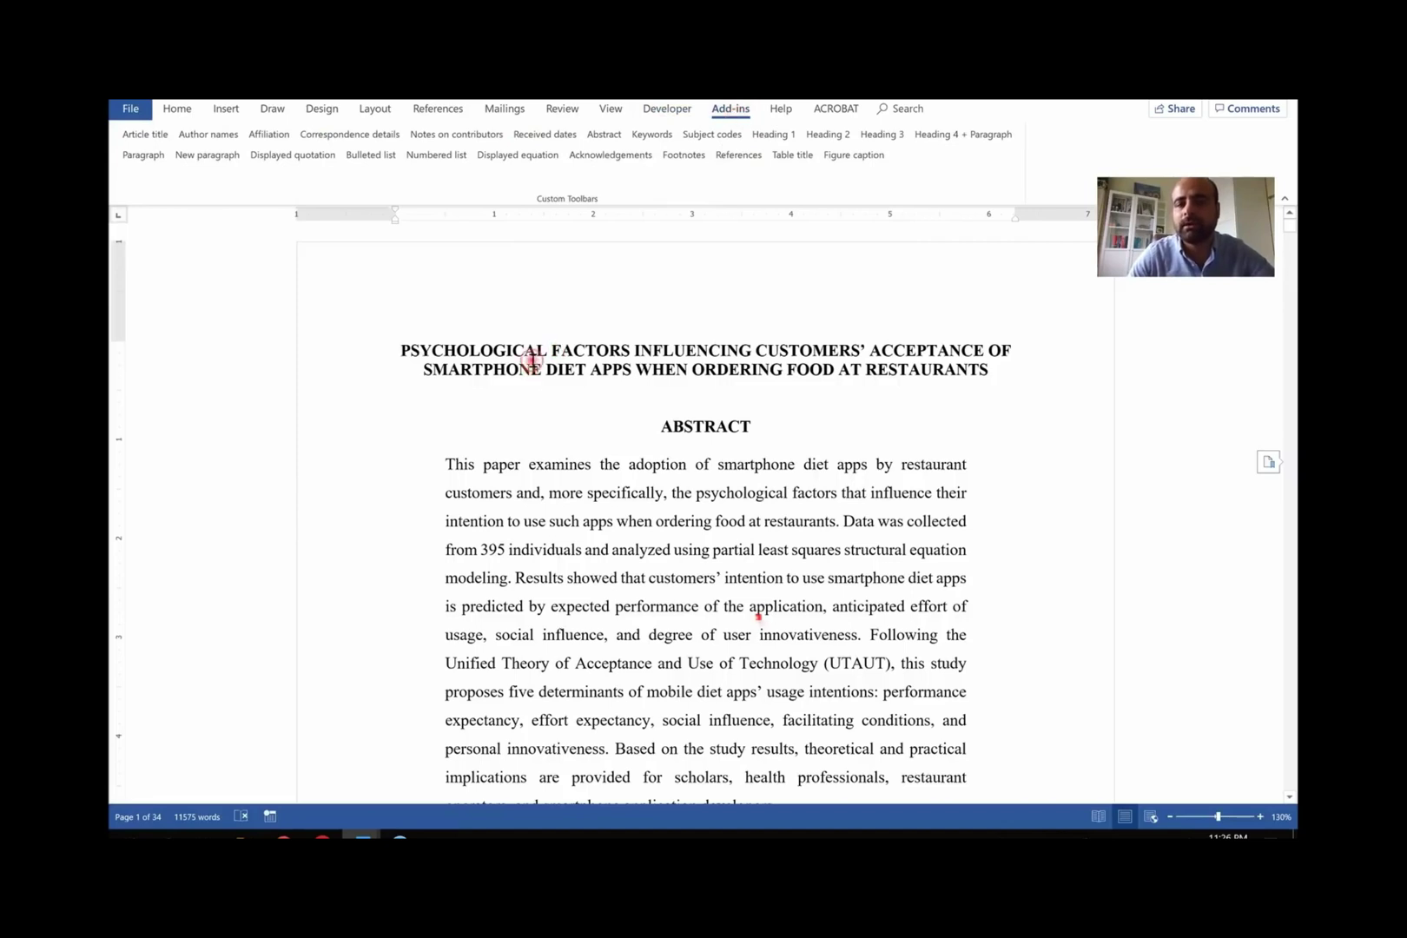
double_click(532, 365)
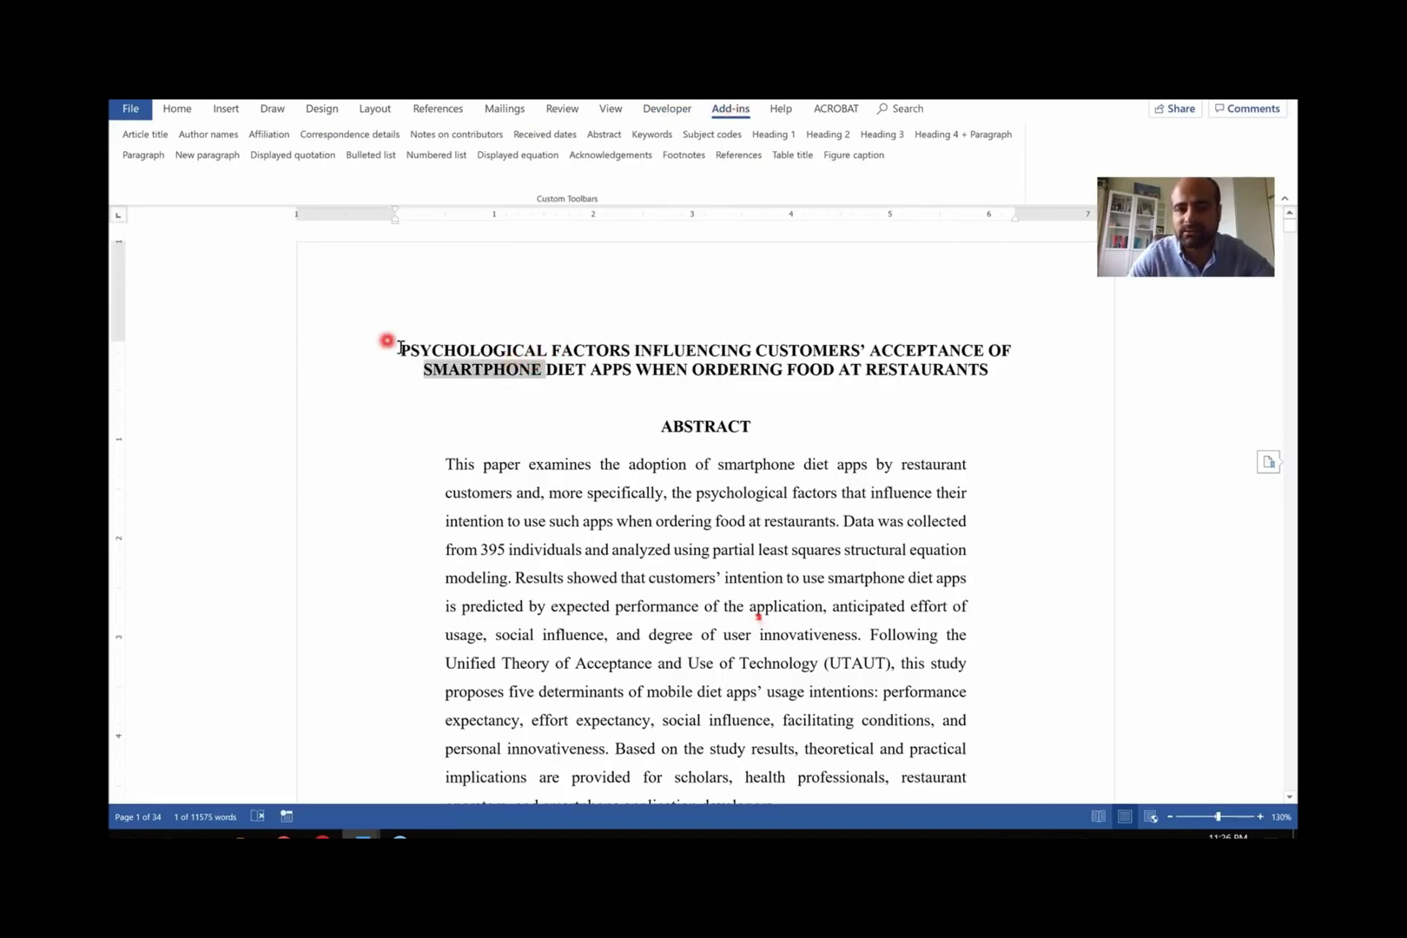
left_click_drag(399, 347, 1051, 378)
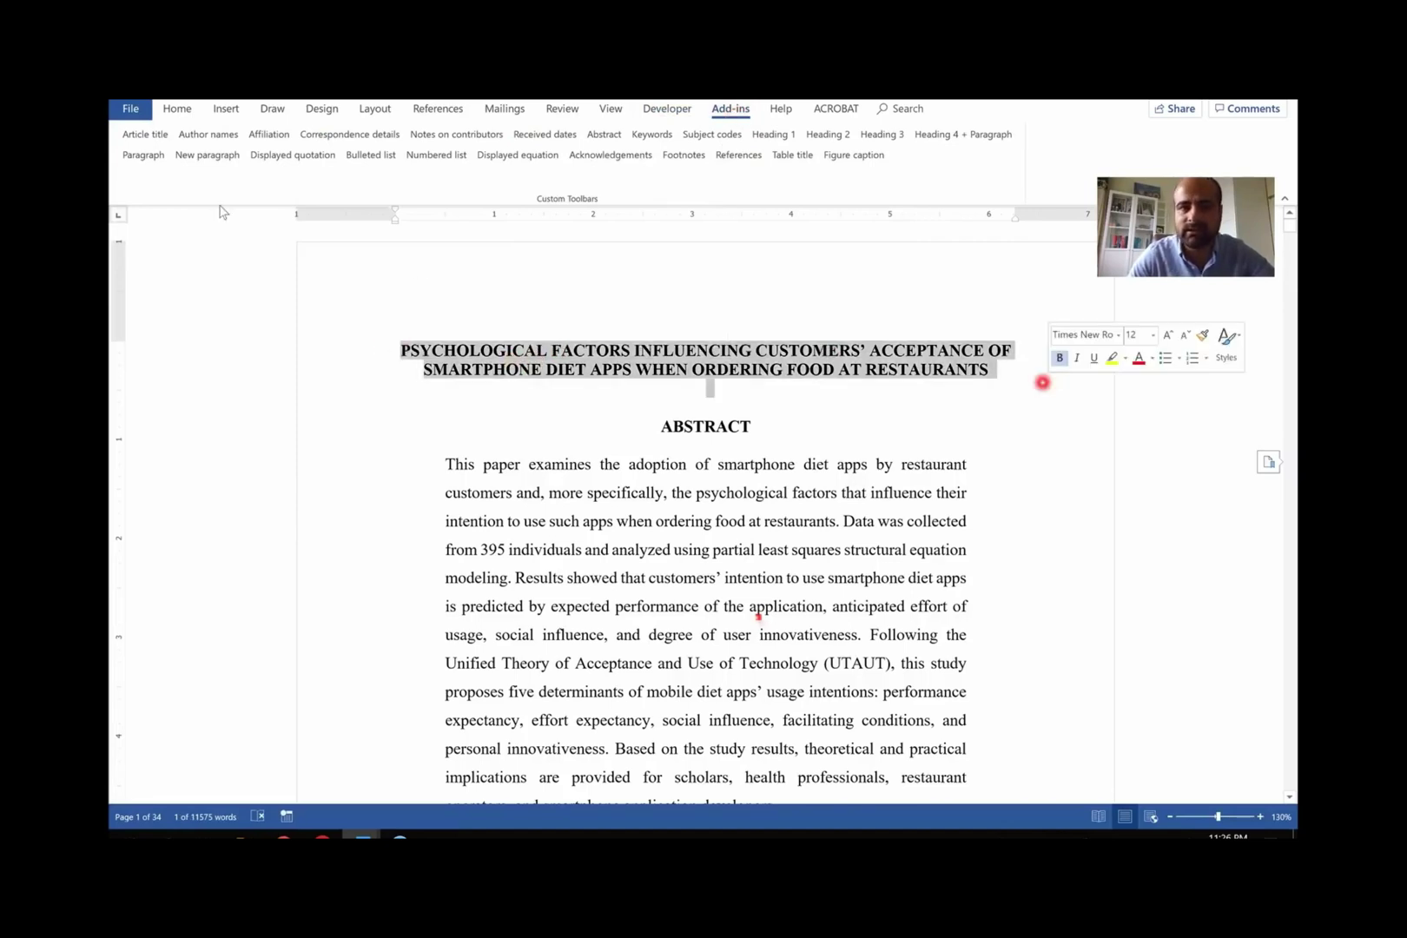
- Apply the Article title style to the selected title
left_click(137, 137)
left_click(152, 136)
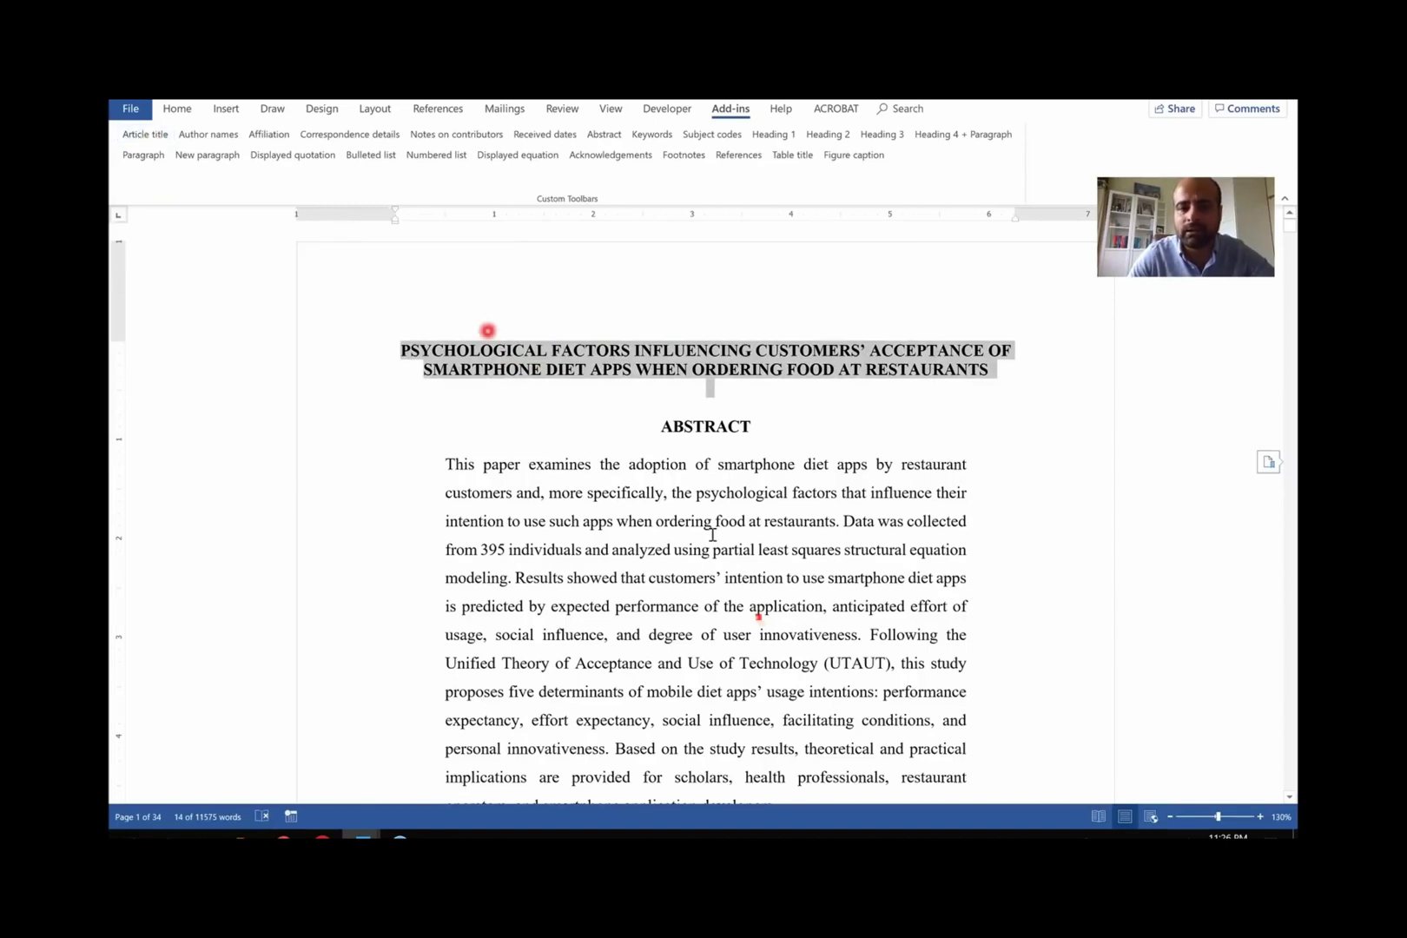
scroll(712, 534, "down", 10)
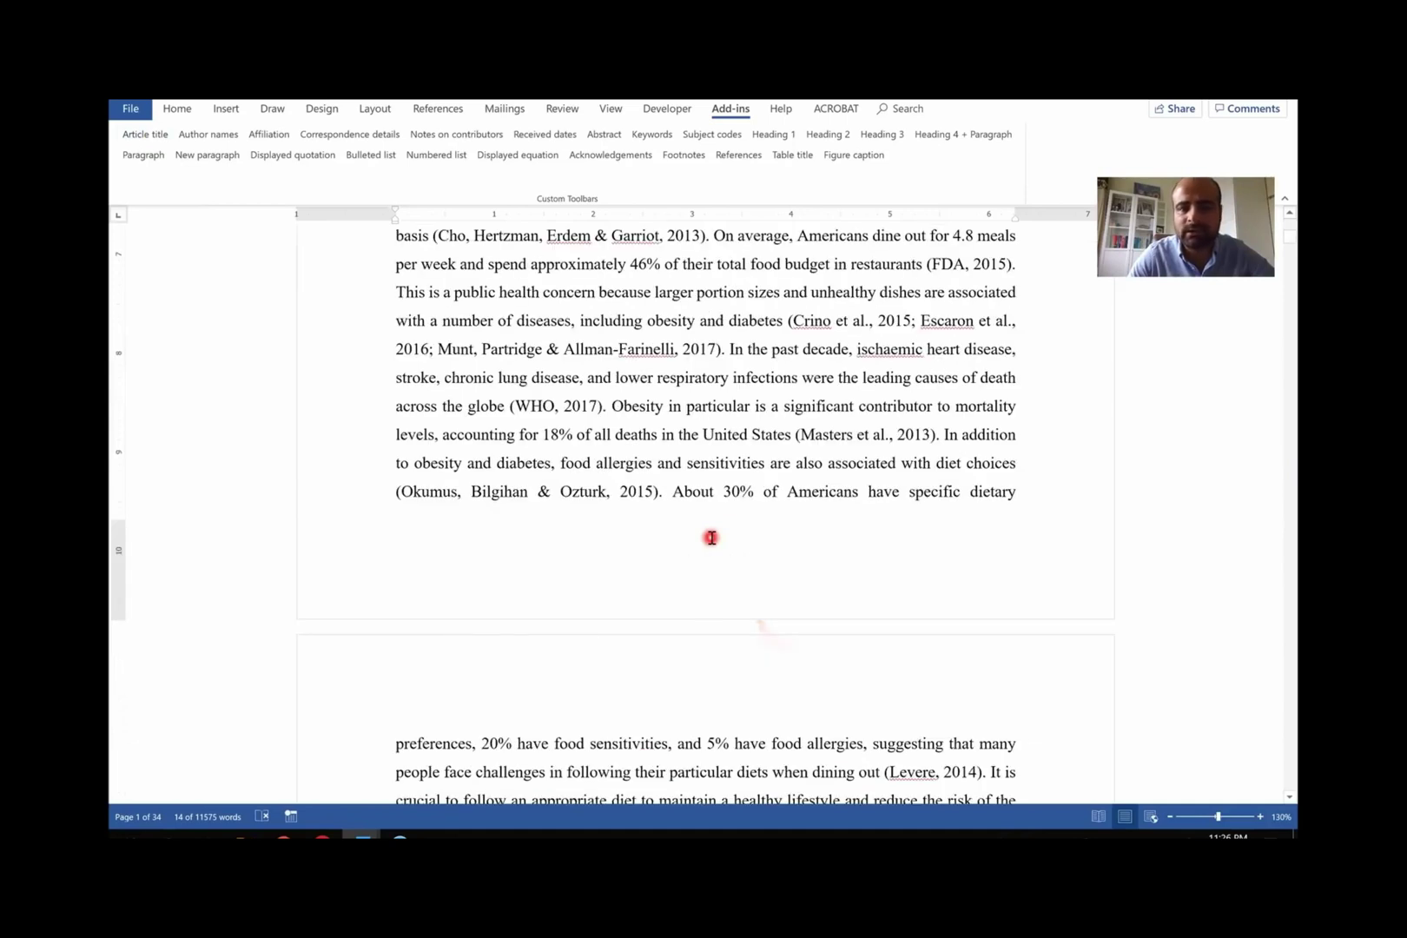
scroll(711, 537, "up", 5)
- Select the entire manuscript and apply Clear All Formatting from the Home tab
key("ctrl+a")
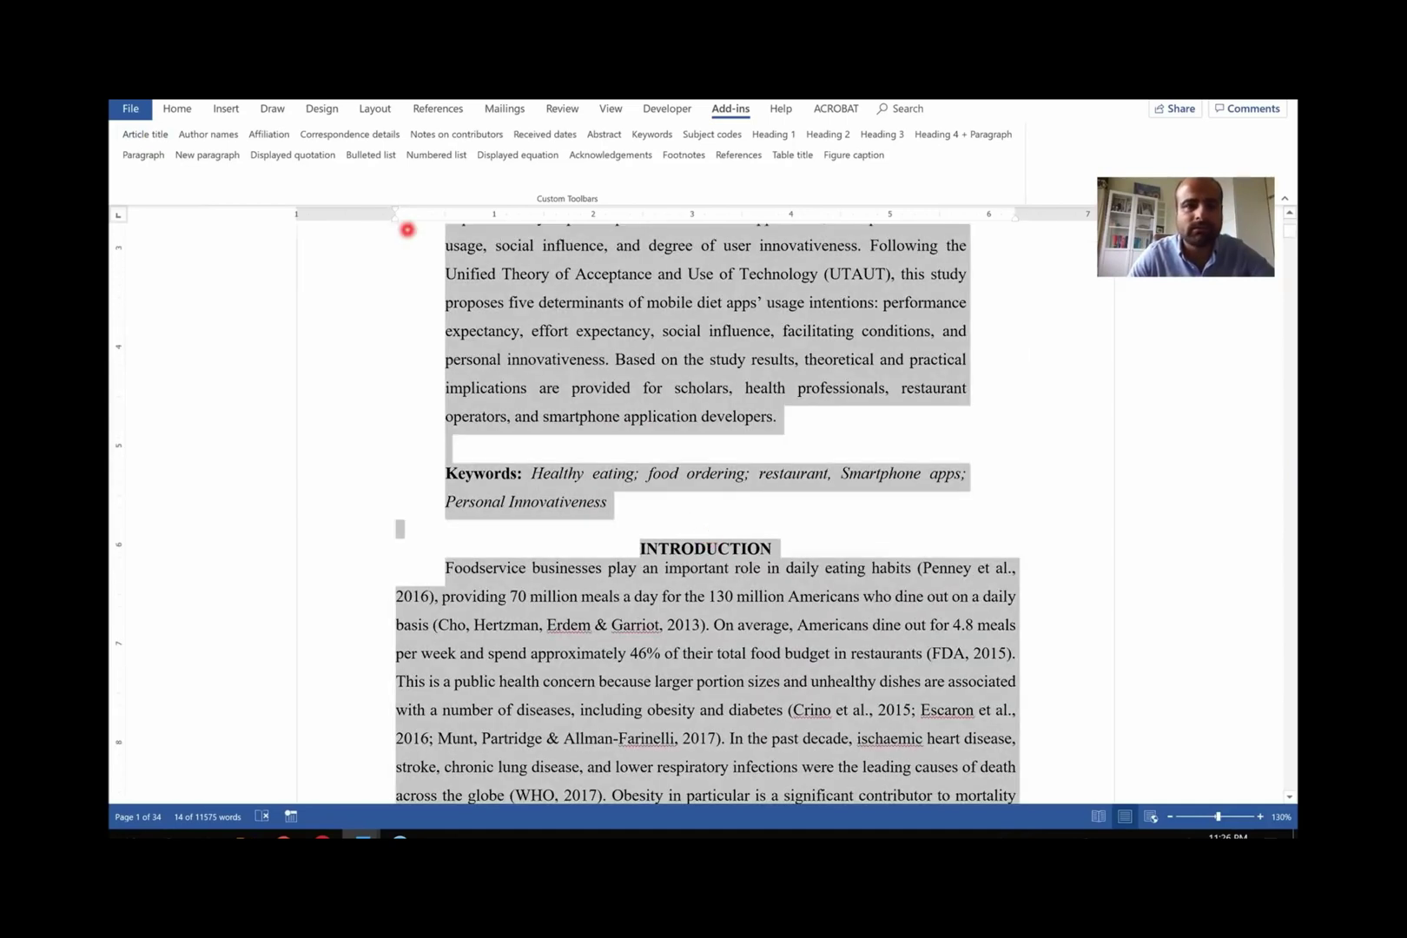
left_click(176, 108)
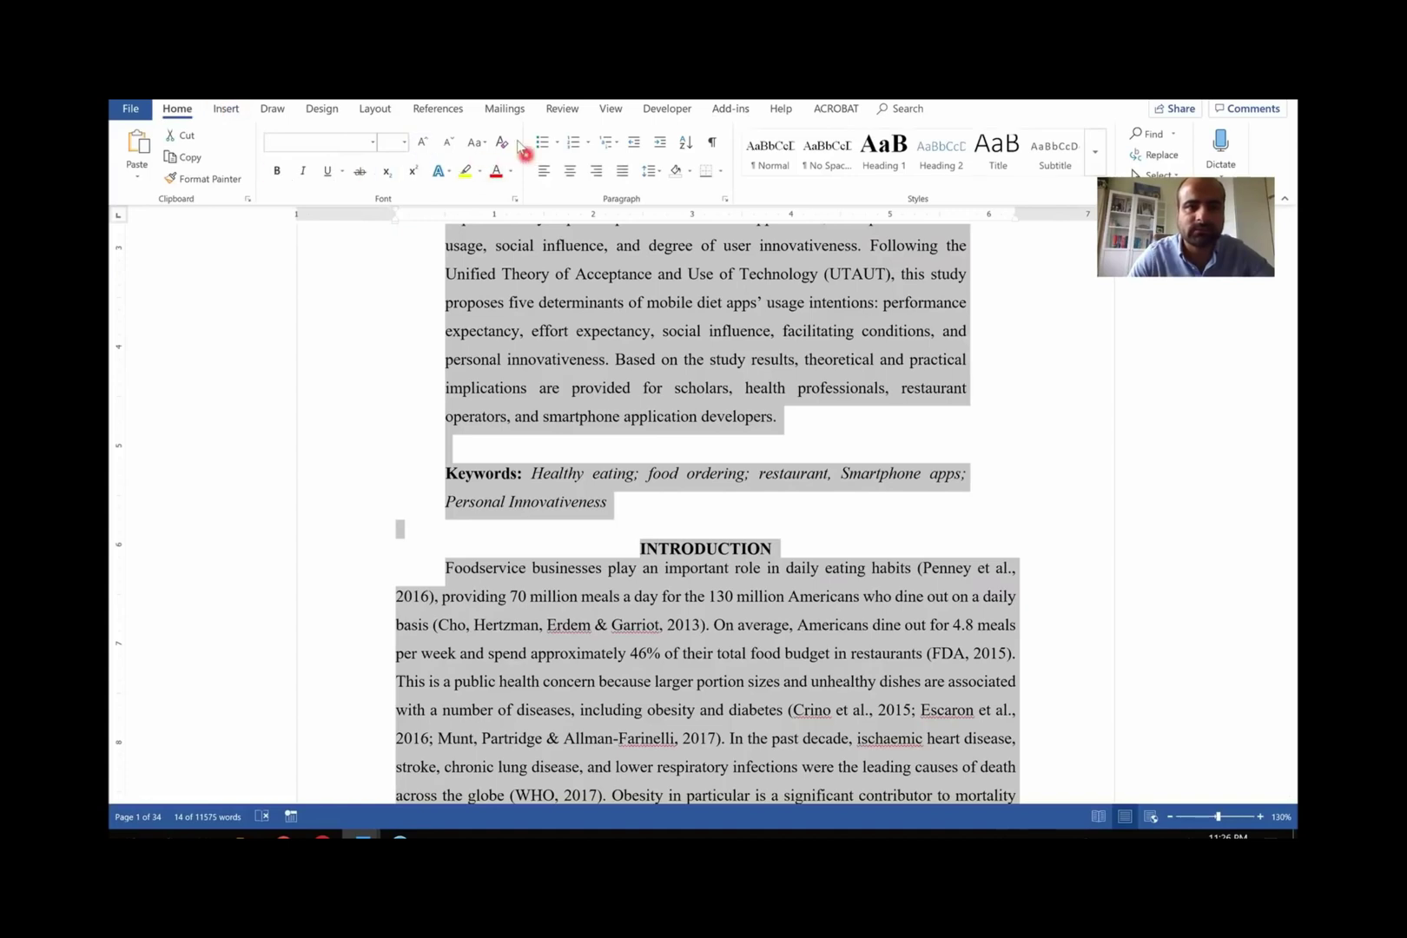
left_click(501, 142)
left_click(625, 366)
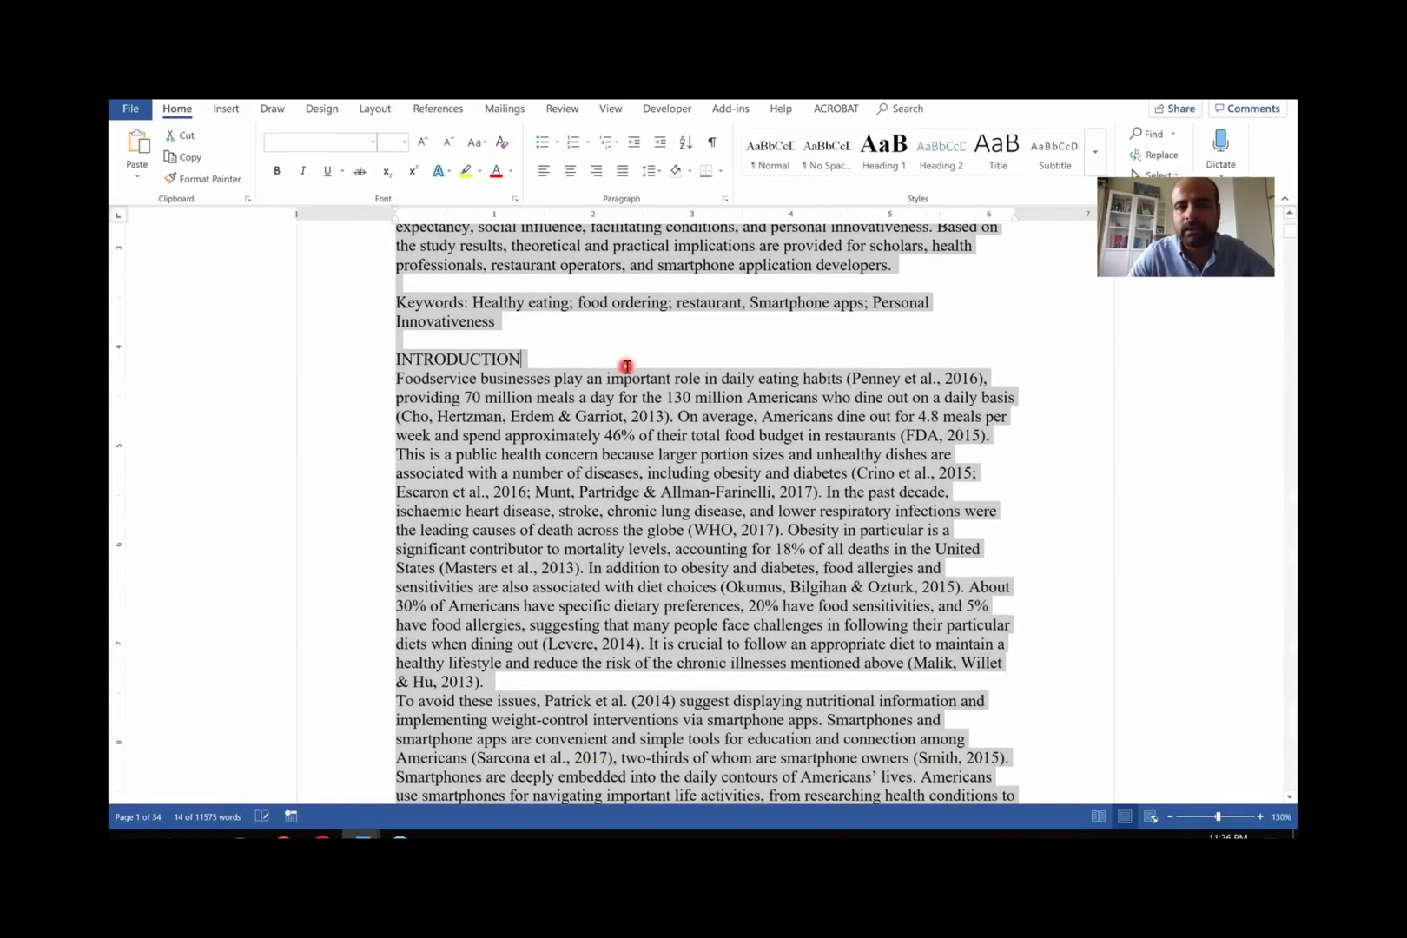
scroll(626, 366, "up", 5)
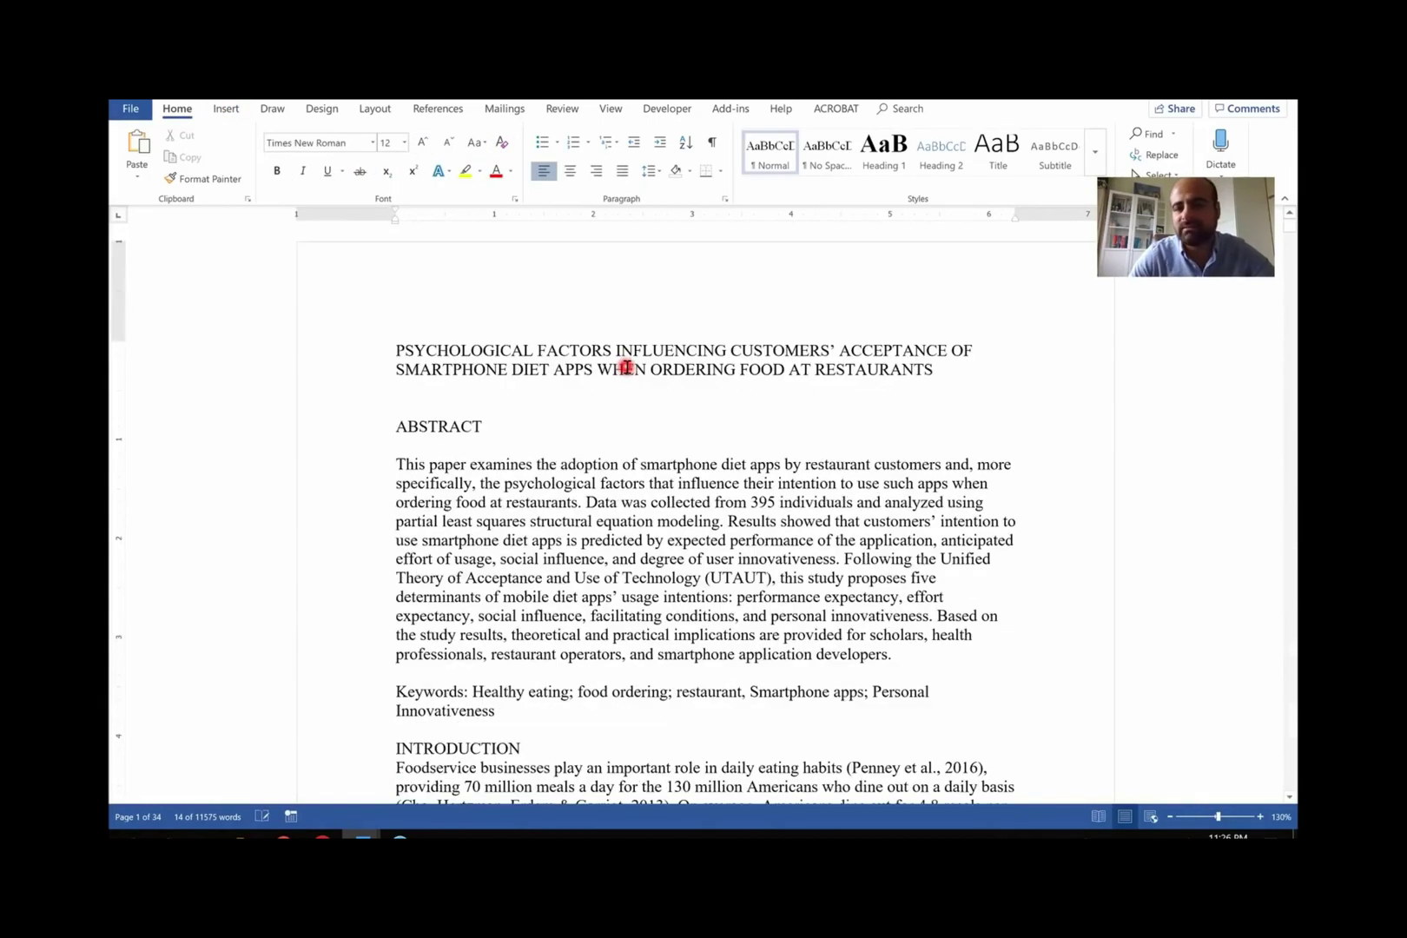
- Restyle the title as Article title and make ABSTRACT a Heading 1
triple_click(430, 355)
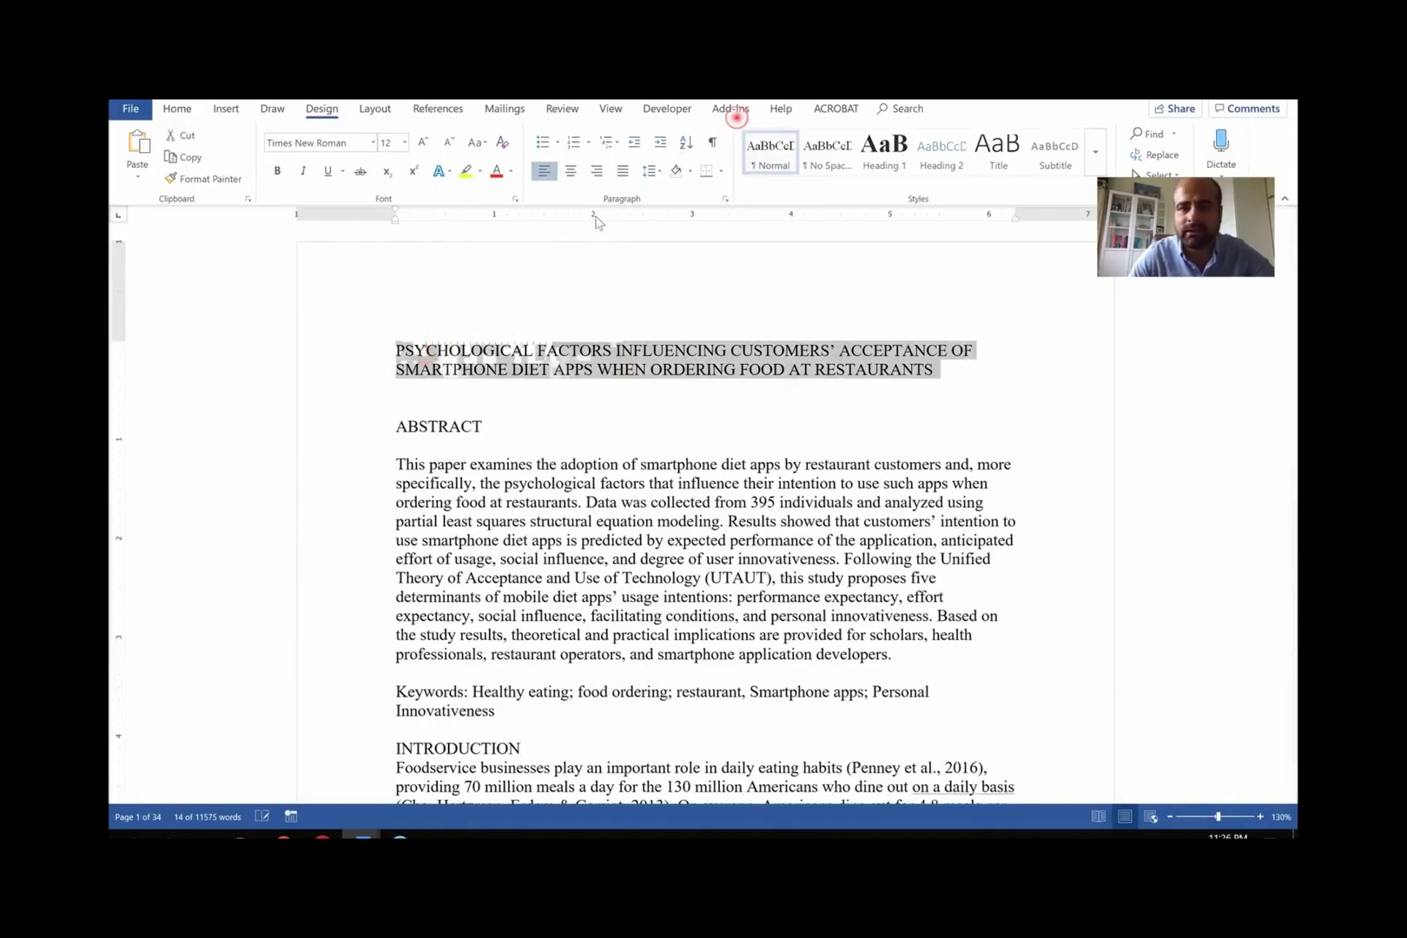
left_click(732, 111)
left_click(150, 135)
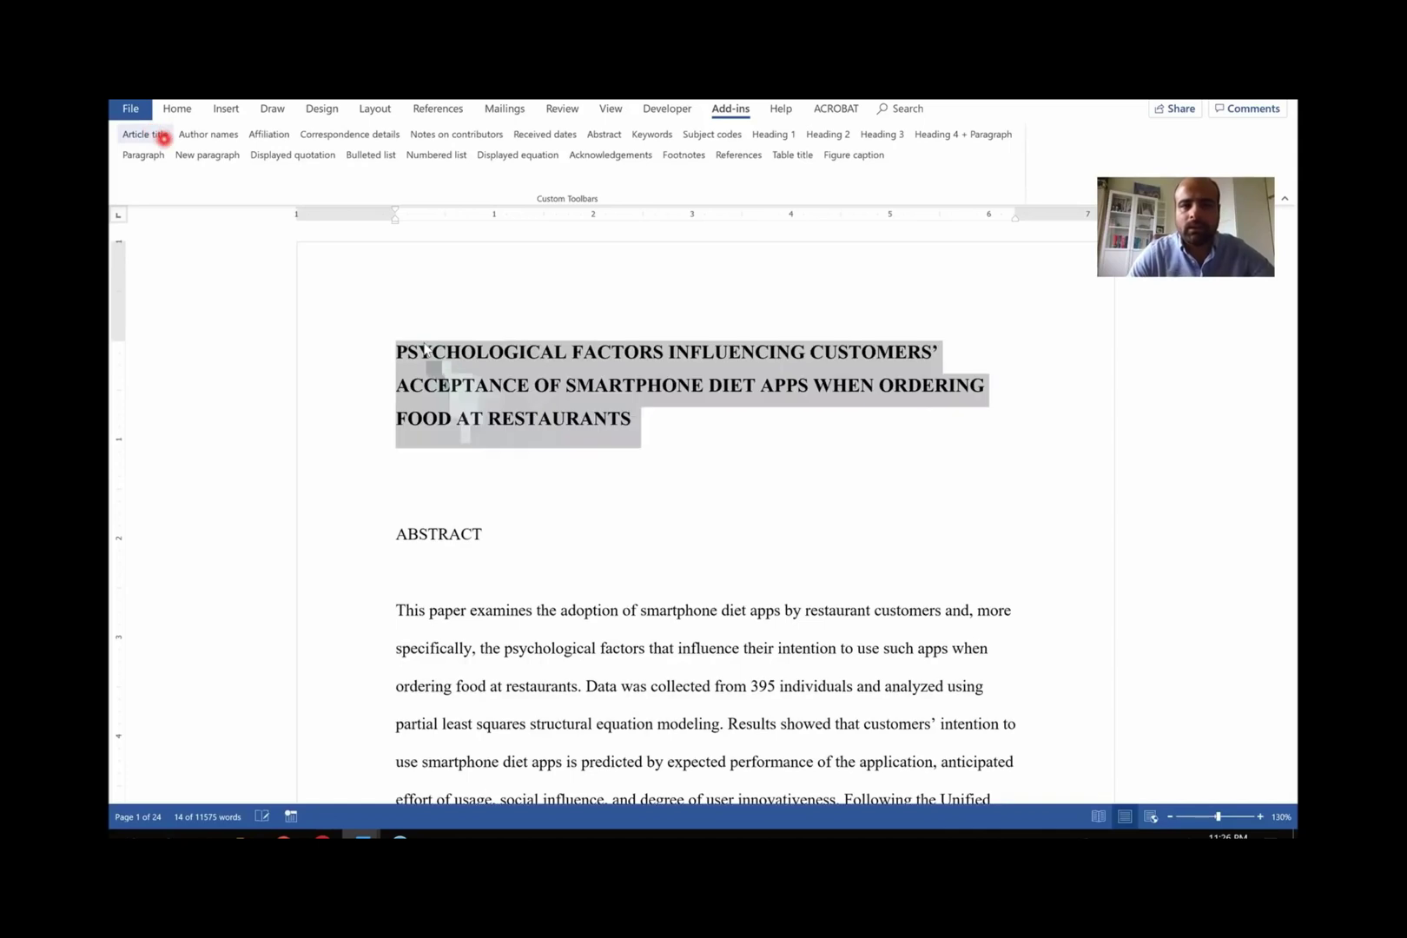
scroll(515, 518, "down", 2)
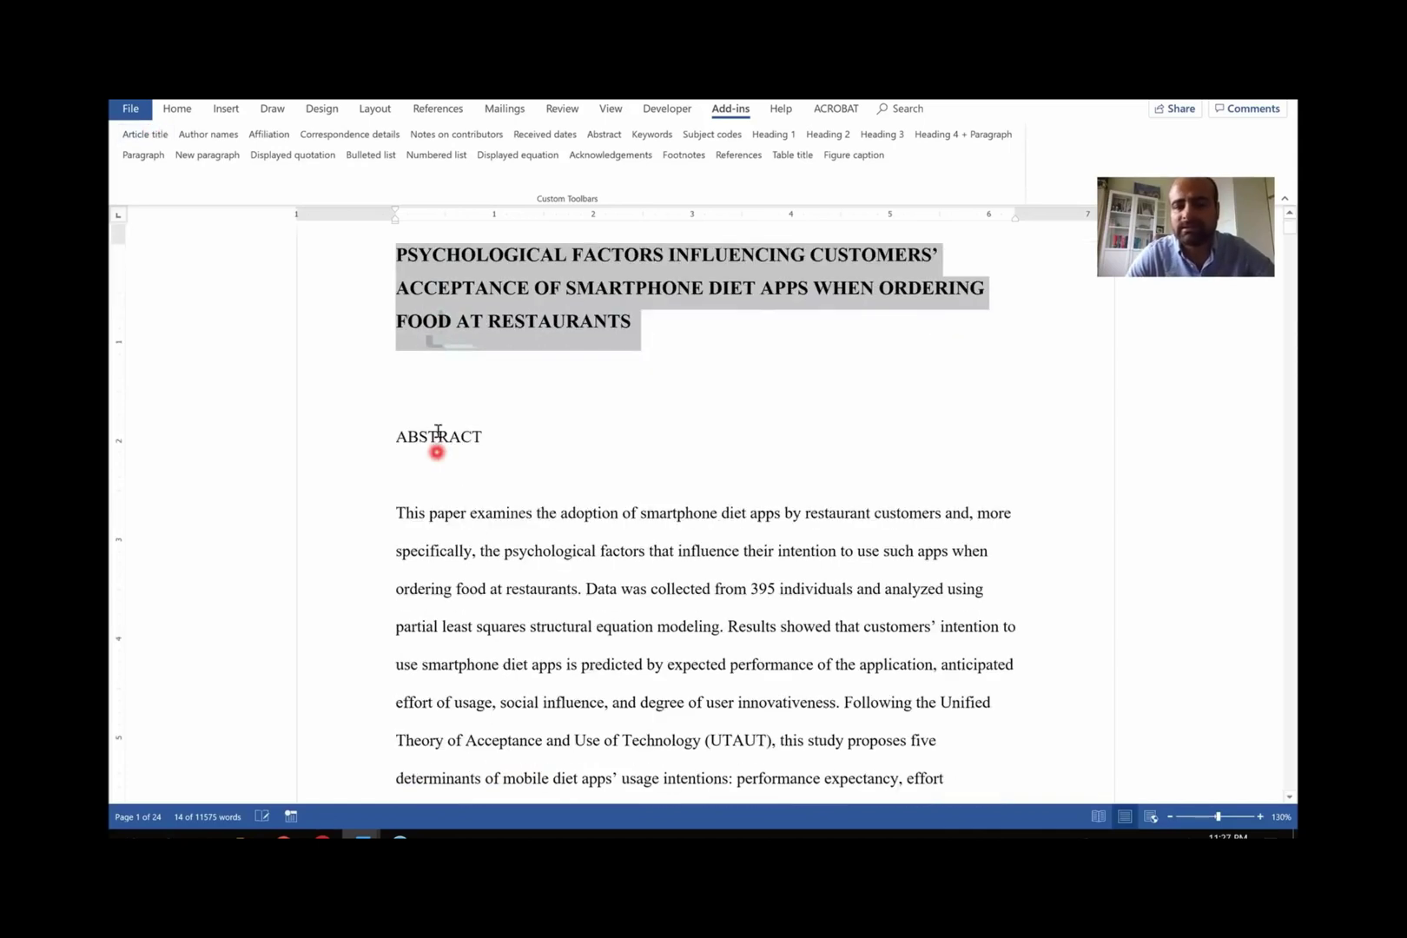
triple_click(438, 439)
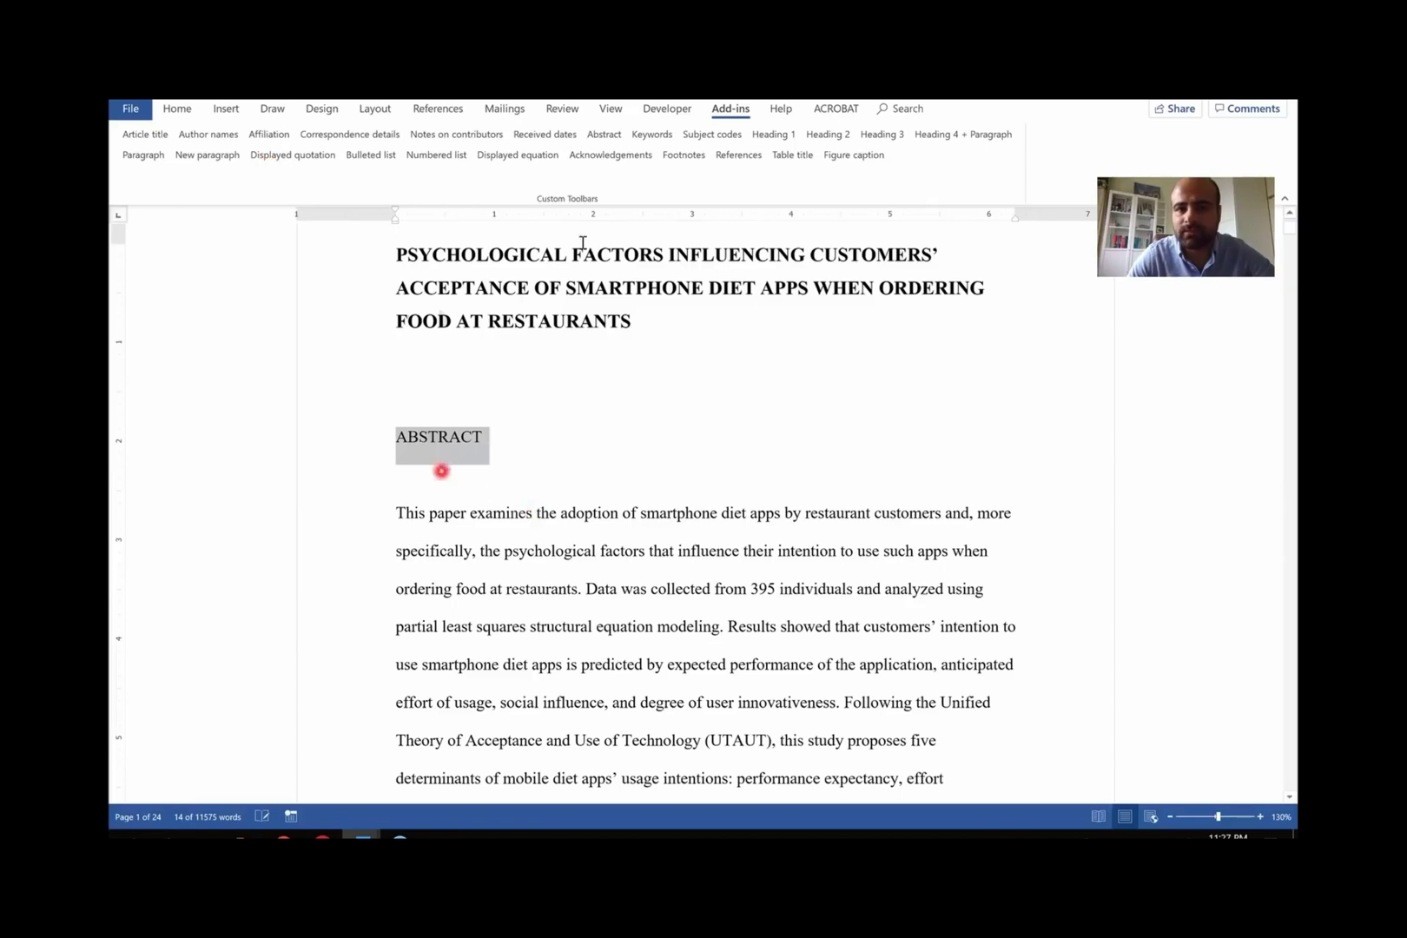
left_click(791, 135)
- Apply the Abstract style to the abstract paragraph
scroll(405, 547, "down", 2)
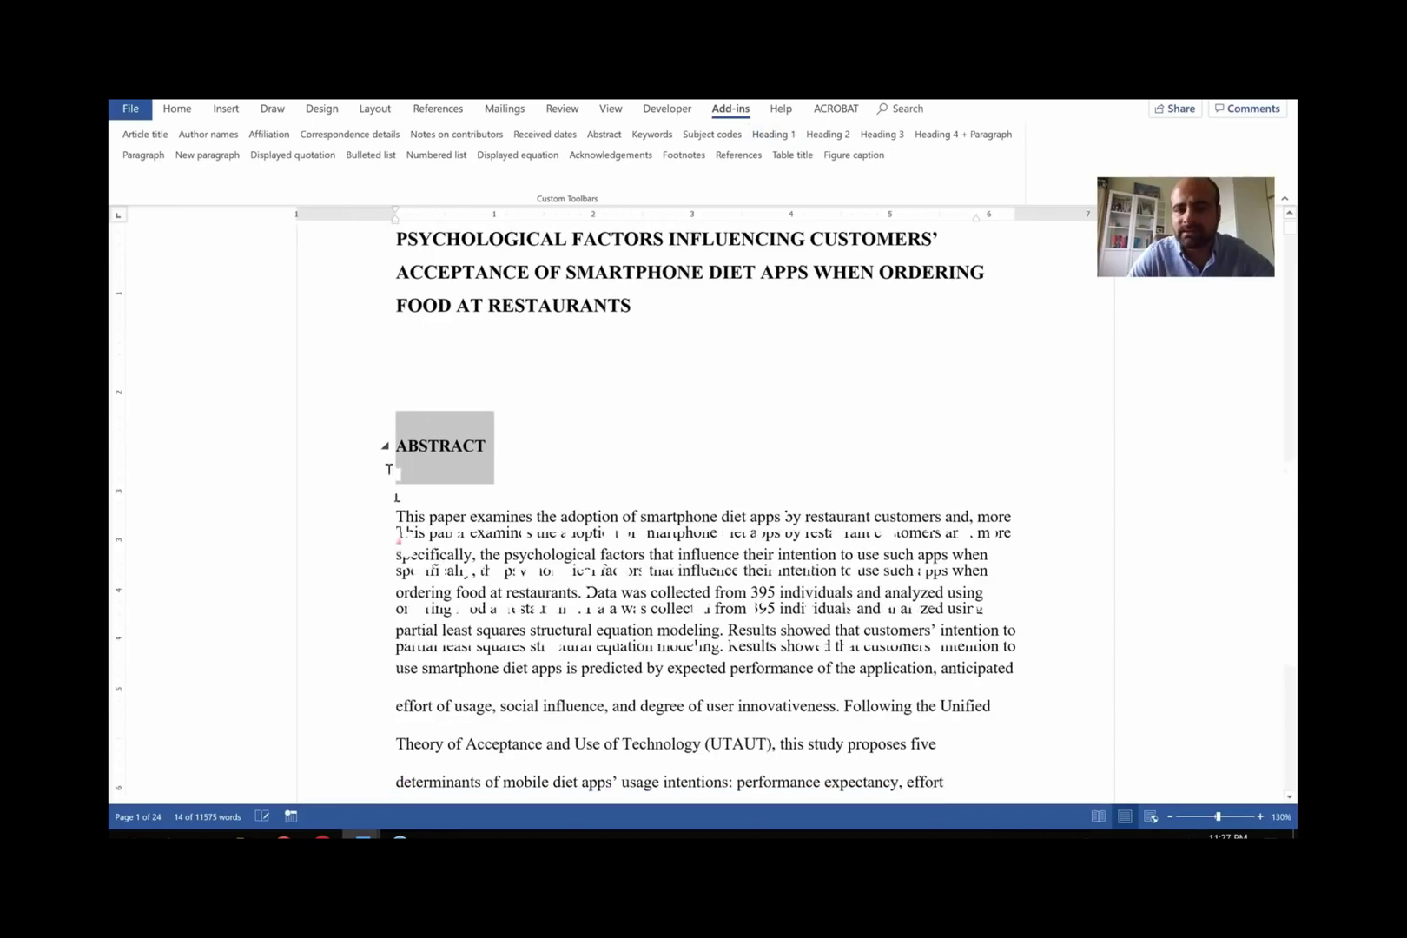
left_click_drag(389, 437, 903, 456)
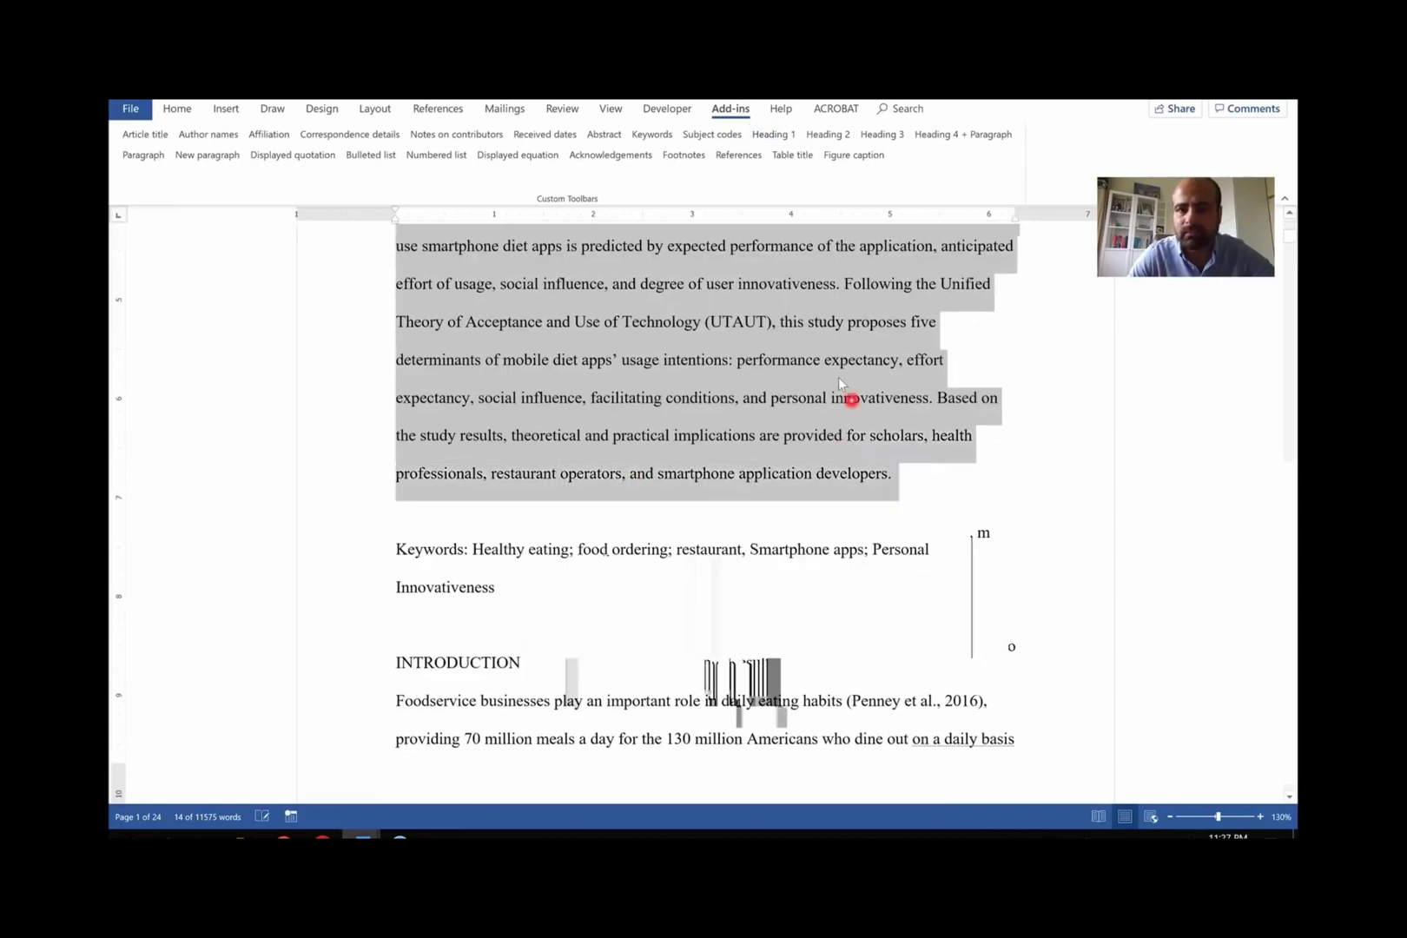
left_click(604, 137)
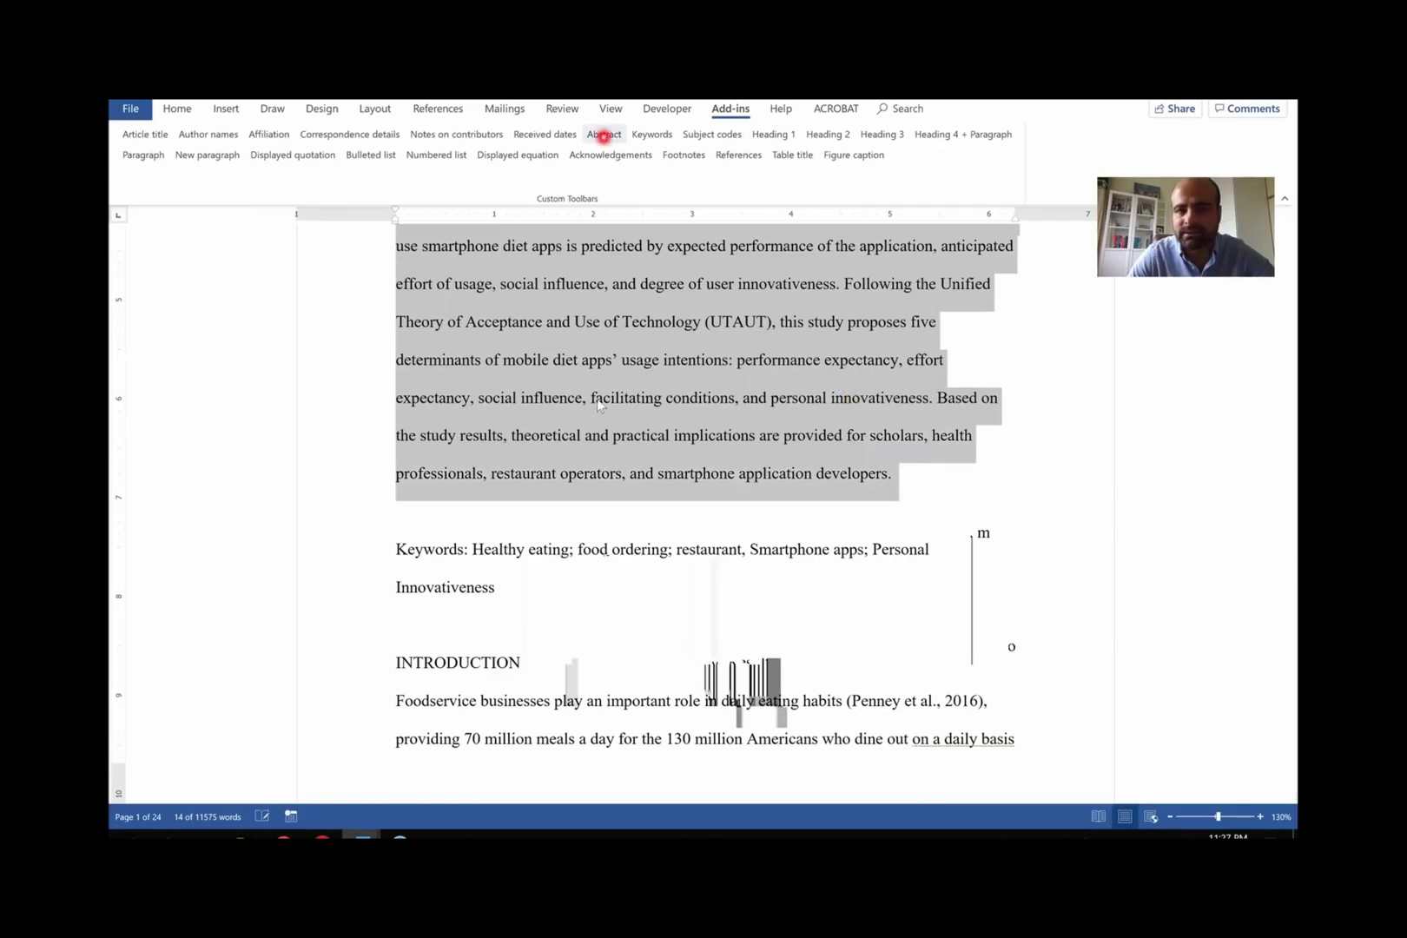
scroll(589, 500, "up", 2)
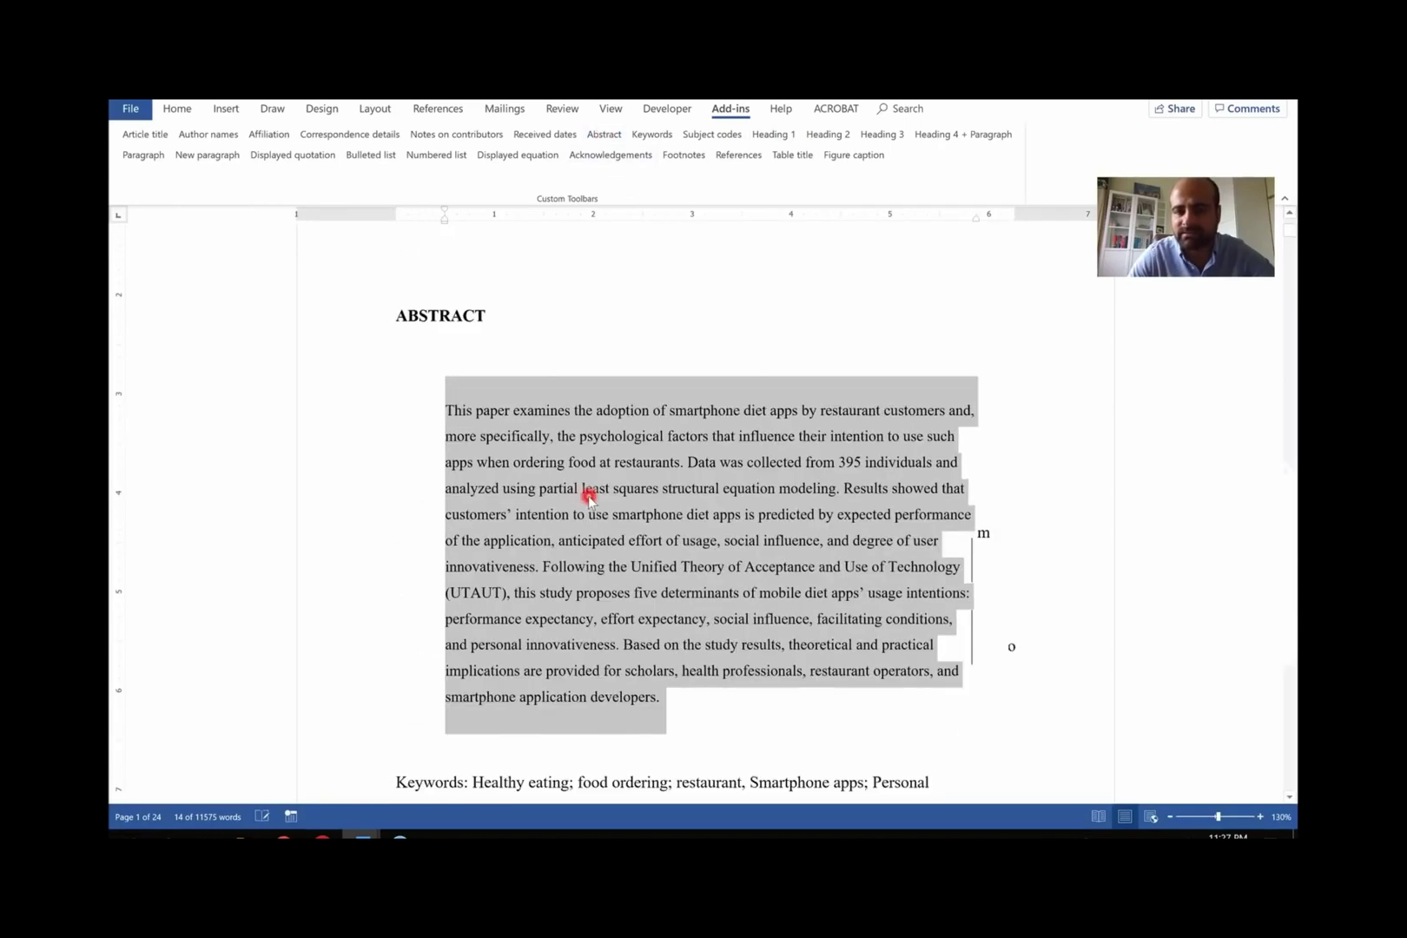
- Apply the Keywords style to the Keywords paragraph and Heading 1 to INTRODUCTION
scroll(440, 587, "down", 4)
left_click_drag(395, 631, 532, 665)
left_click(652, 136)
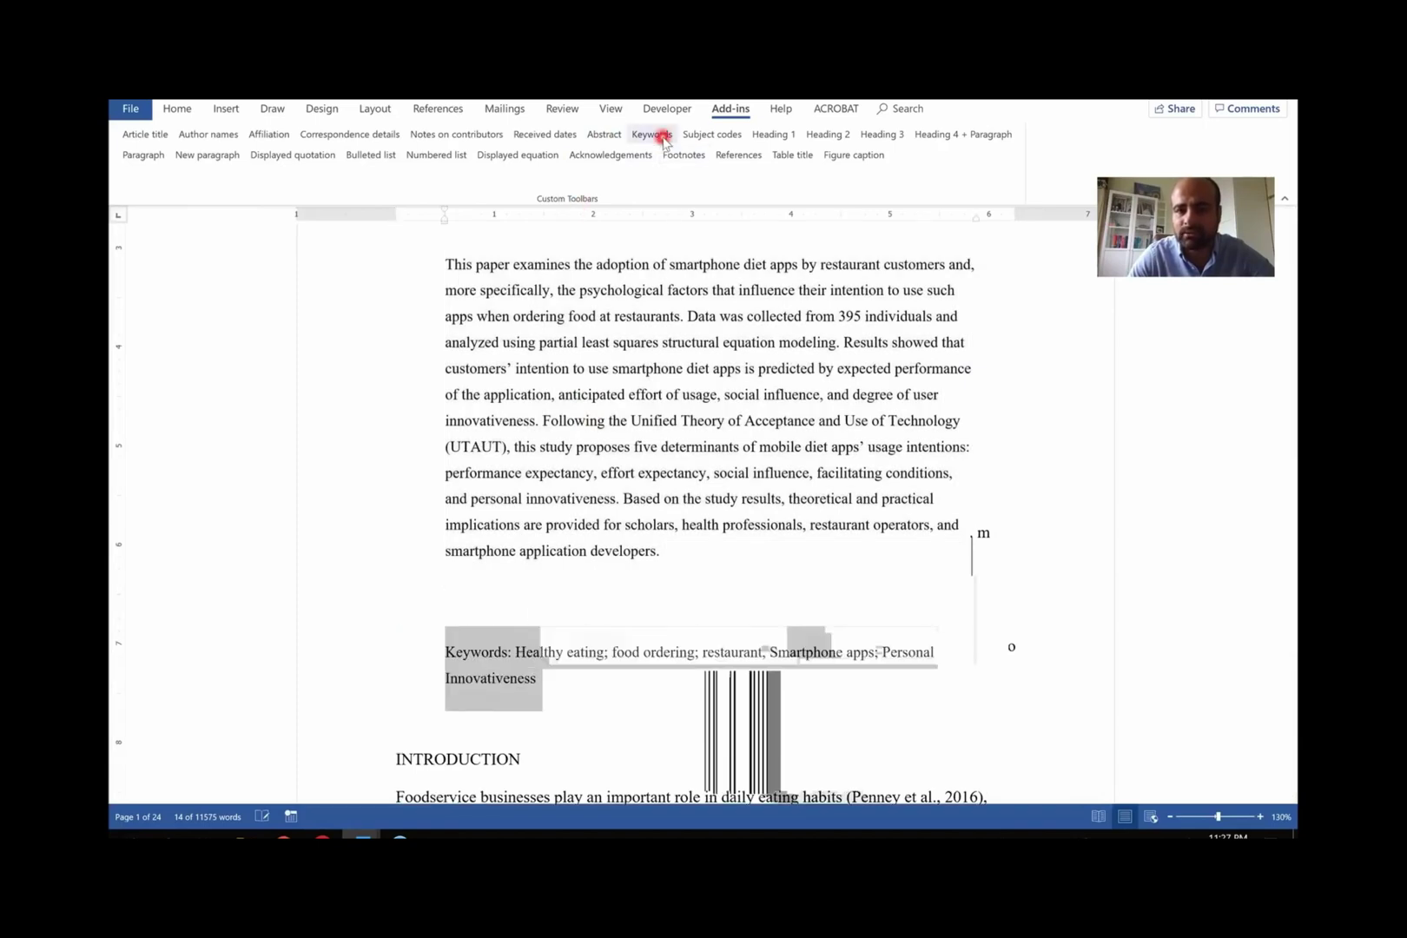
scroll(608, 369, "down", 7)
left_click(482, 517)
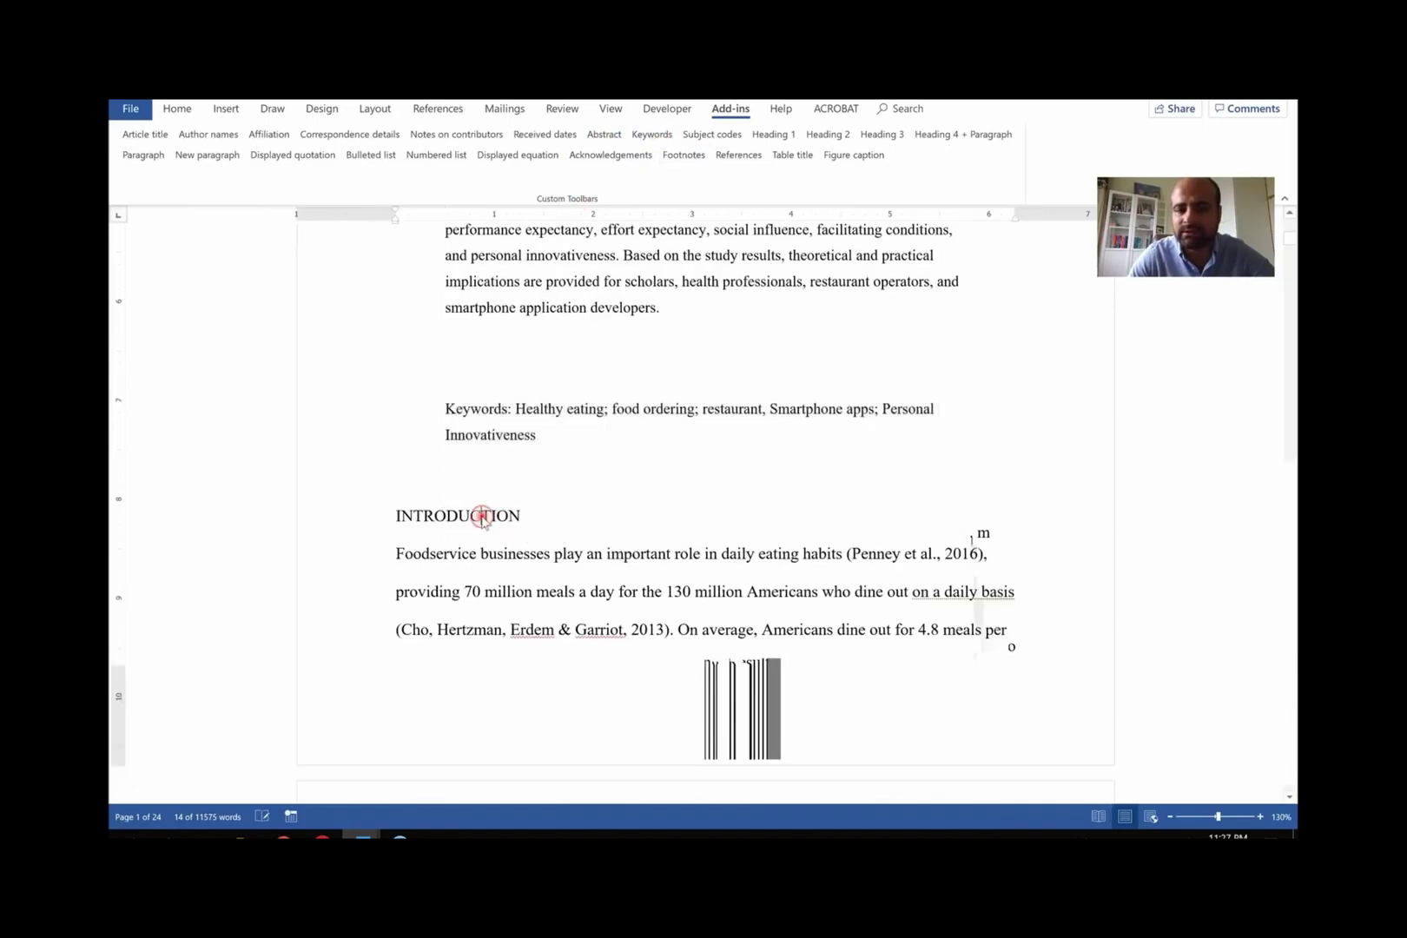
left_click(771, 136)
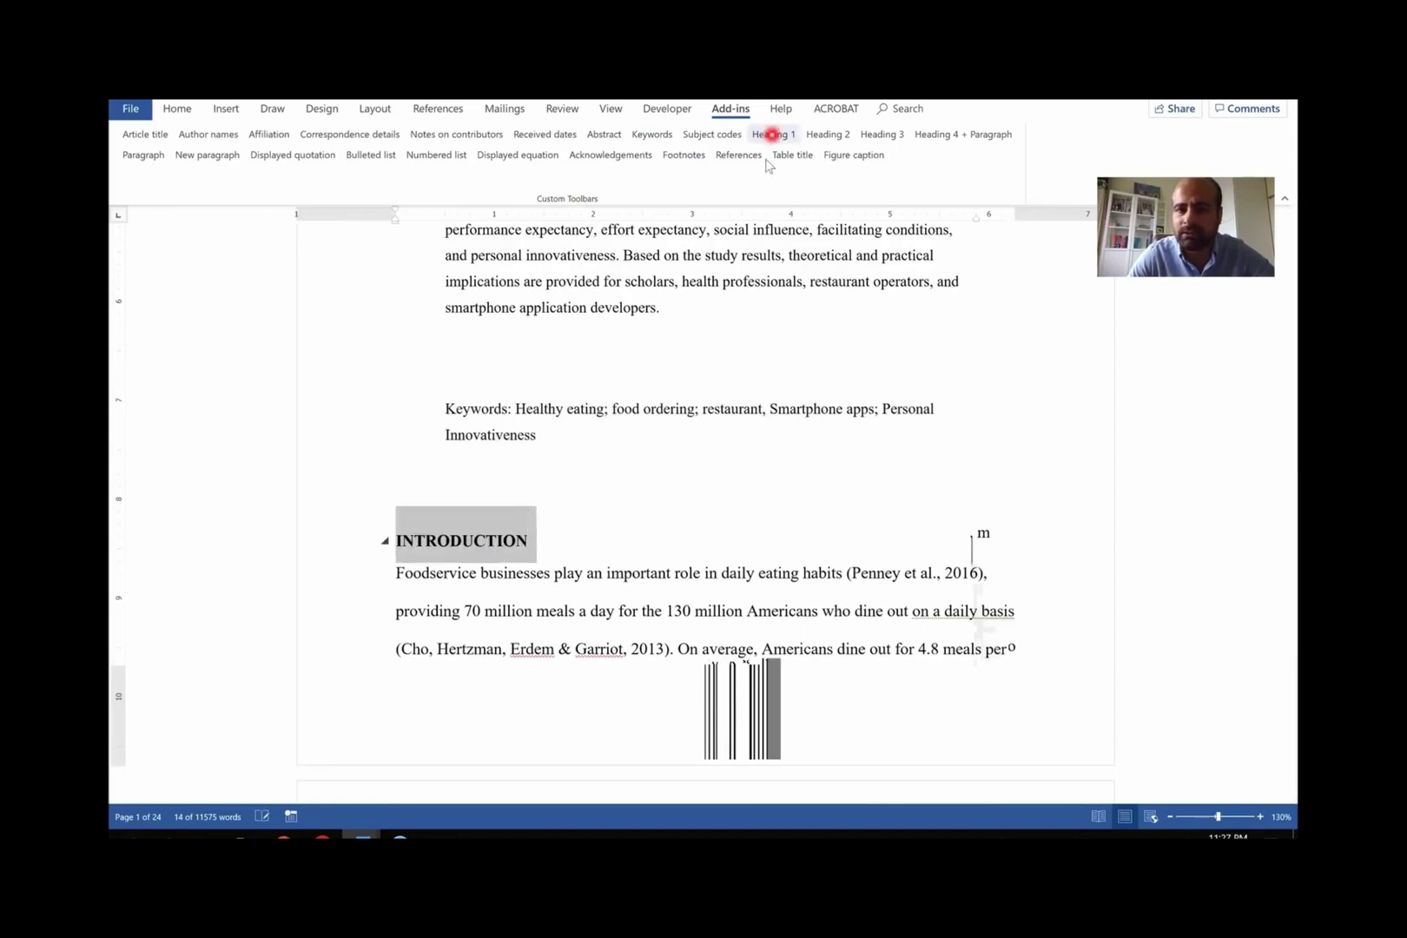
- Select the whole first introduction paragraph
scroll(539, 452, "down", 4)
left_click(556, 465)
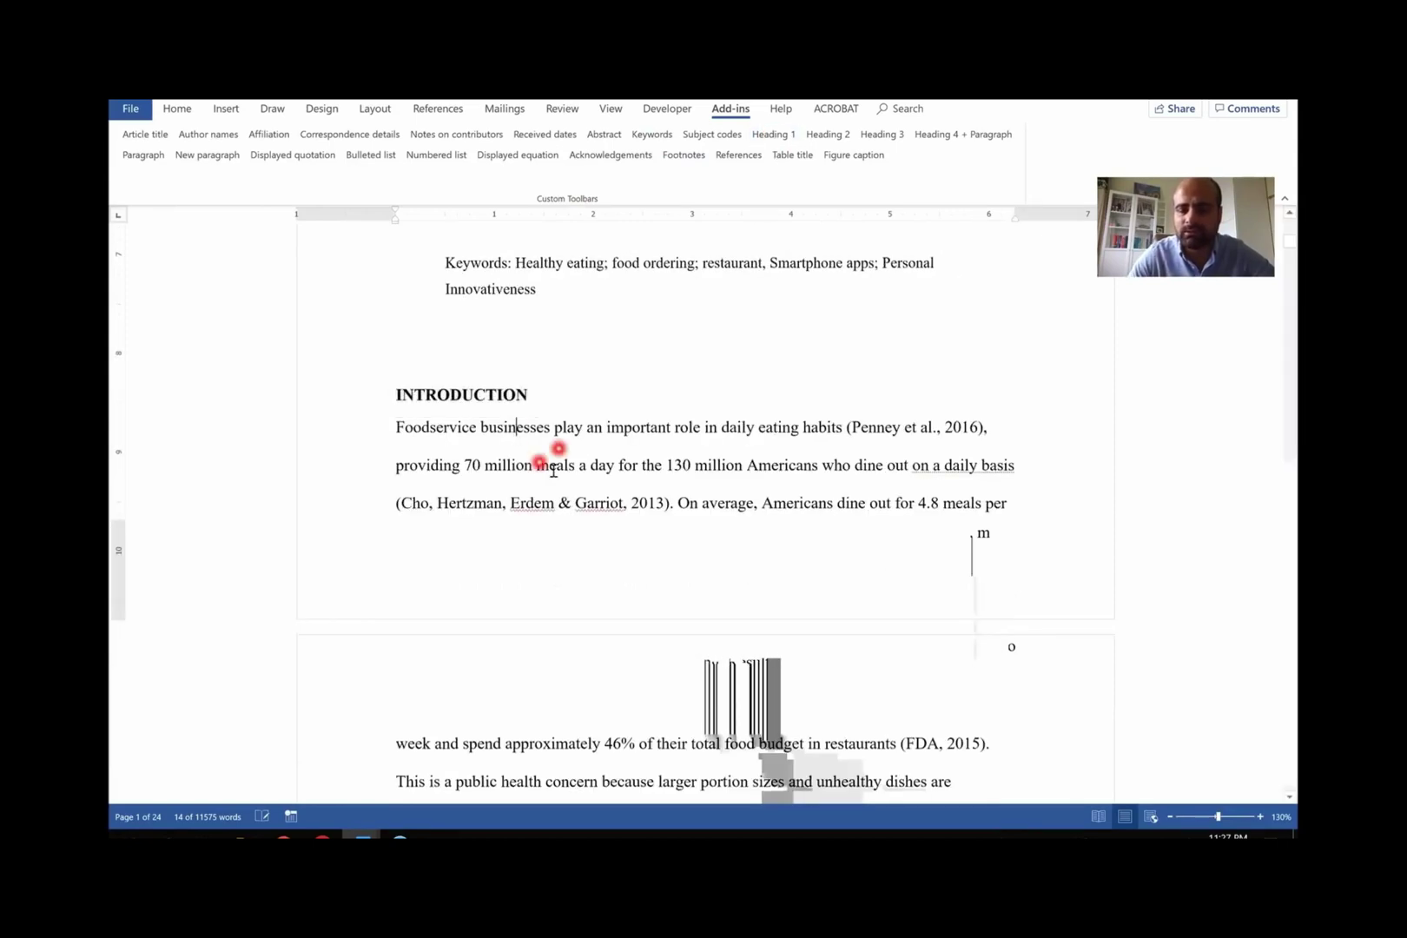
key("ctrl+shift+Down")
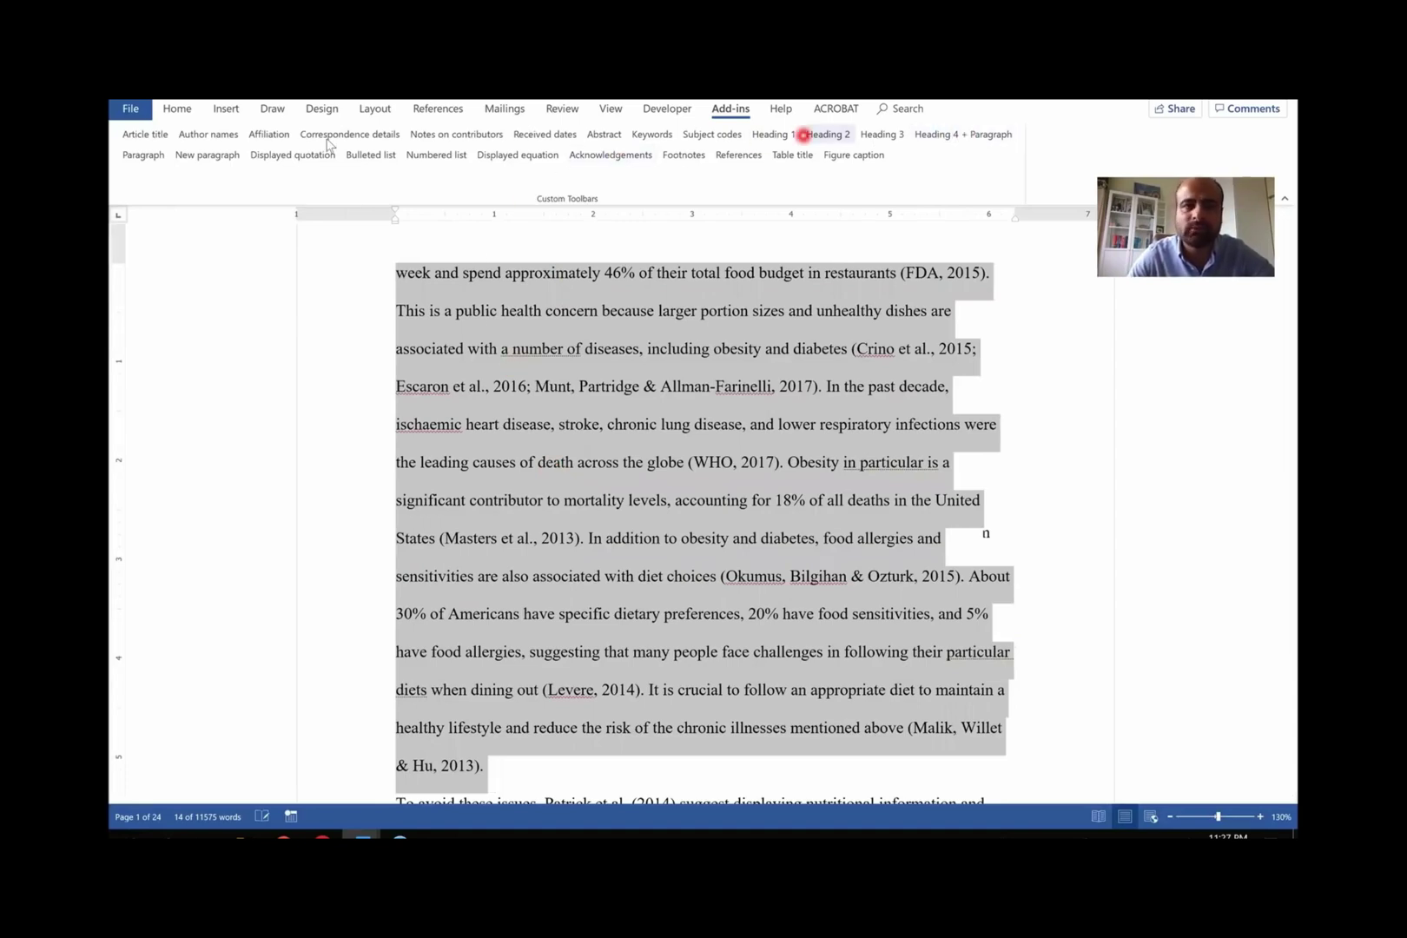
- Apply the Paragraph style to the first introduction paragraph
left_click(142, 157)
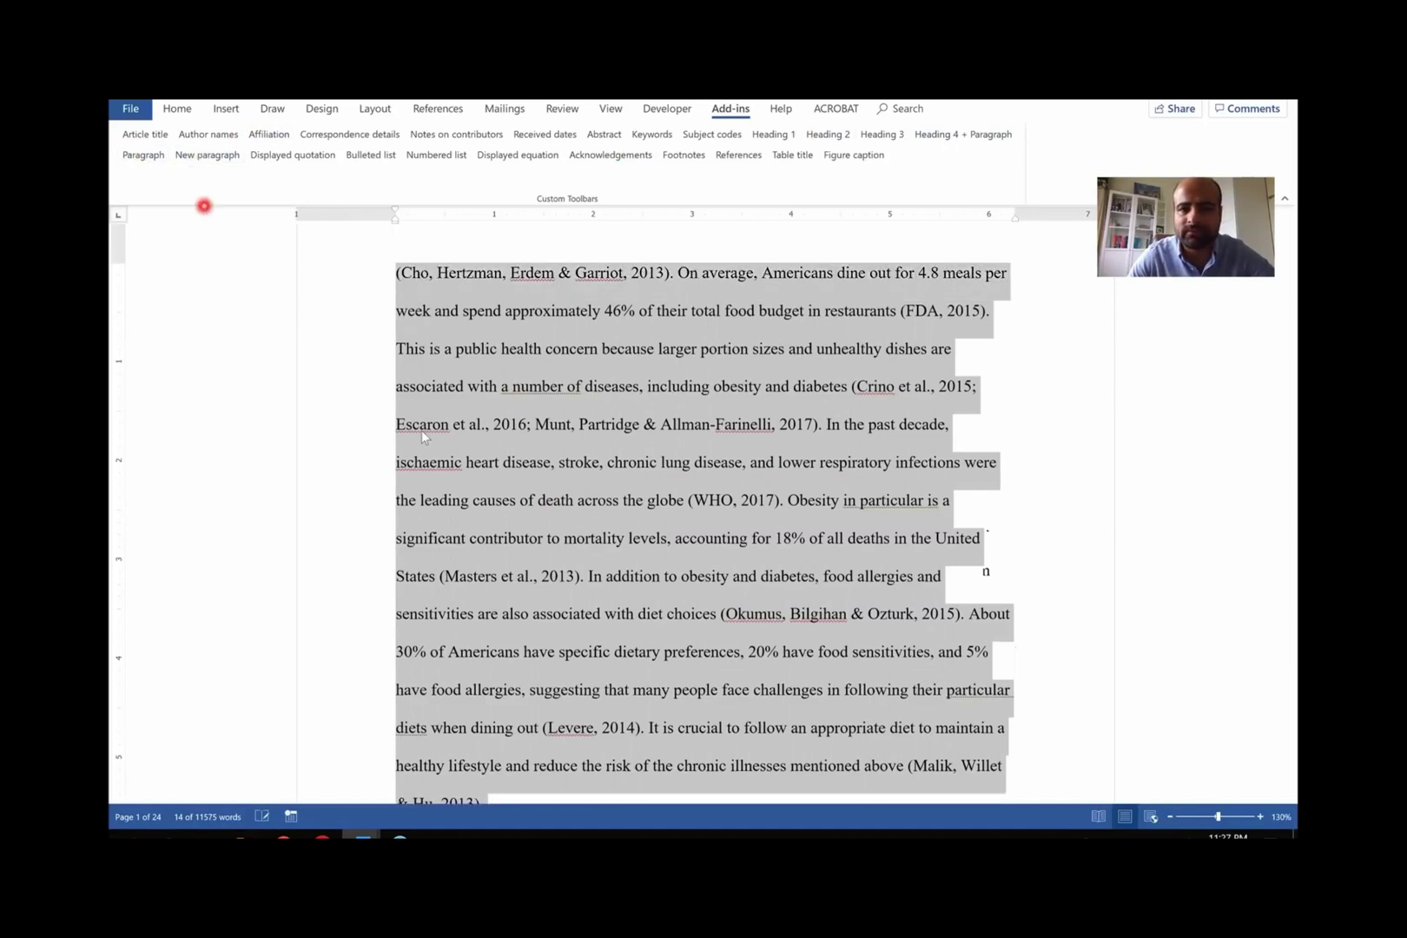
scroll(553, 469, "up", 6)
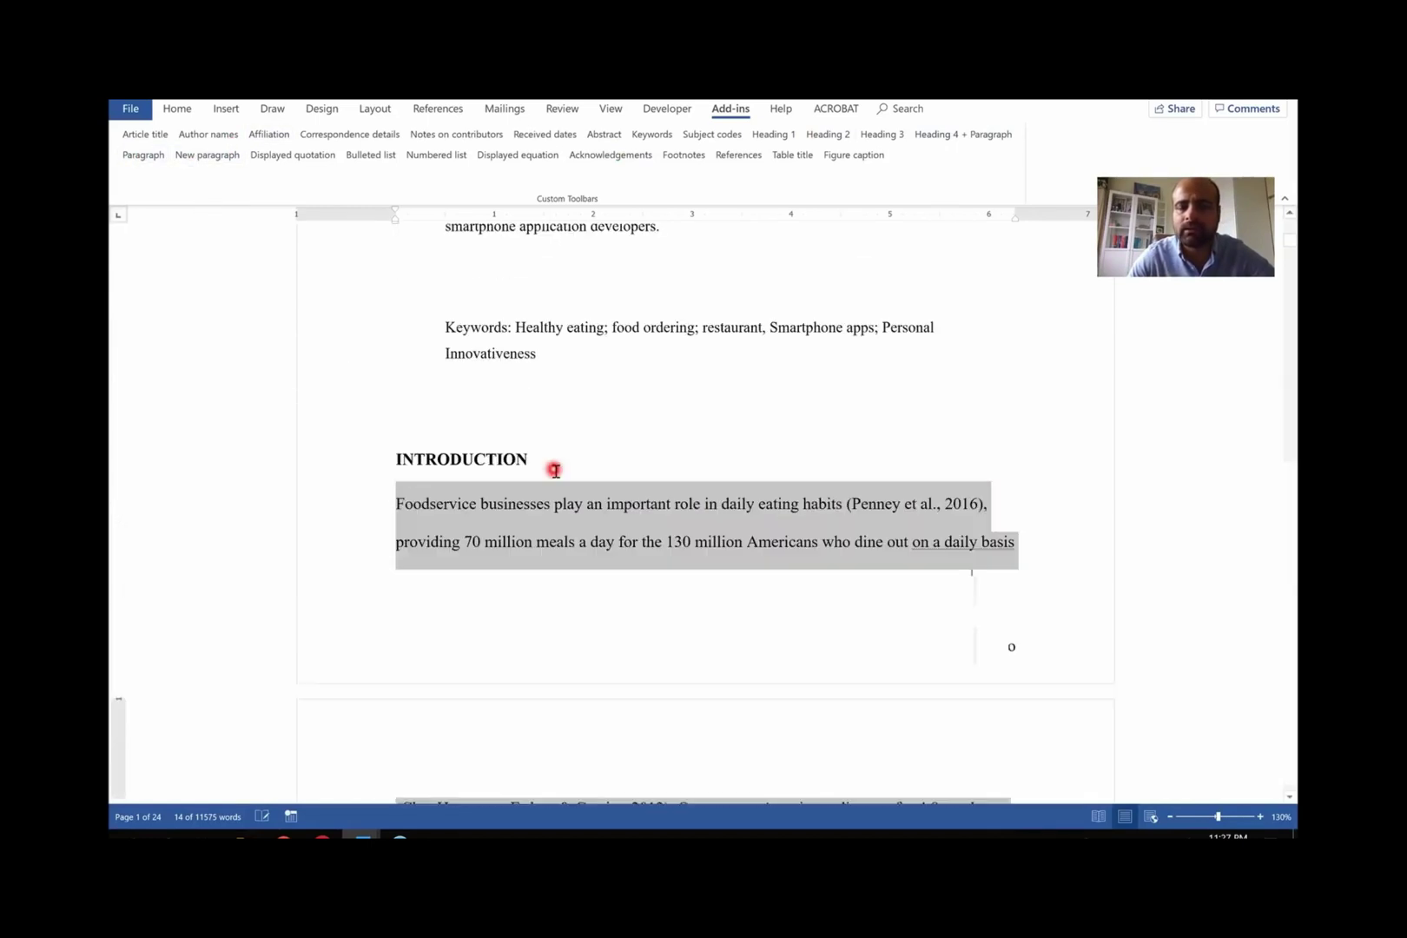
scroll(555, 473, "down", 2)
scroll(555, 474, "down", 7)
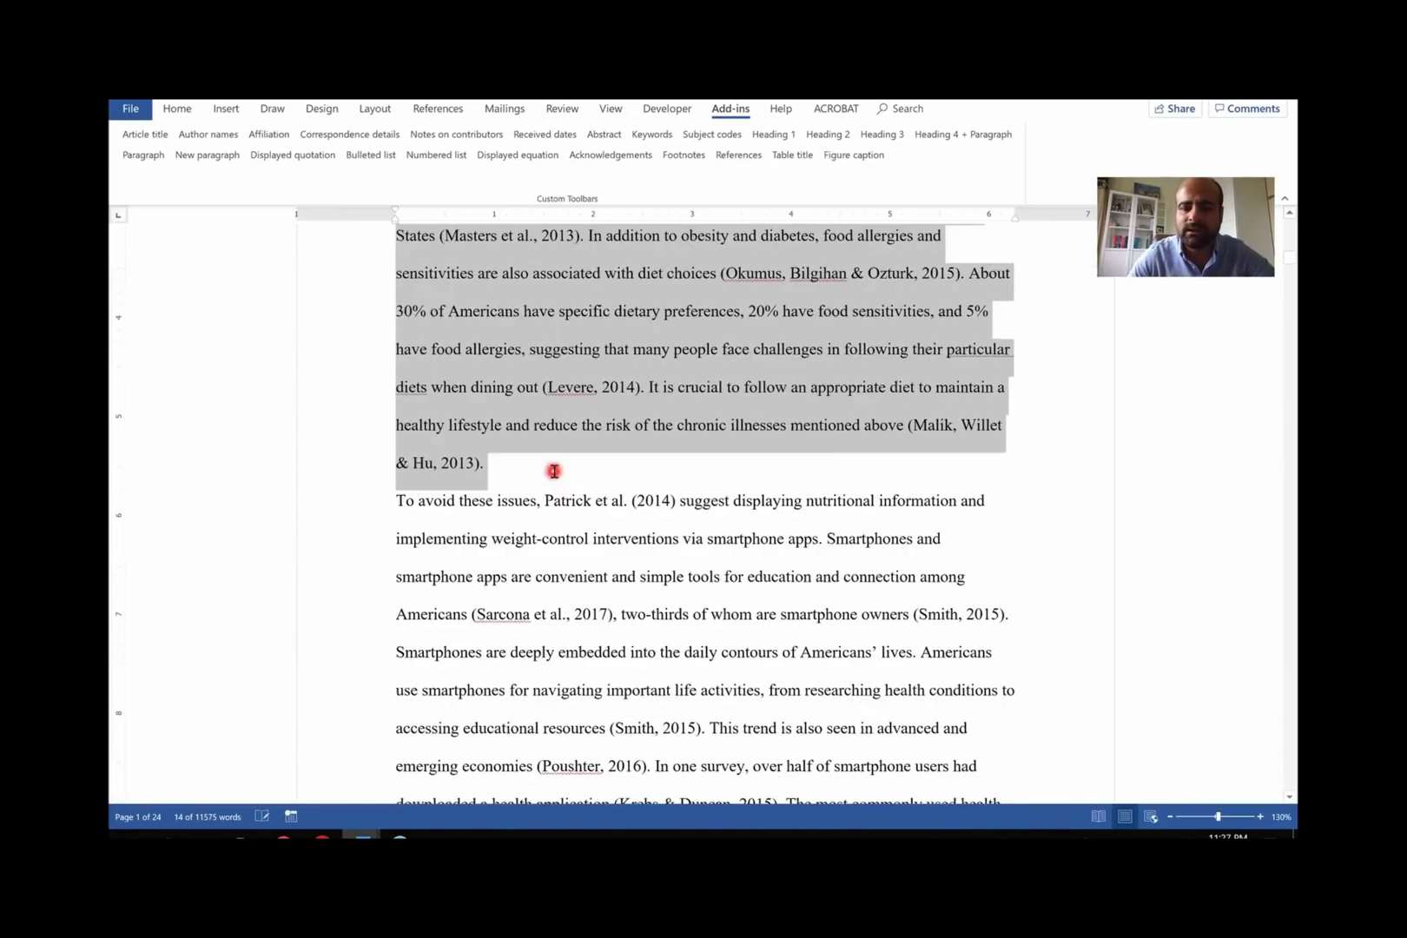
- Style the following paragraphs through 'moderates such relationships.' as New paragraph
left_click(553, 470)
key("ctrl+shift+Down")
key("ctrl+shift+Down")
key("ctrl+shift+Down")
key("ctrl+shift+Down")
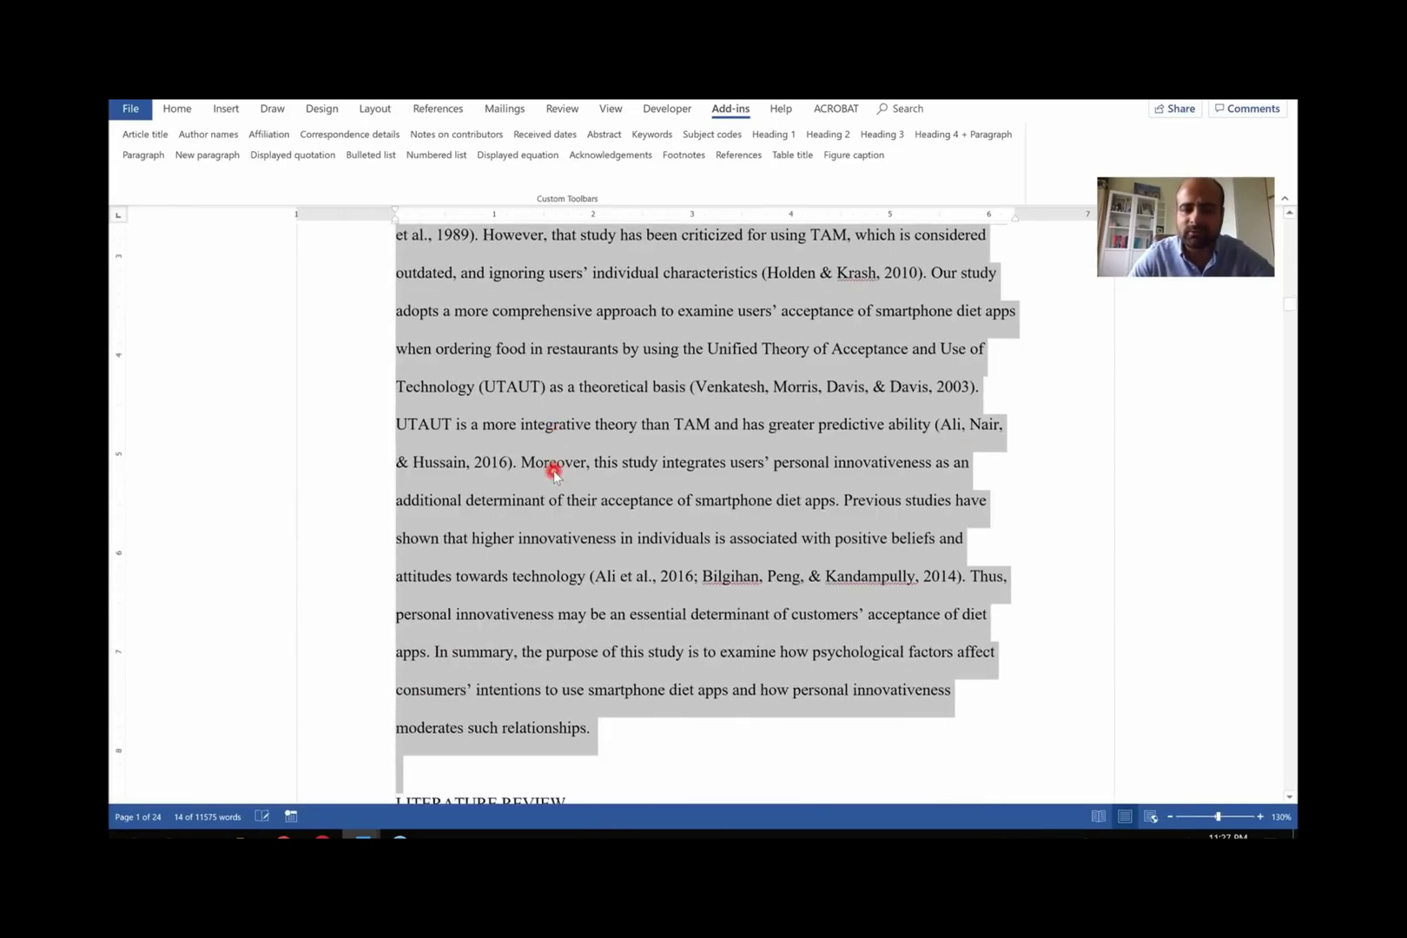
left_click(213, 155)
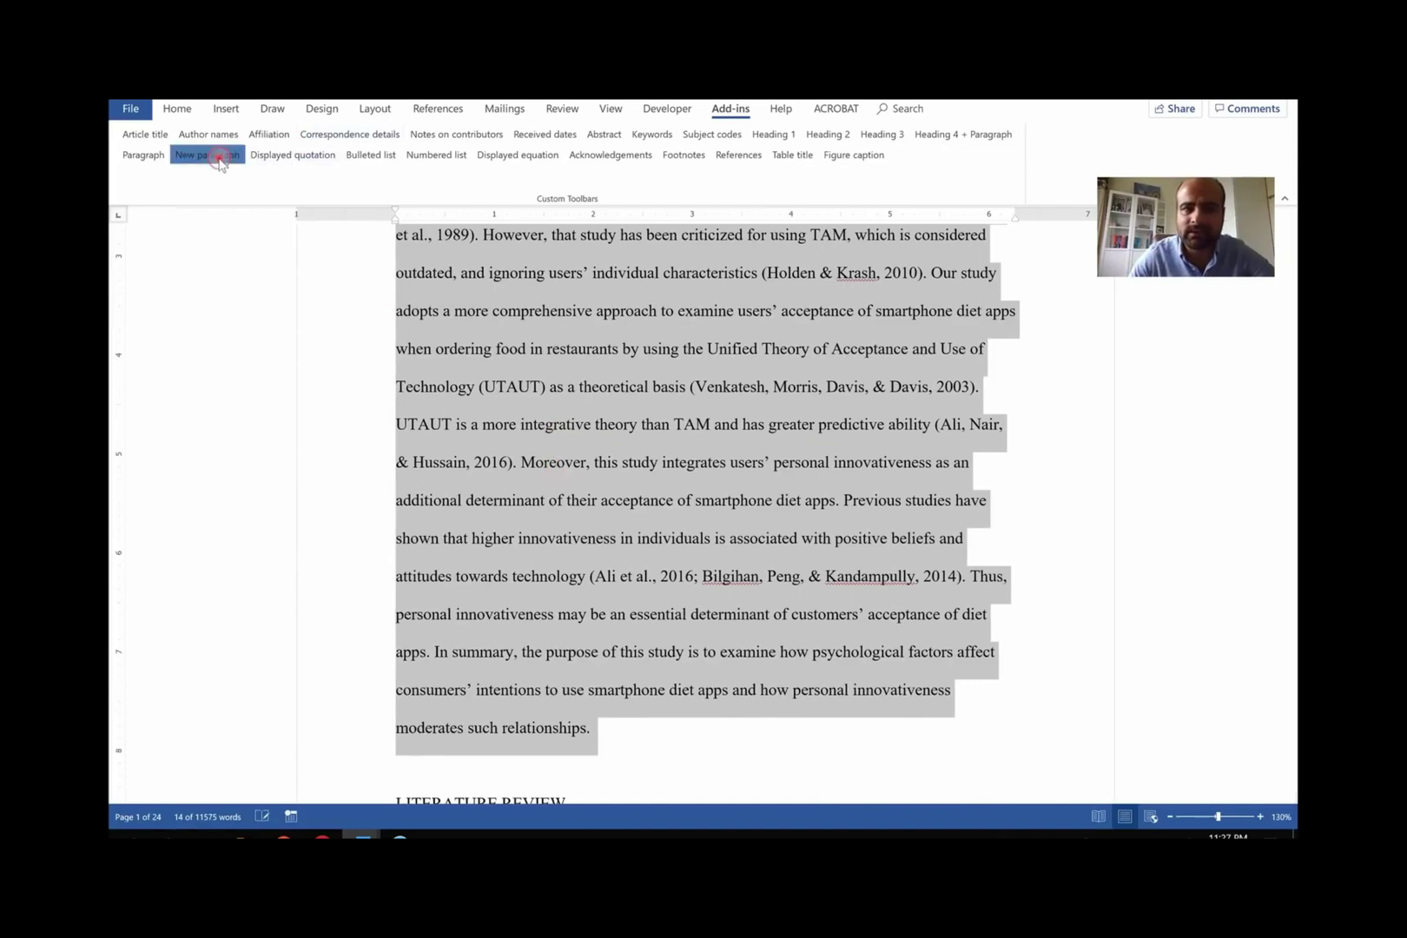
left_click(463, 335)
- Make LITERATURE REVIEW a Heading 1
scroll(464, 335, "up", 5)
scroll(464, 336, "down", 15)
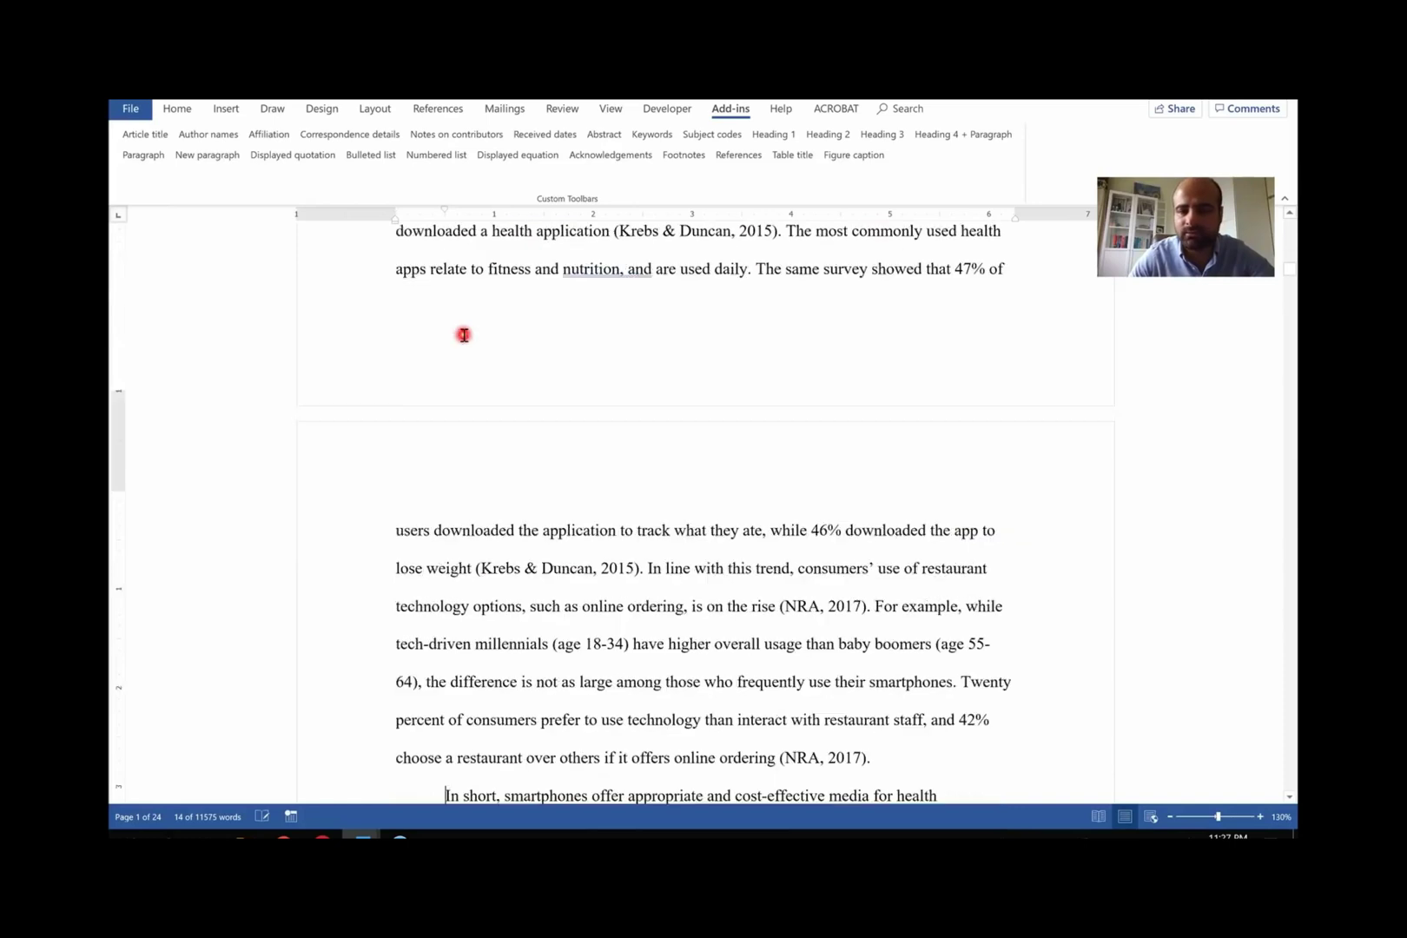
key("shift+Down")
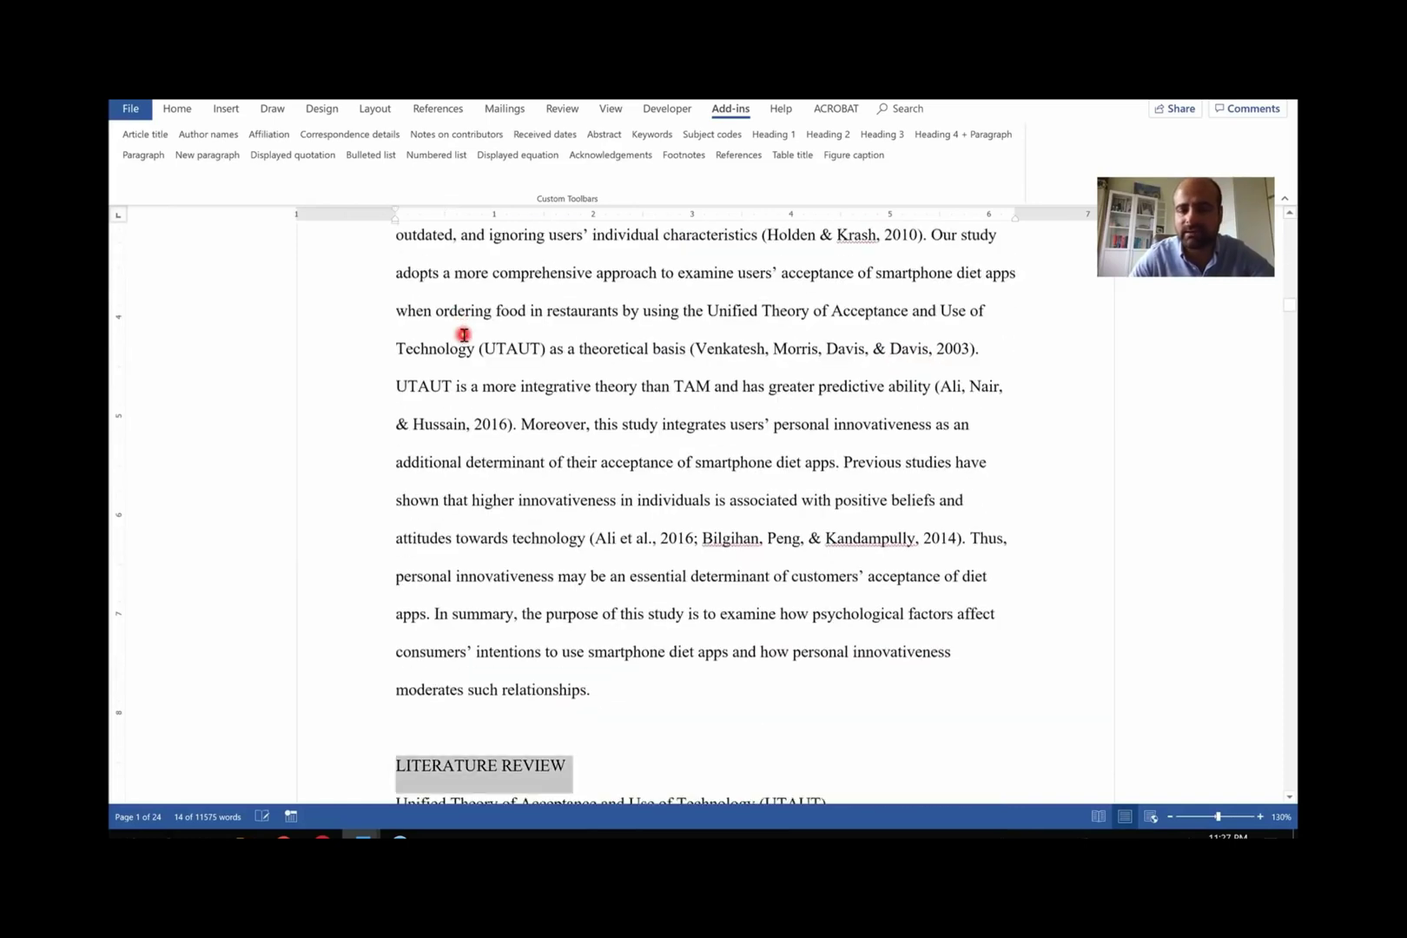
scroll(542, 432, "down", 2)
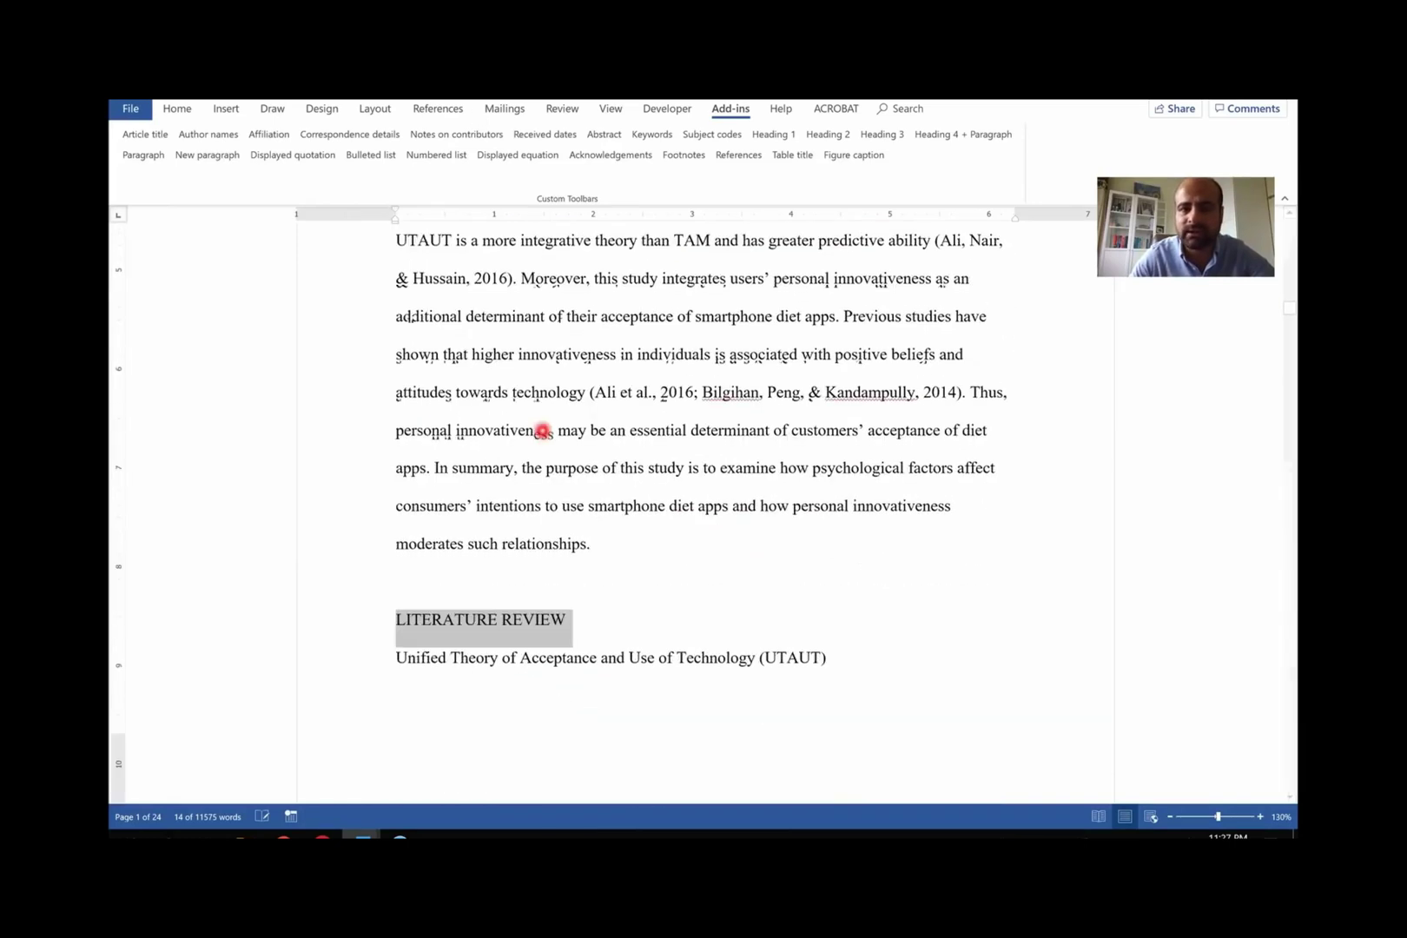
left_click(763, 136)
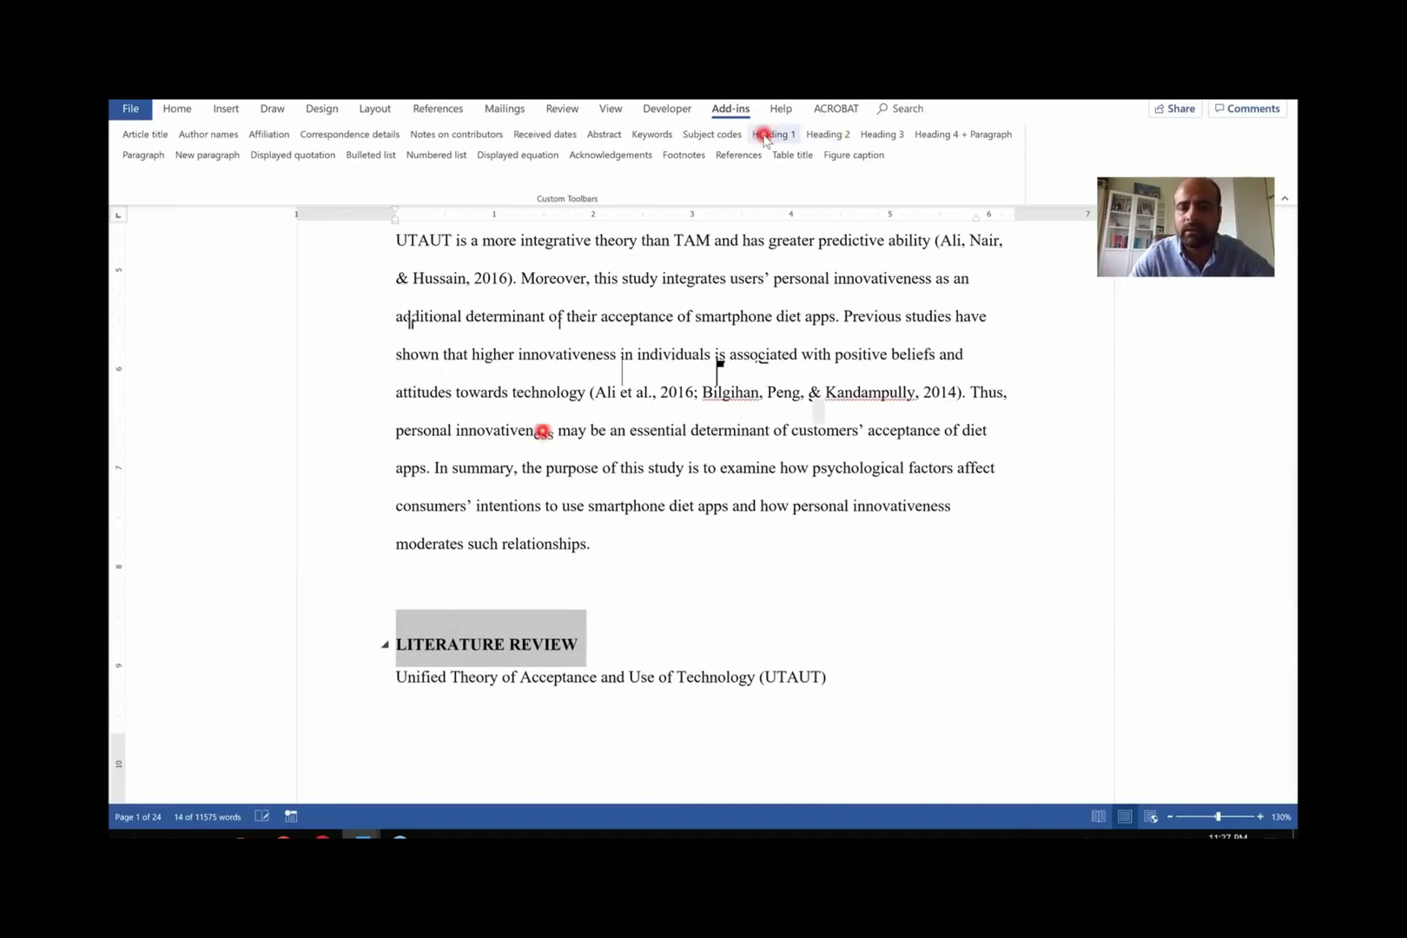
- Select the UTAUT subheading line
key("Right")
scroll(954, 432, "down", 2)
key("shift+Down")
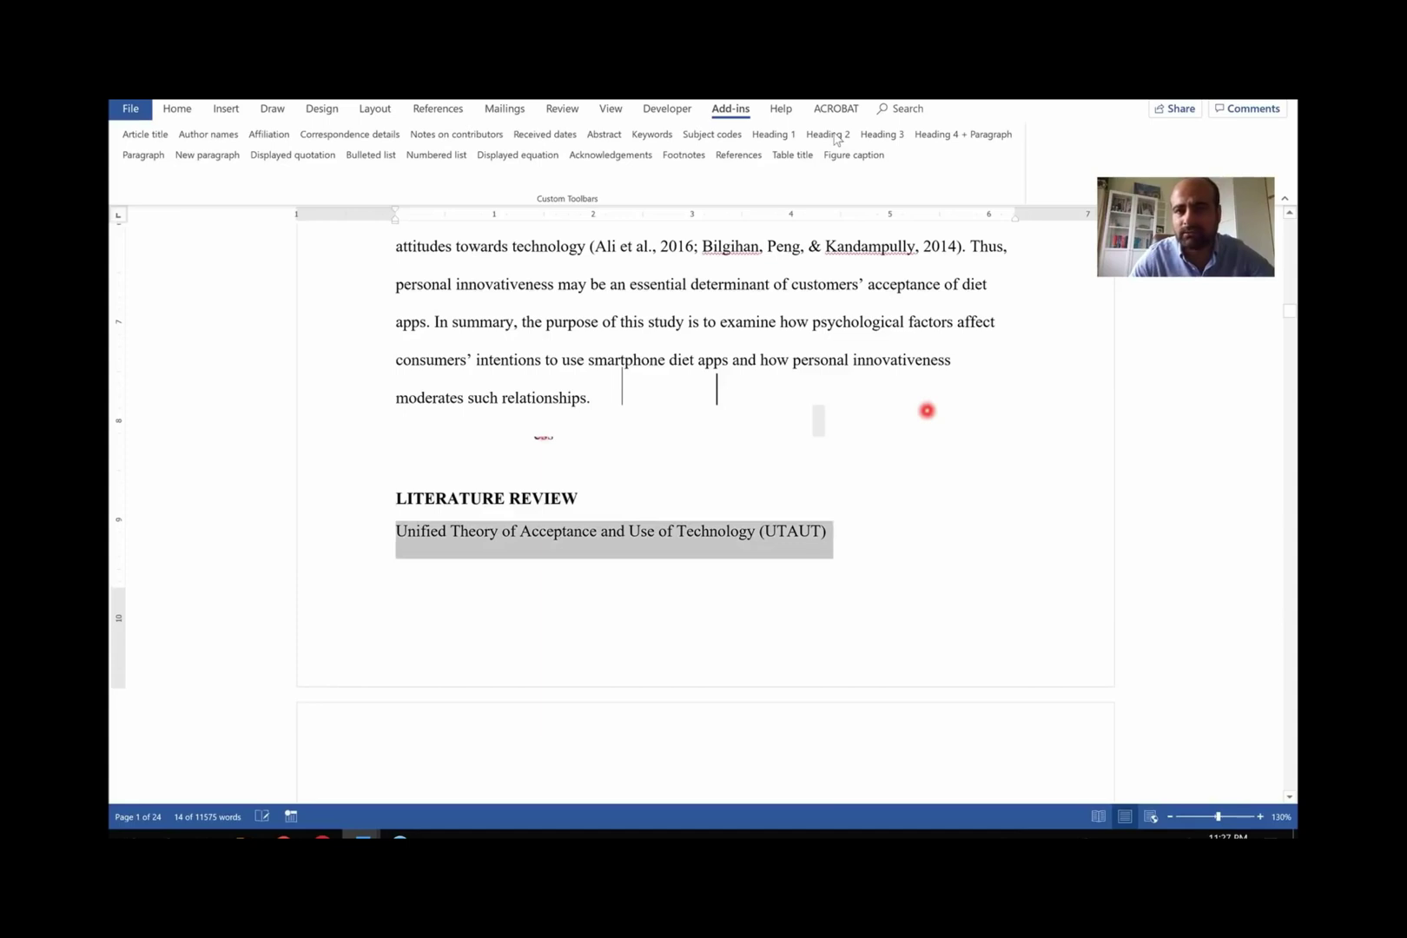
- Make the Unified Theory (UTAUT) subheading a Heading 2 and select its body paragraph
left_click(834, 136)
scroll(716, 417, "down", 4)
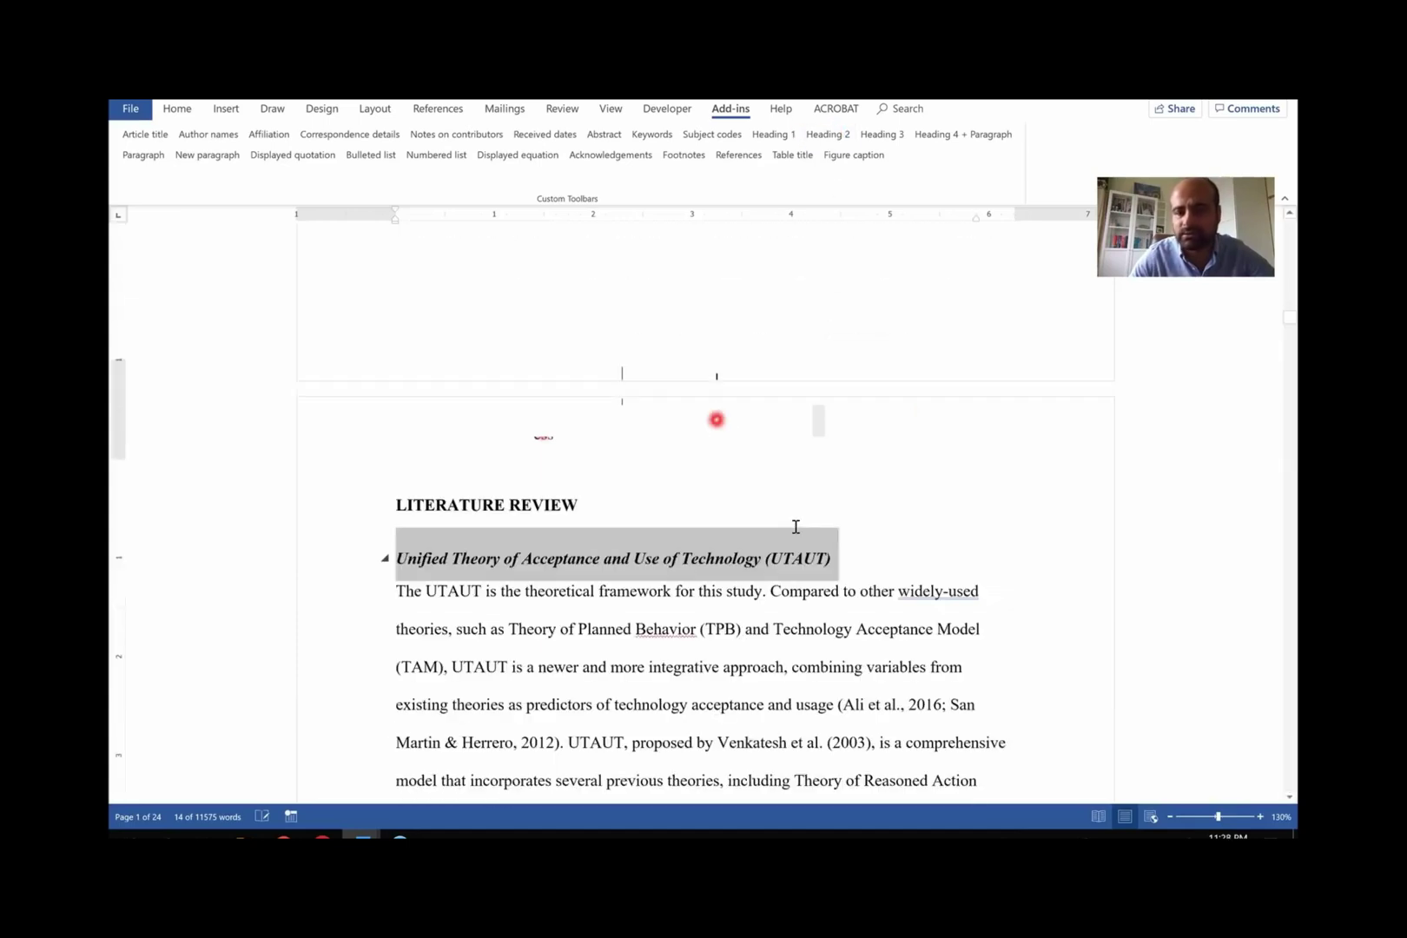
left_click(645, 434)
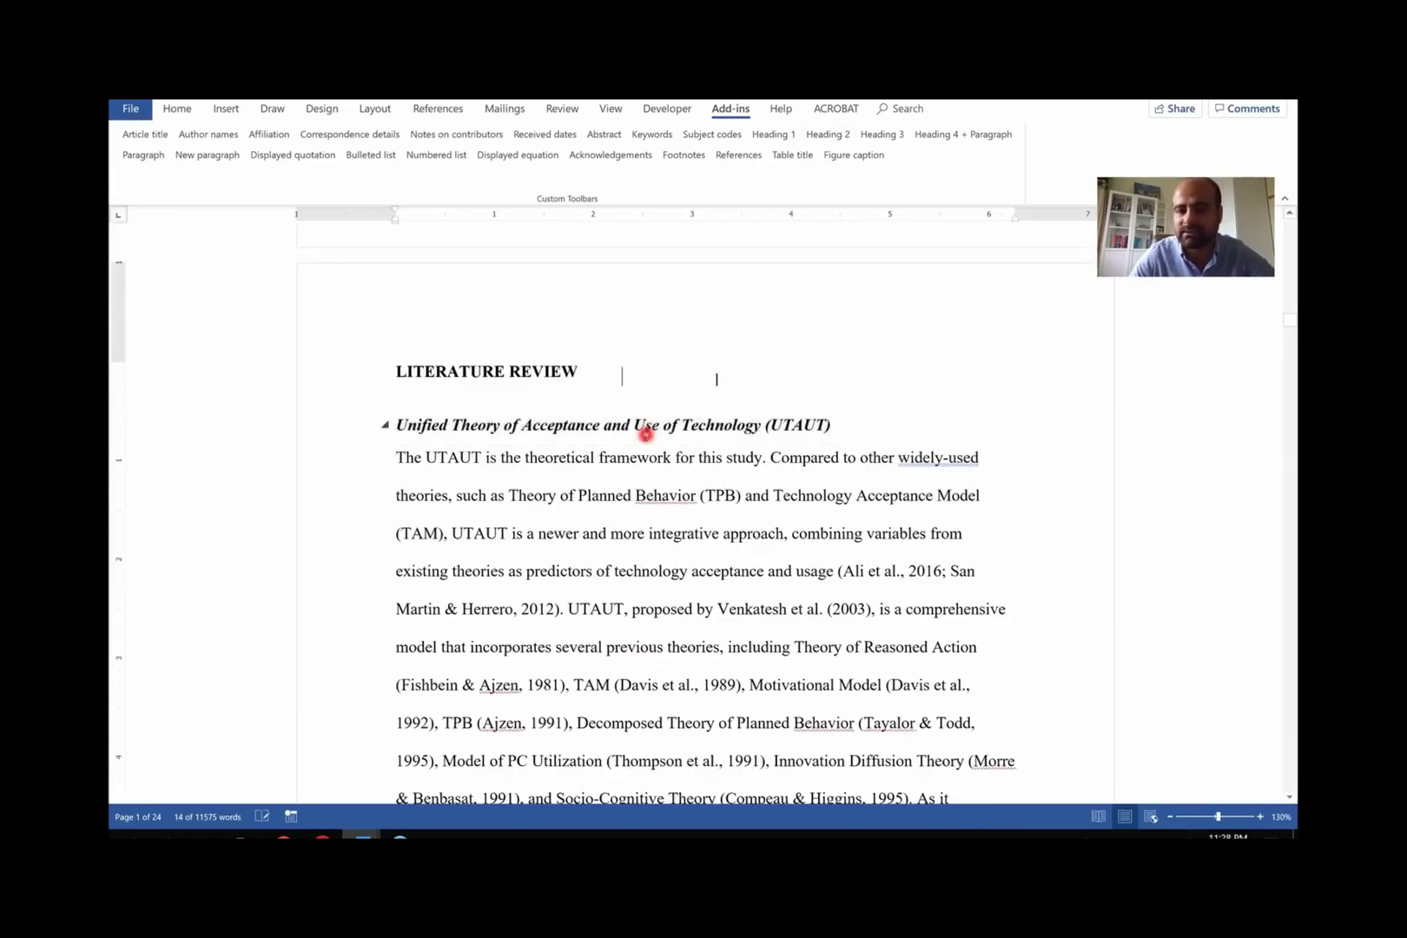
key("ctrl+shift+Down")
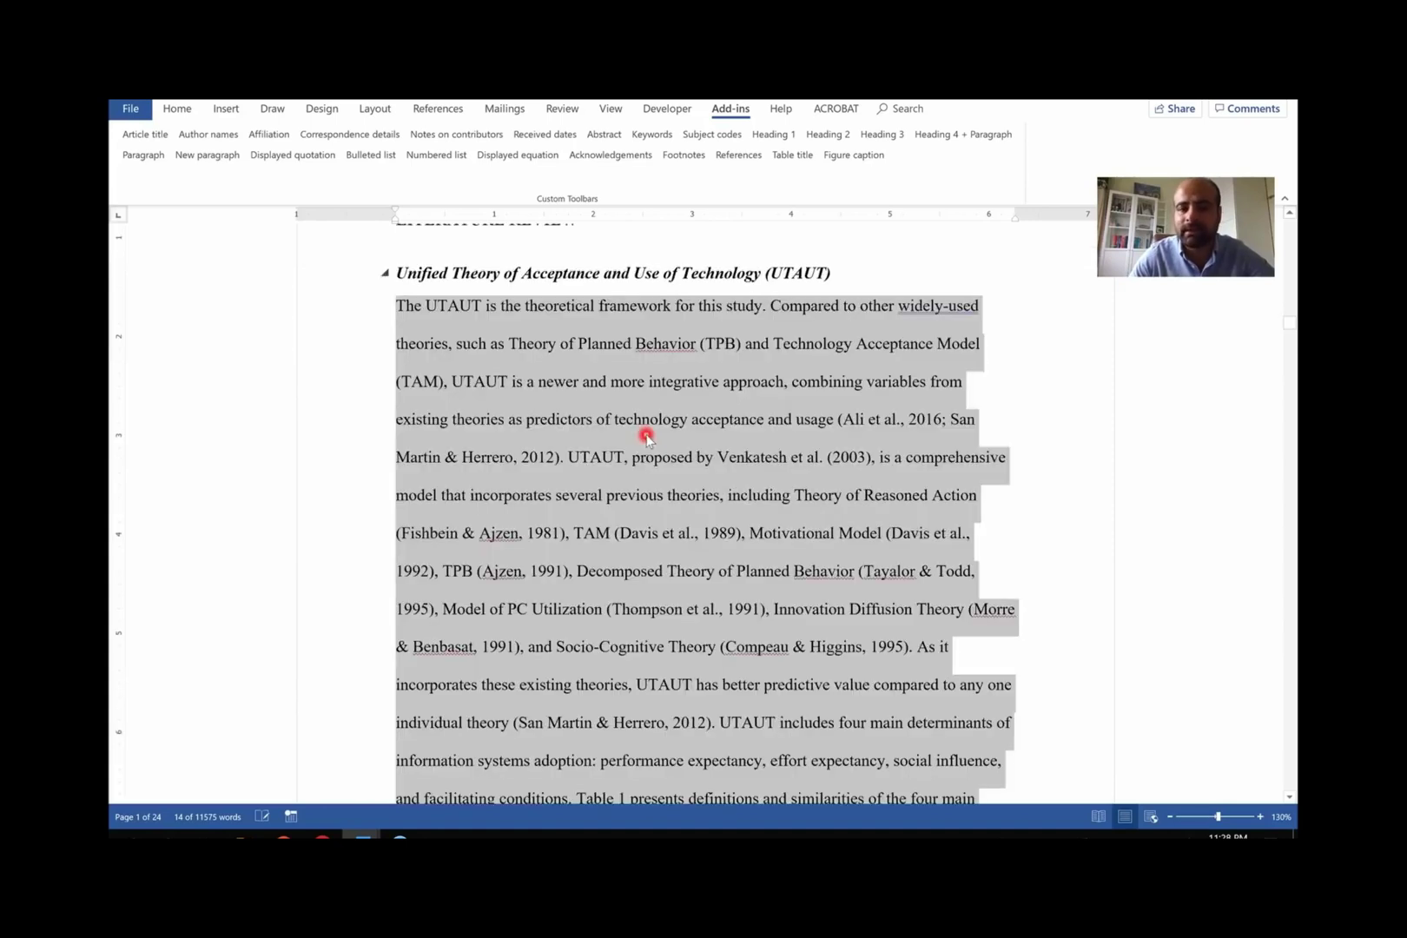
- Give the UTAUT body text the Paragraph style and select the Table1 caption line
scroll(646, 438, "down", 3)
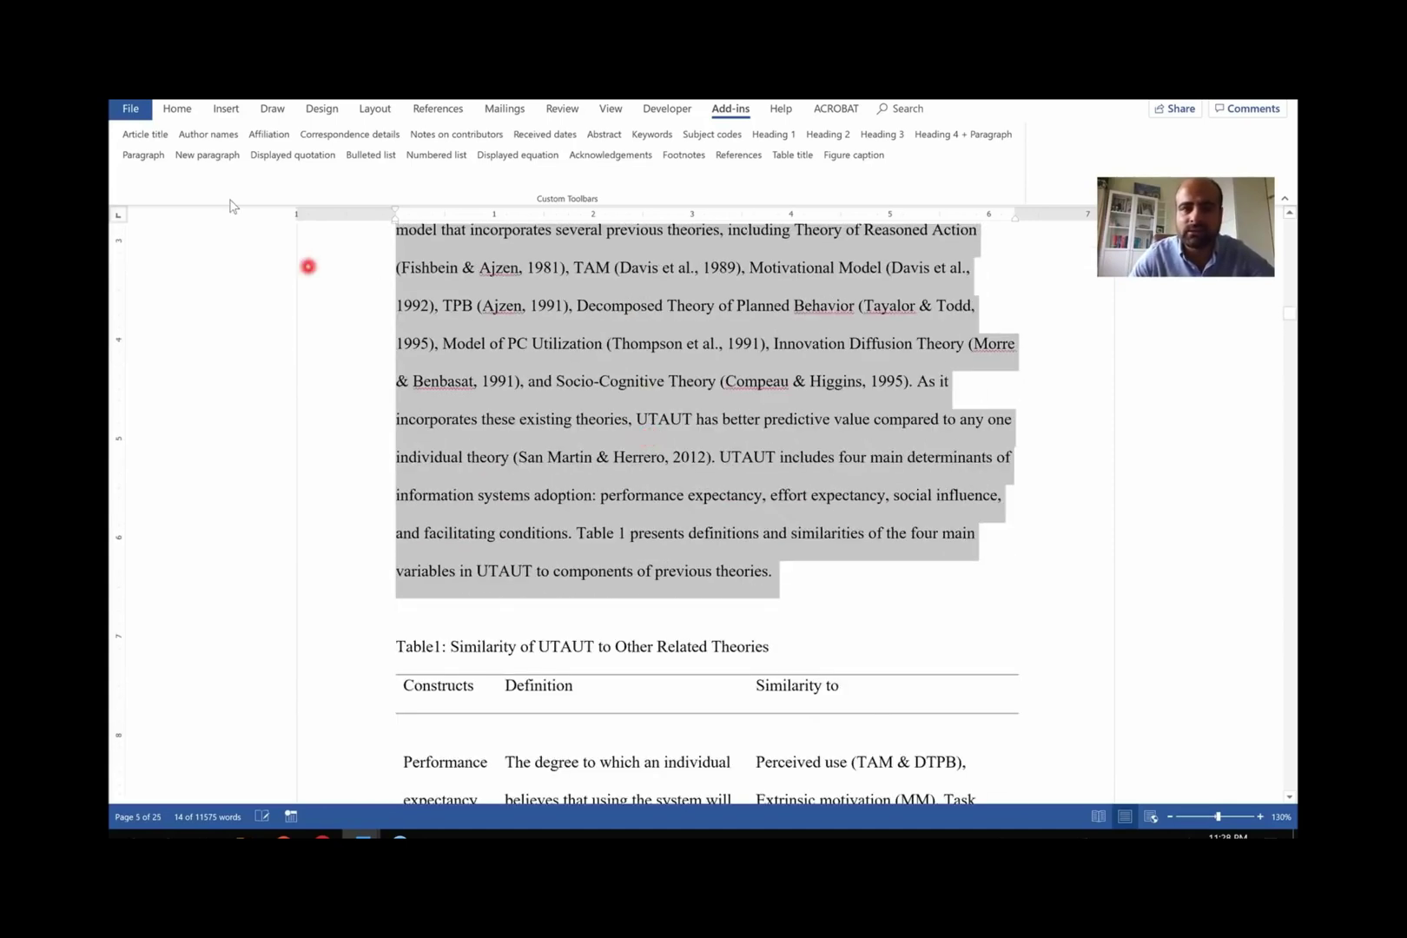
left_click(149, 161)
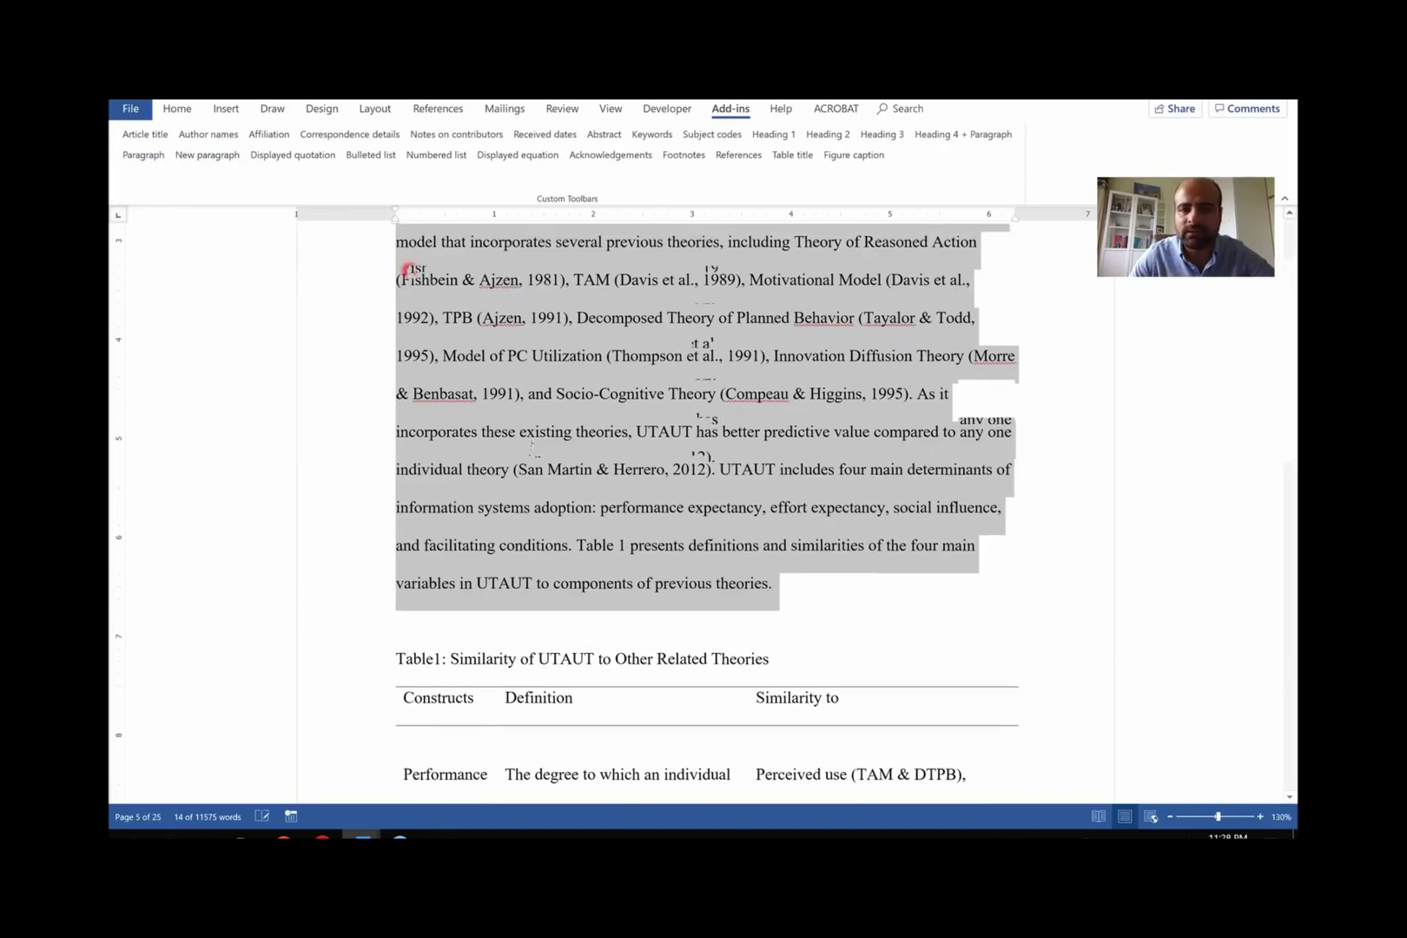
scroll(440, 437, "down", 2)
triple_click(547, 563)
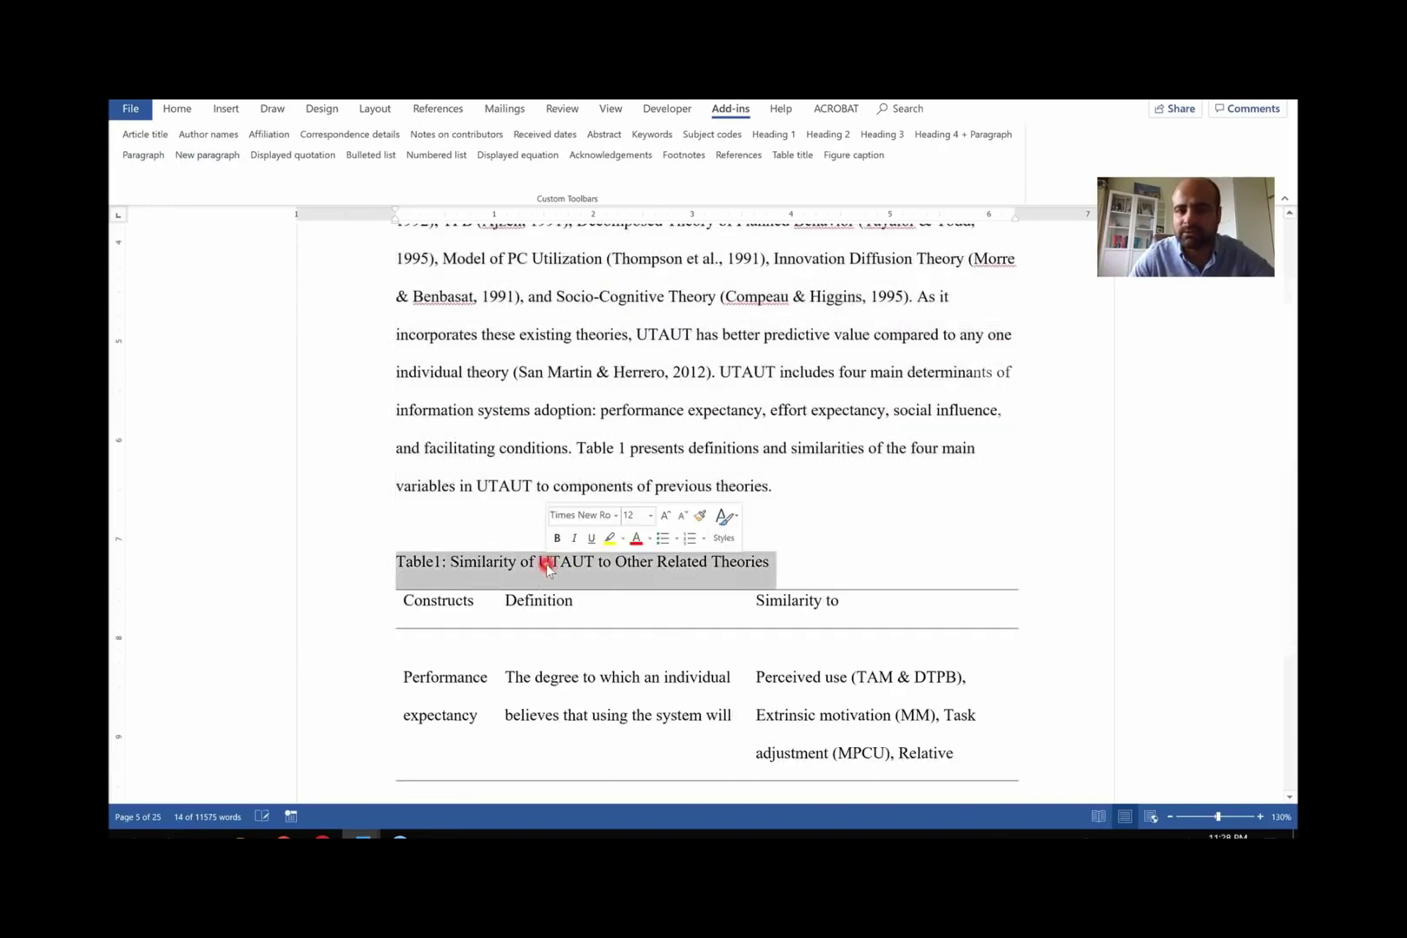
- Apply the Table title style to the 'Table1: Similarity of UTAUT to Other Related Theories' caption
left_click(789, 158)
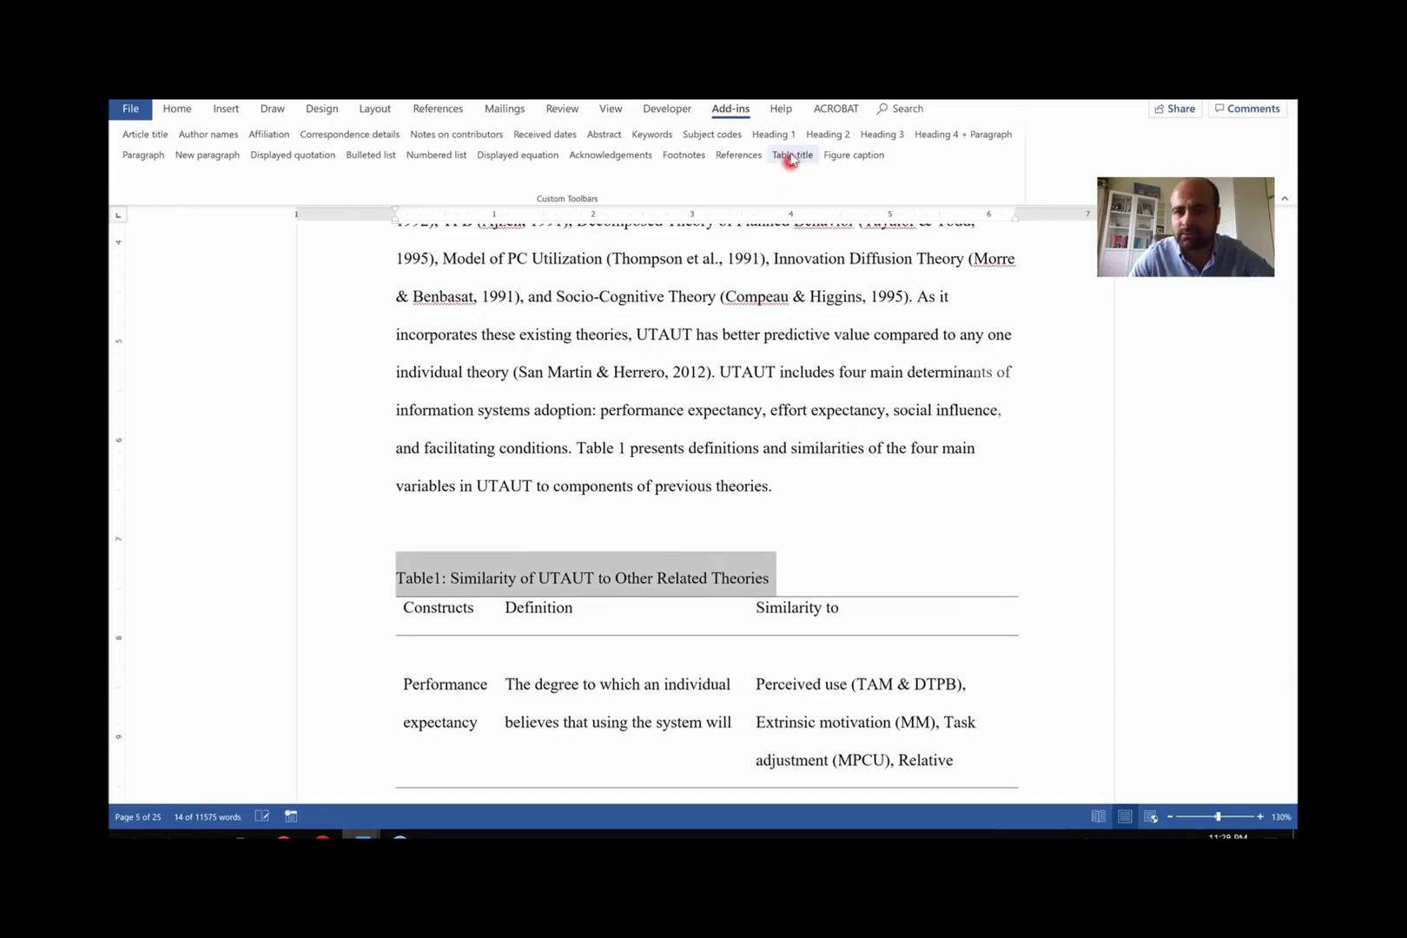
left_click(790, 154)
left_click(819, 575)
scroll(405, 525, "down", 1)
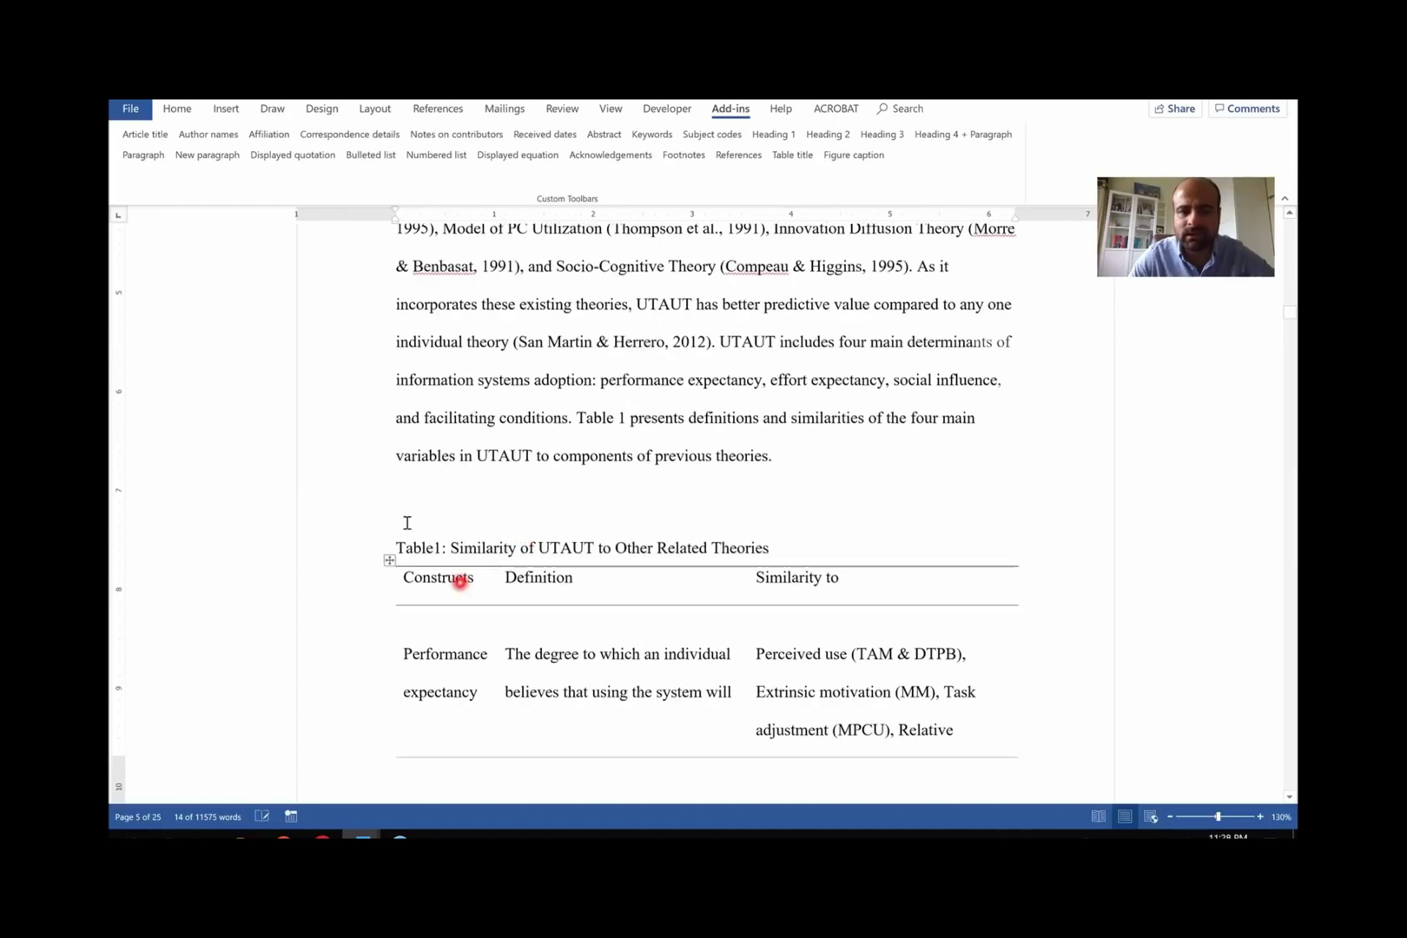
left_click(611, 156)
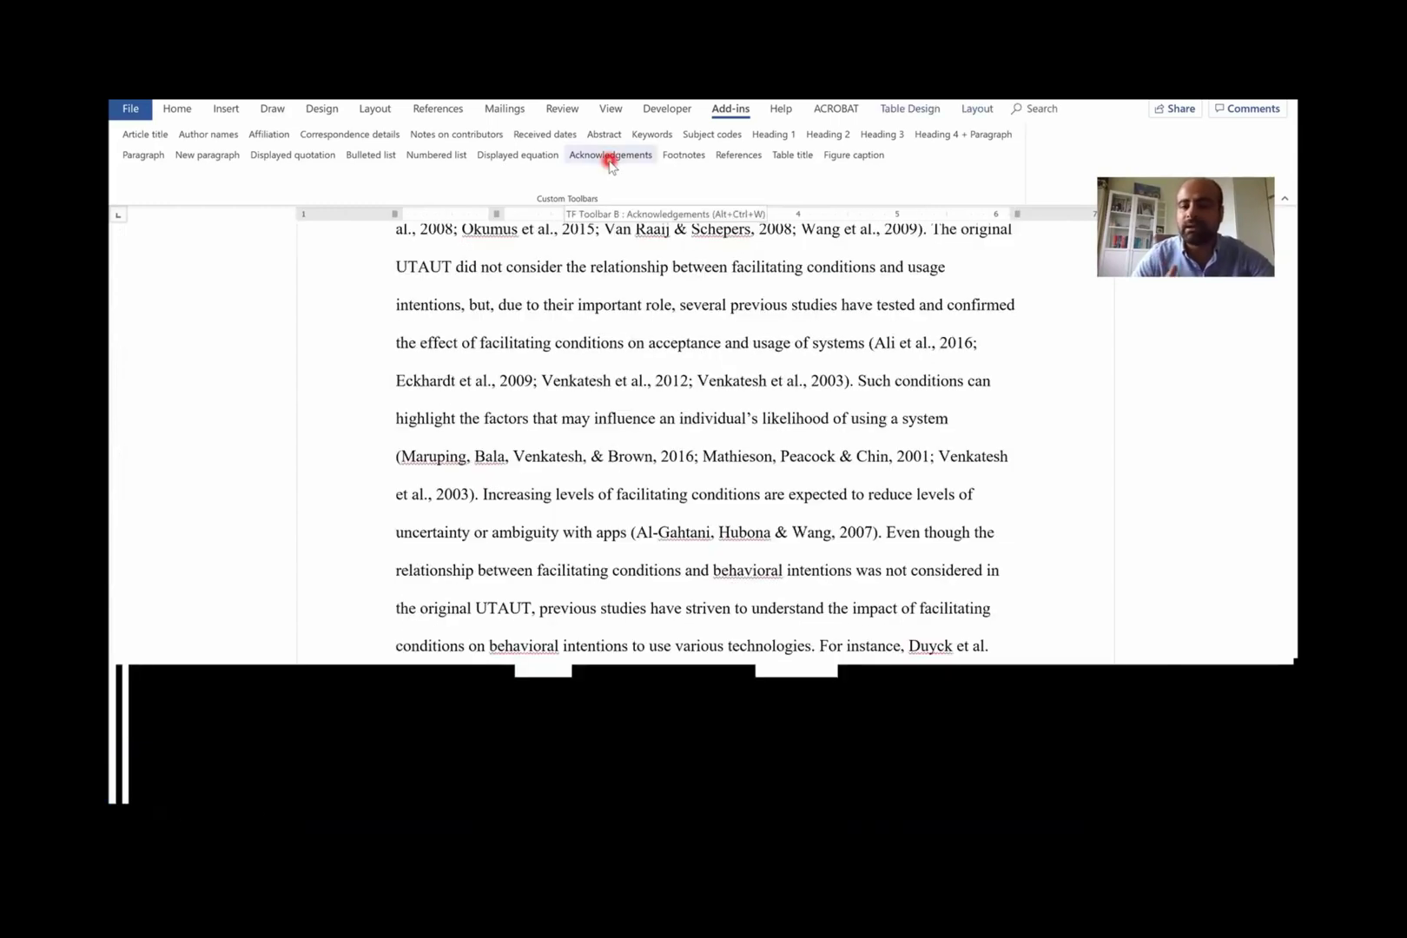